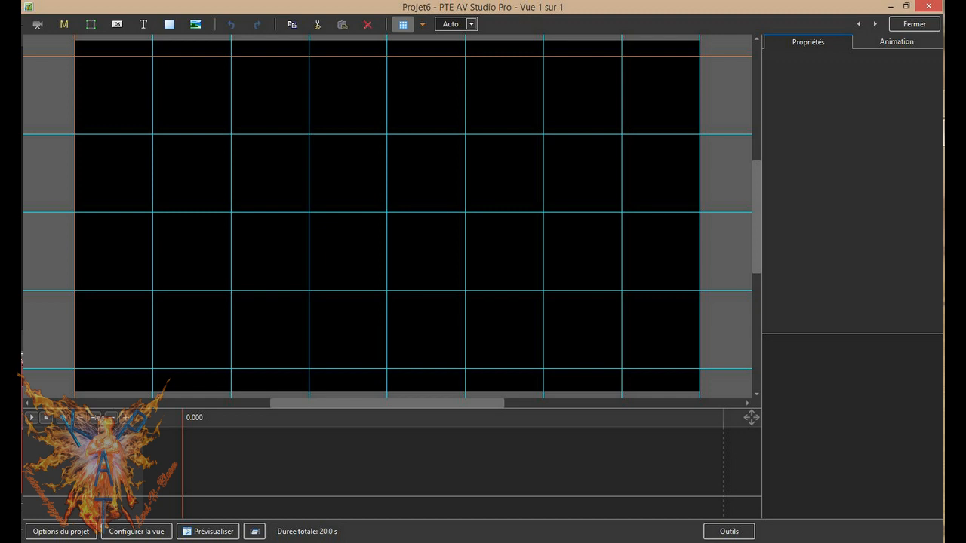
- Add a frame object to the slide and set its original size to 1080 x 1080
click(91, 24)
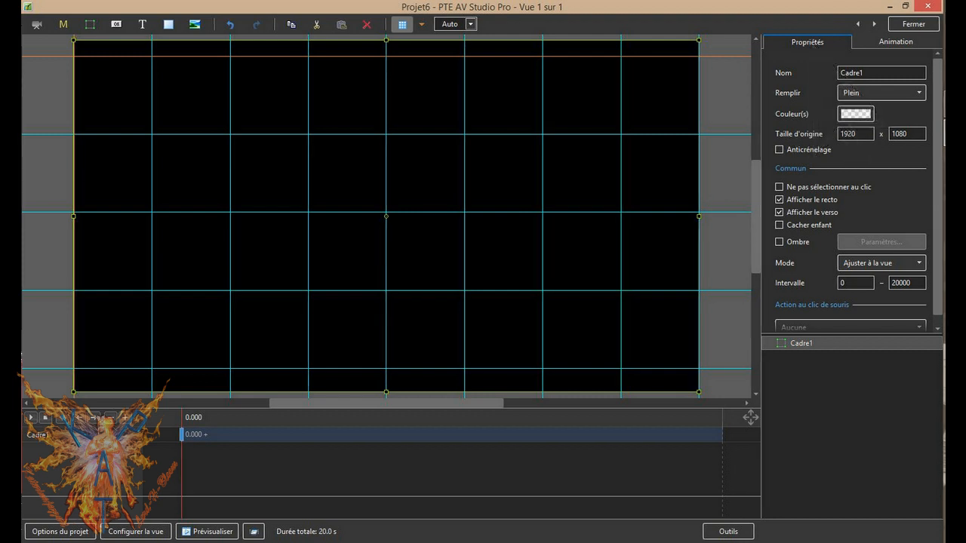
double_click(860, 134)
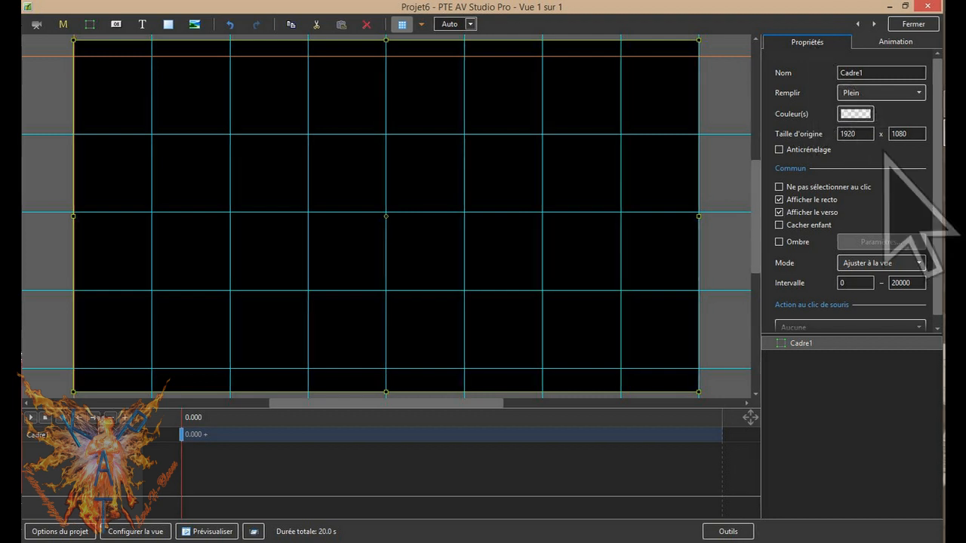
text(1080)
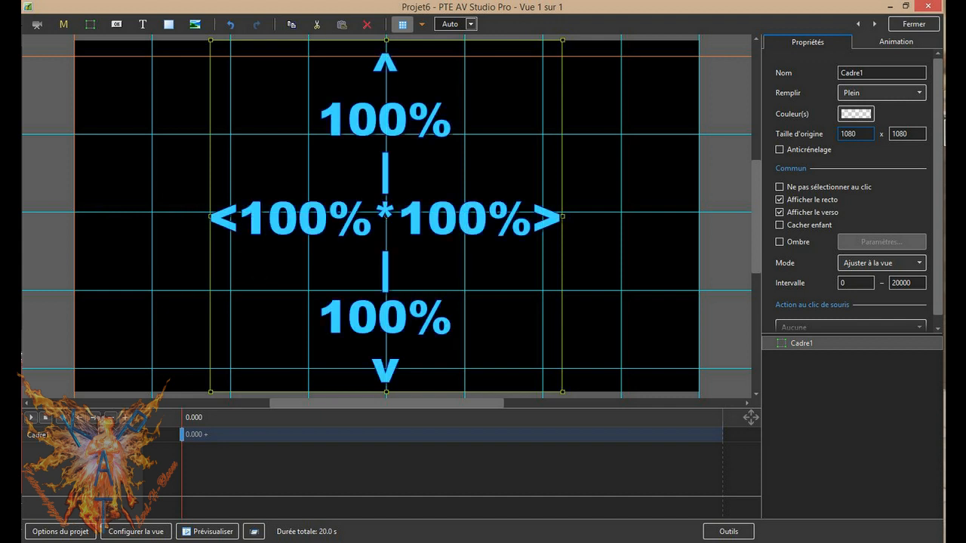
- Set the frame's X rotation to 90 and rename it Master
click(897, 45)
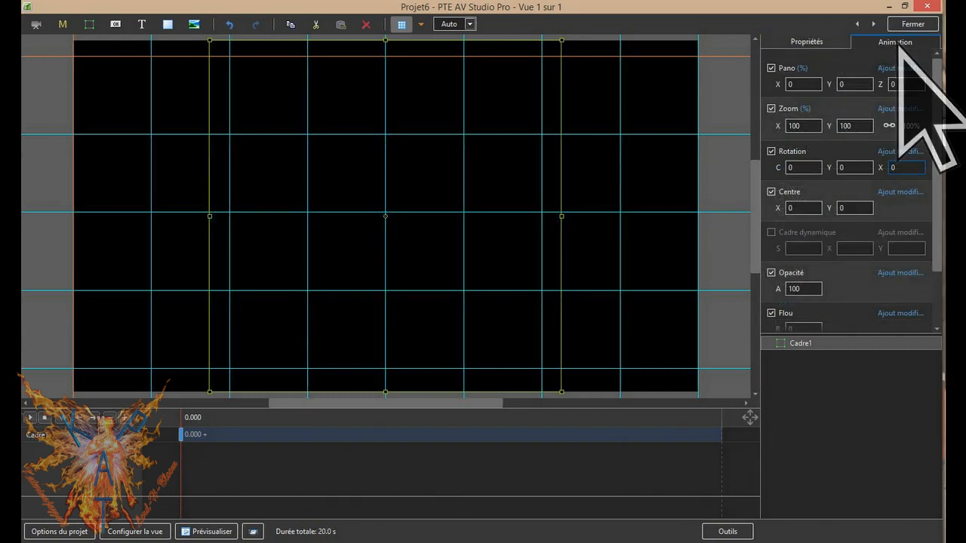
double_click(895, 170)
text(90)
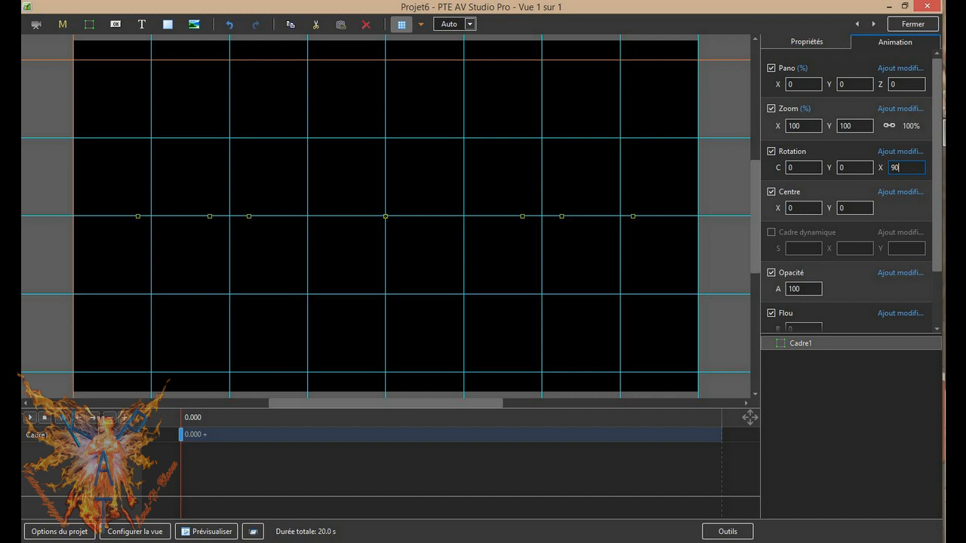
click(809, 46)
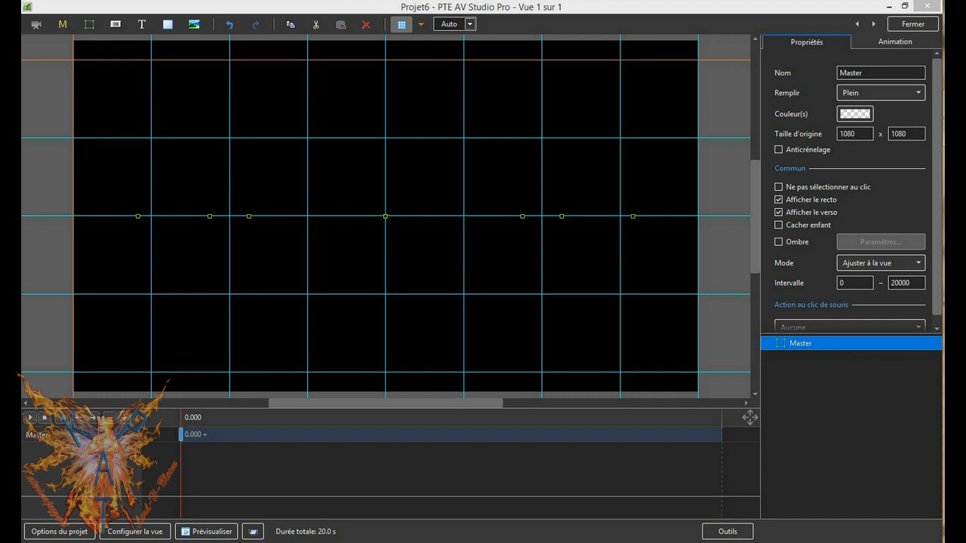
- Add a frame as a child of the Master frame
right_click(802, 346)
mouse_move(805, 353)
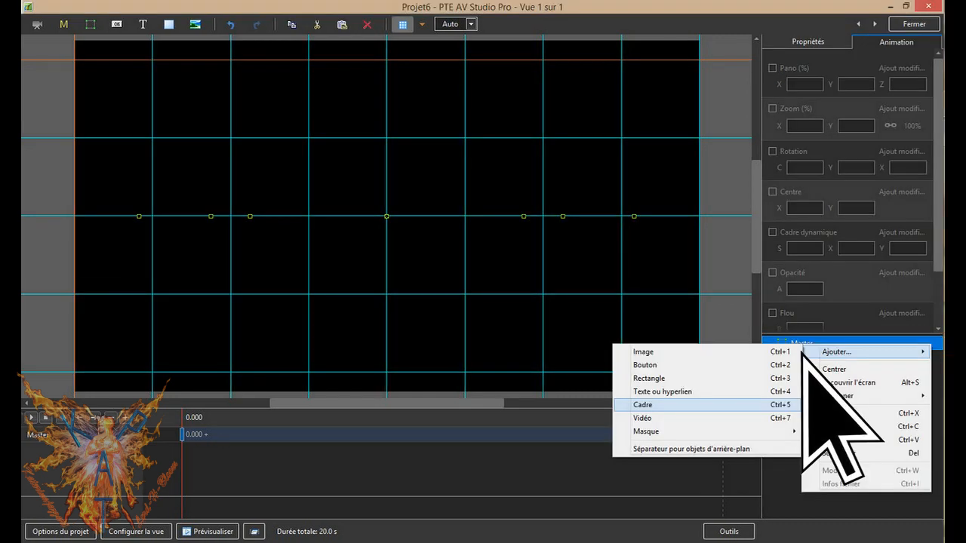
click(666, 408)
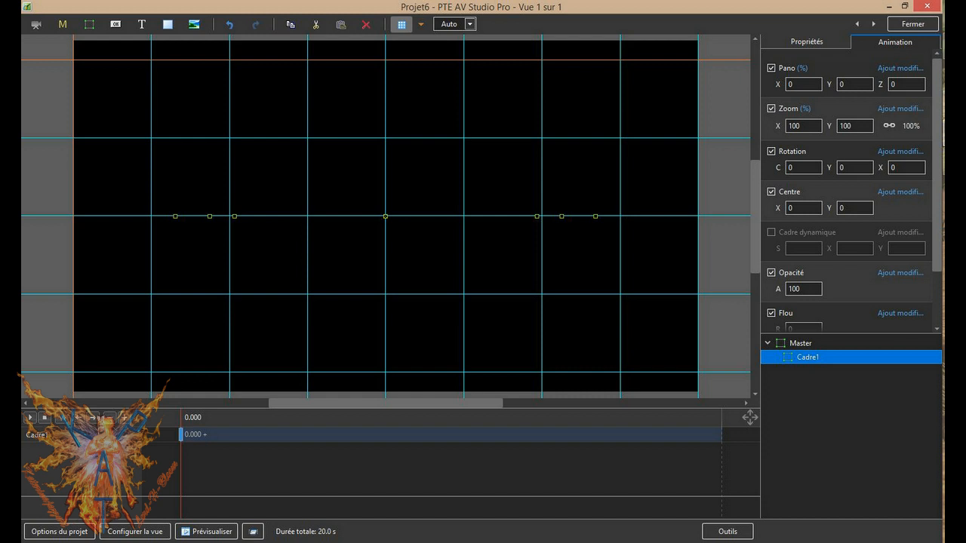
- Configure the child frame with X rotation -90, the name Cube, original size 1080 x 1080 and 50% zoom
click(898, 172)
text(-90)
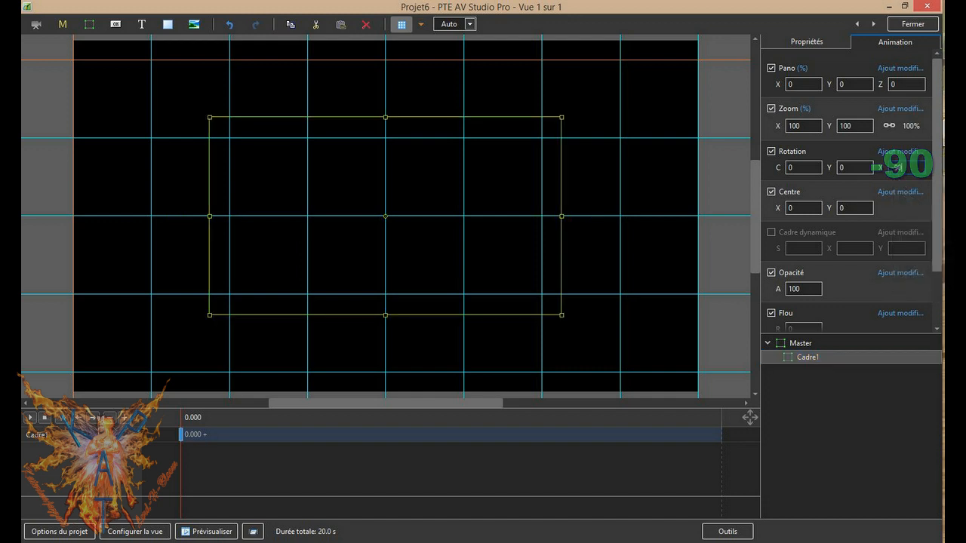
click(806, 42)
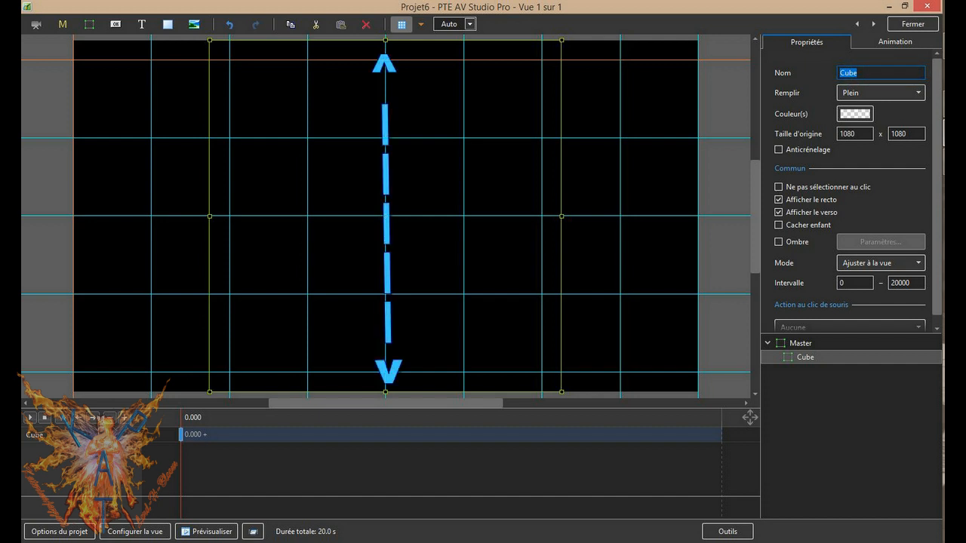
click(895, 43)
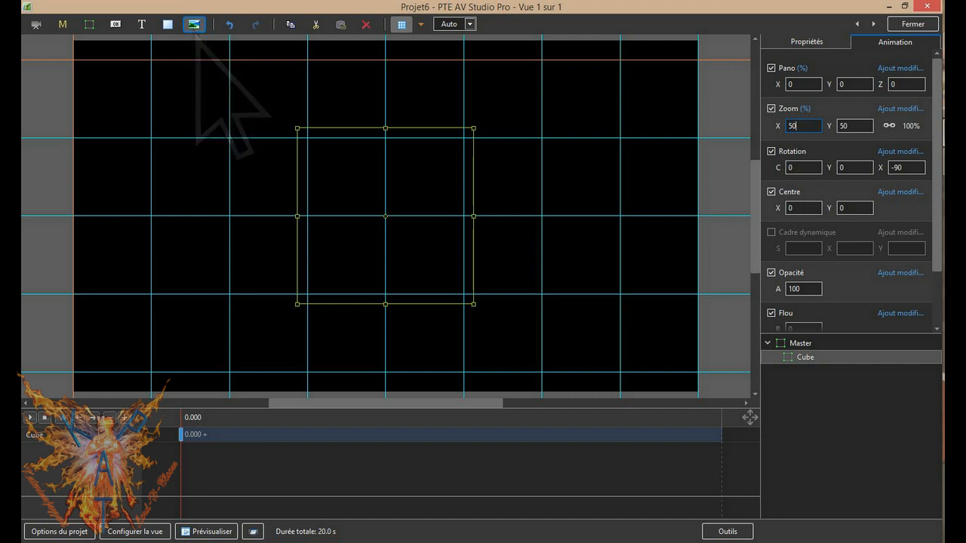
- Add the image nna03 as a child of the Cube frame
right_click(817, 357)
mouse_move(837, 366)
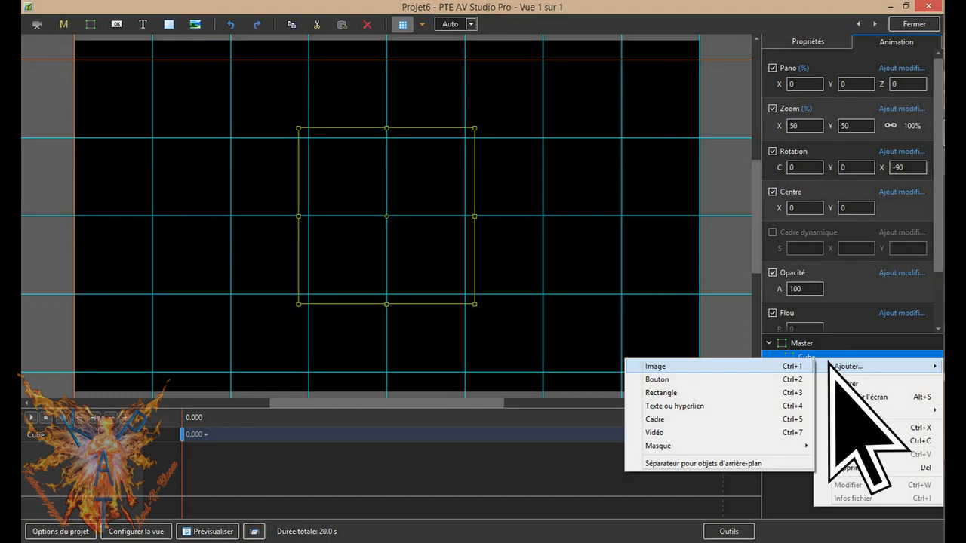
click(682, 365)
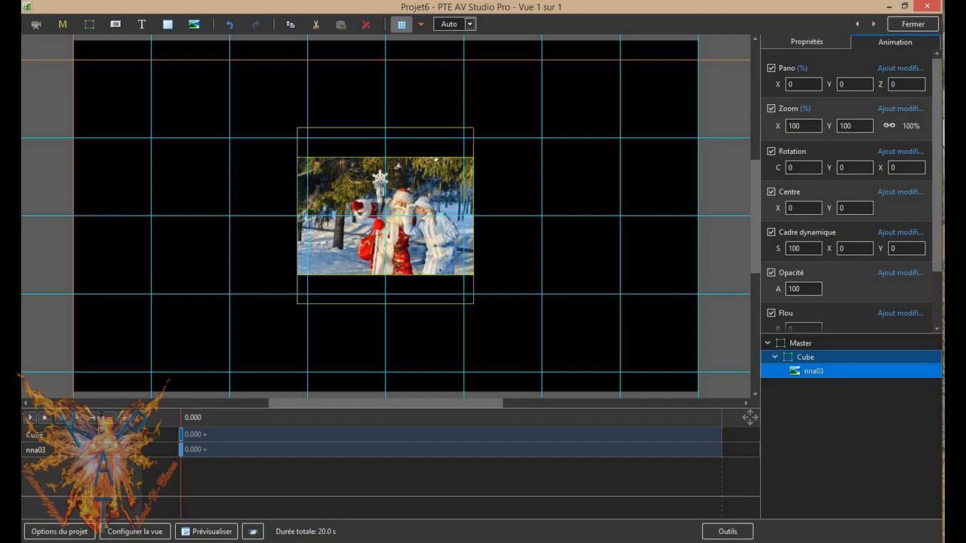
- Enable aspect cropping on the nna03 image and set its aspect ratio to 1:1
click(805, 43)
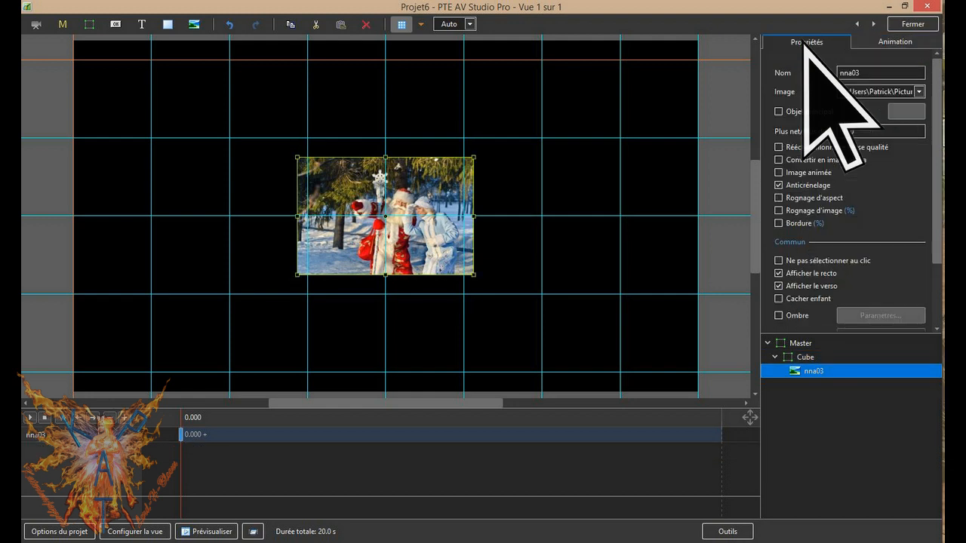
click(806, 199)
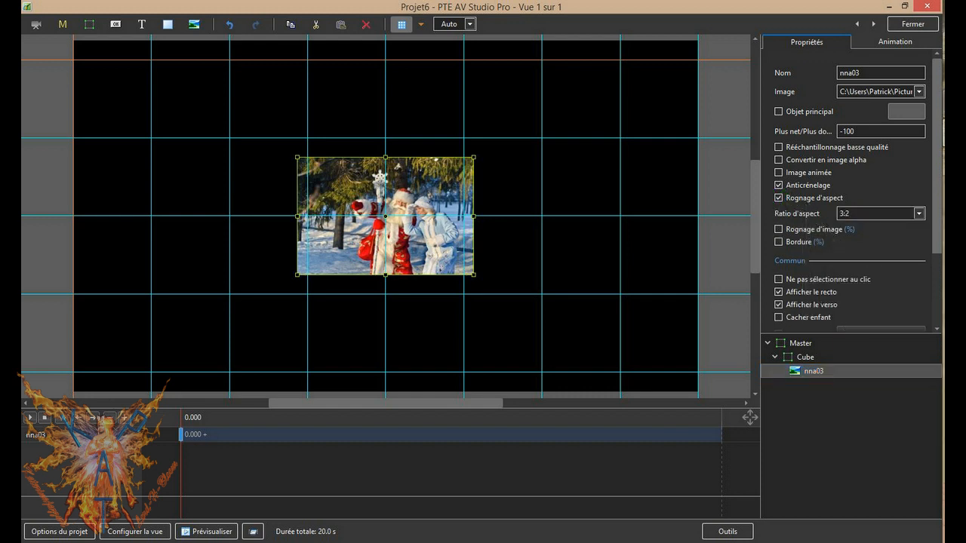
click(815, 215)
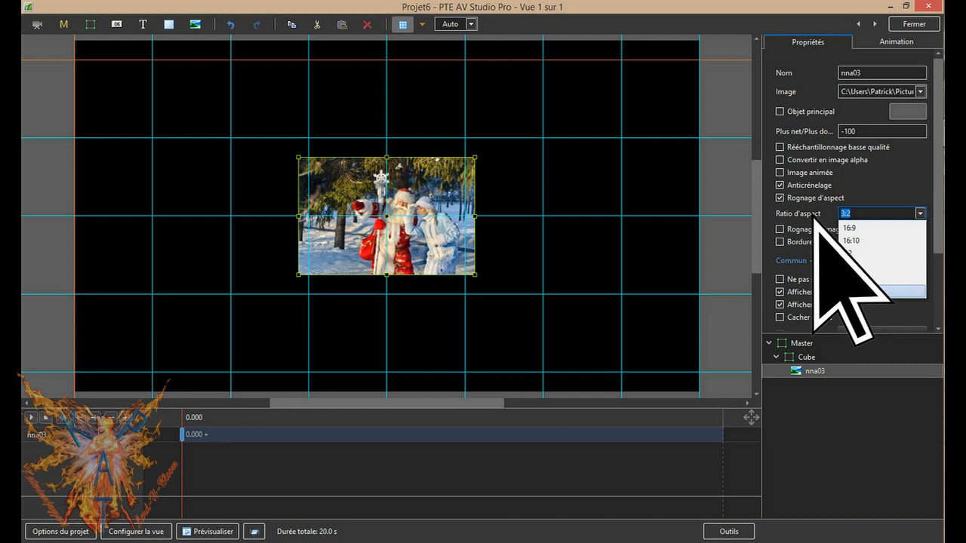
click(870, 291)
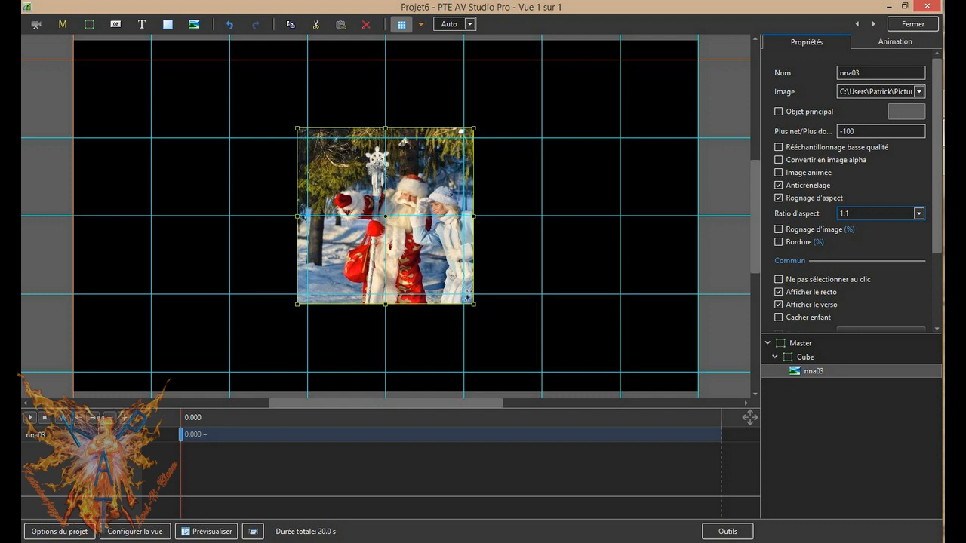
- Make the image a main object, replace its file with nna09.jpg and rename it Face avant
click(784, 113)
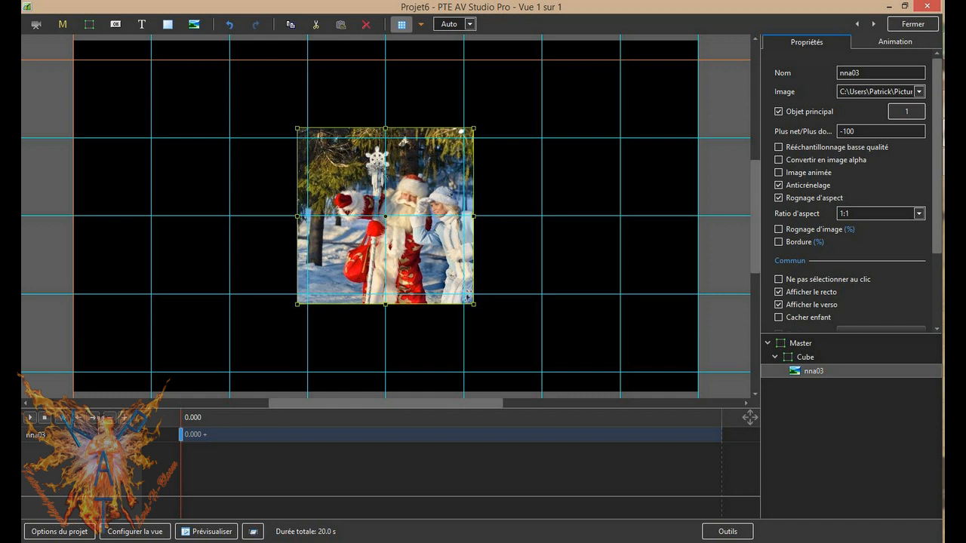
click(878, 92)
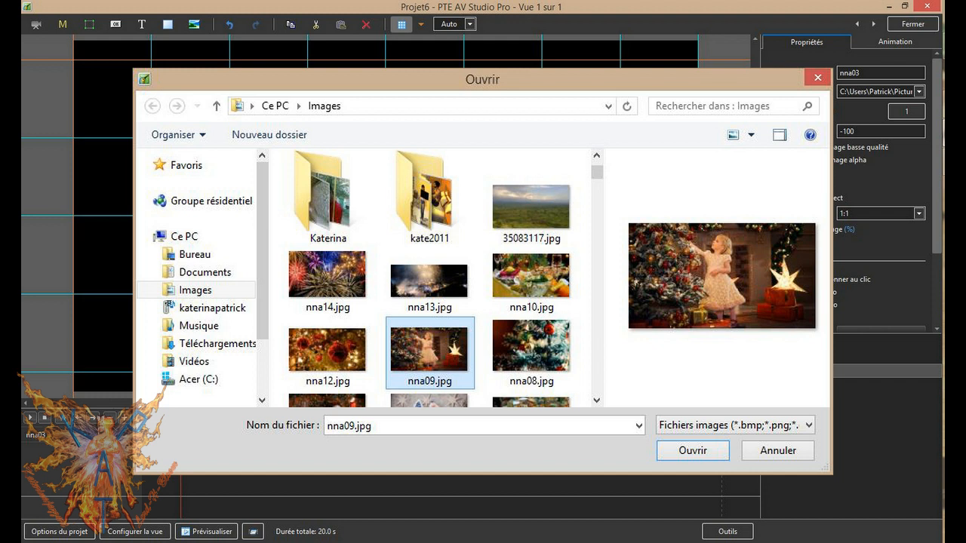
click(690, 446)
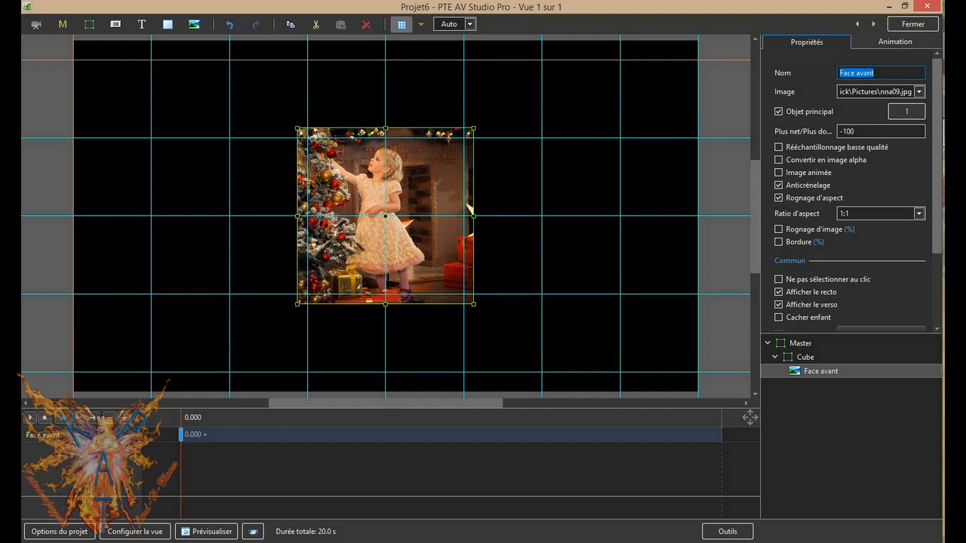
- Set Face avant's Pano Z to -100 and add keyframes at 5 and 10 seconds to the Cube frame
click(889, 43)
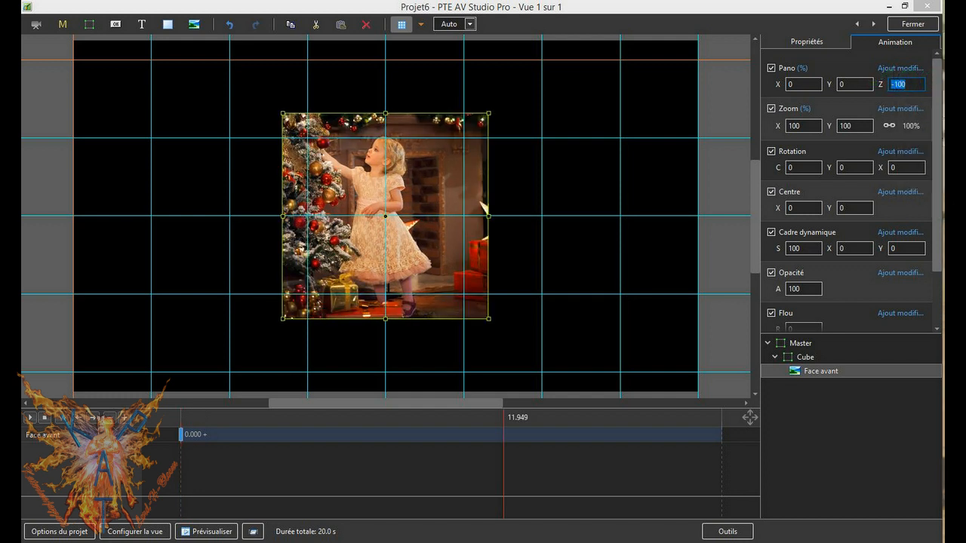
click(806, 357)
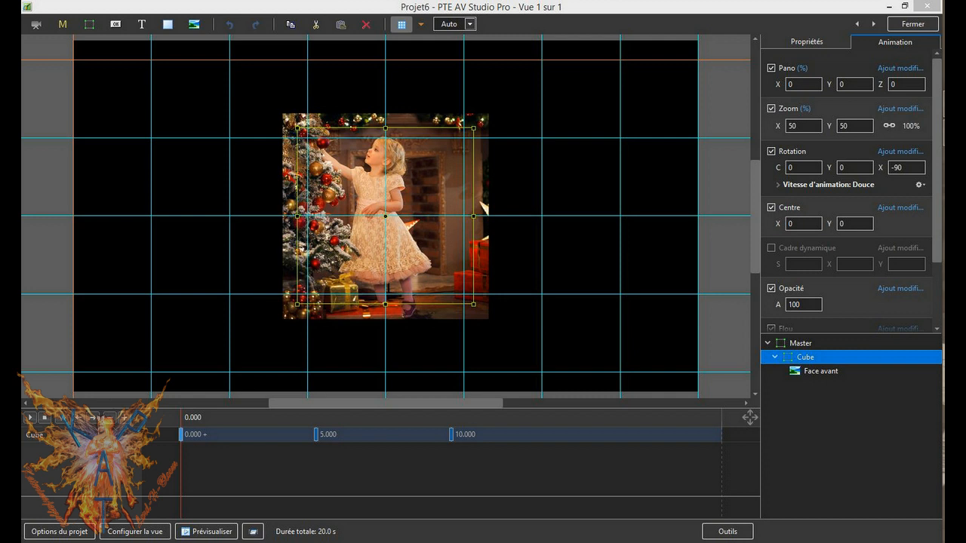
- Paste a copy of Face avant inside the Cube frame and set the copy's Pano Z to 100
click(823, 372)
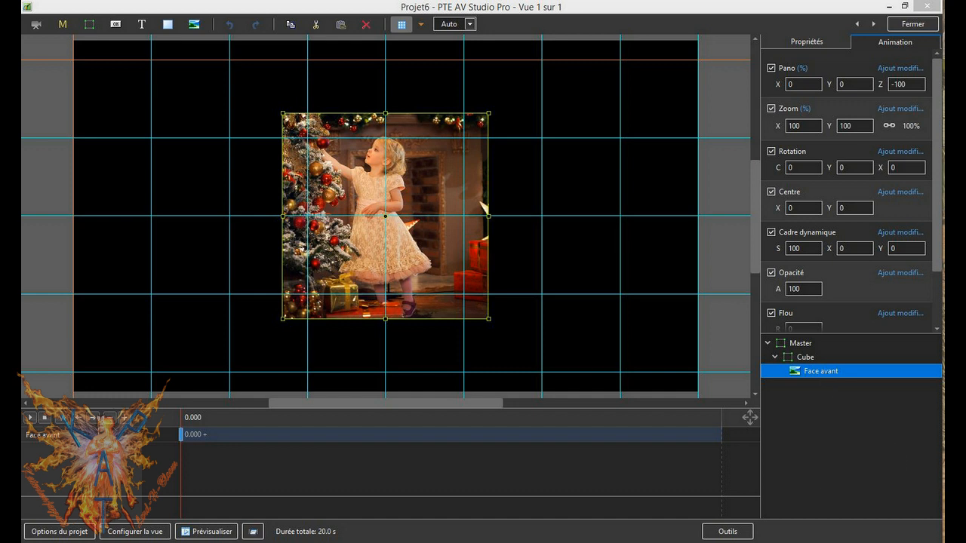
right_click(825, 372)
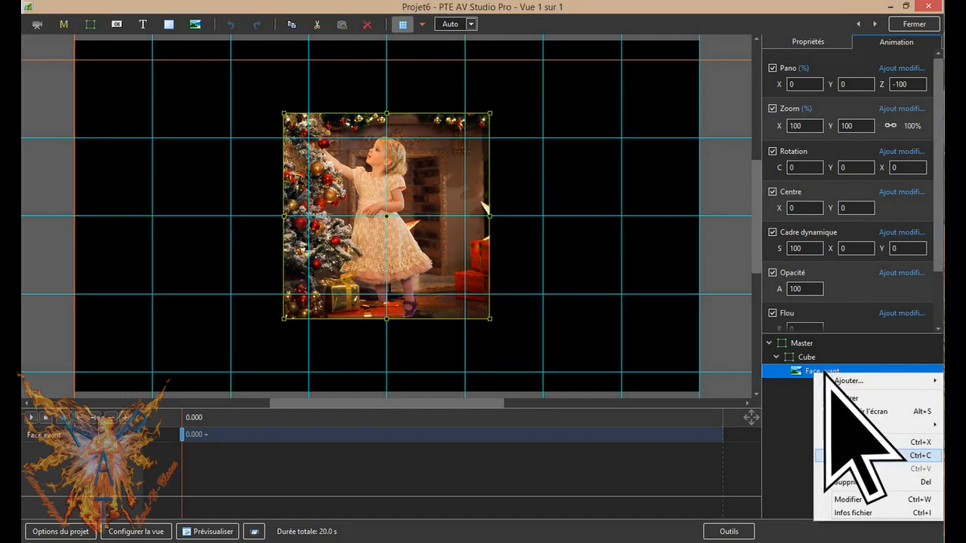
click(874, 456)
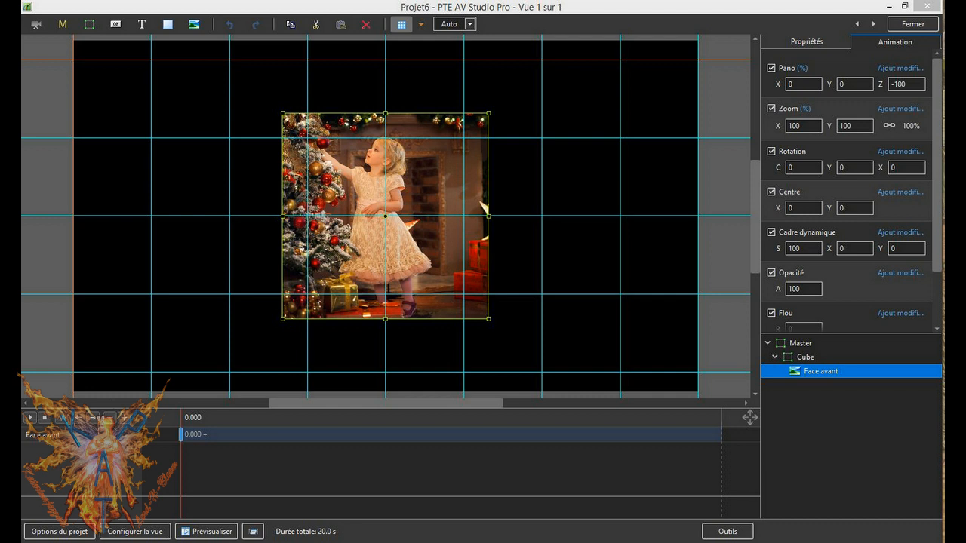
click(819, 357)
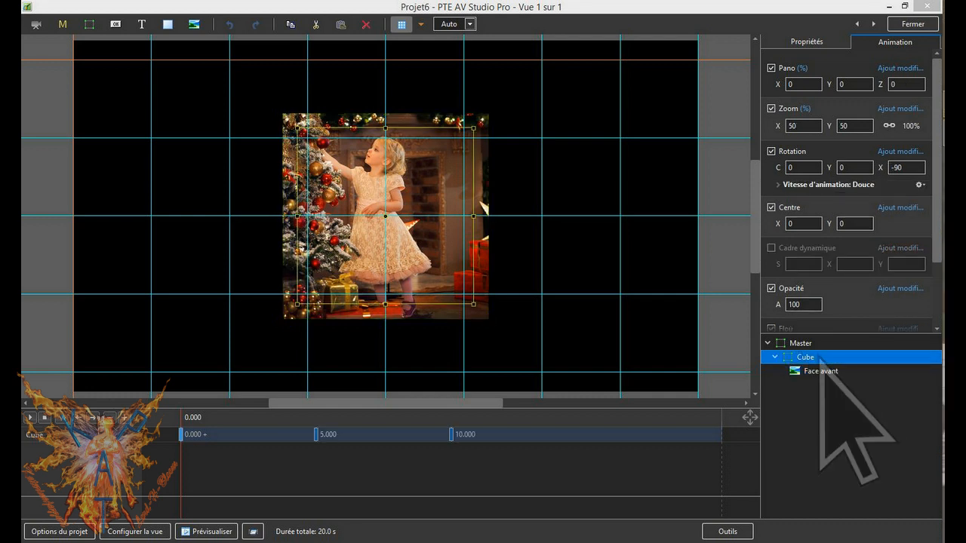
right_click(819, 357)
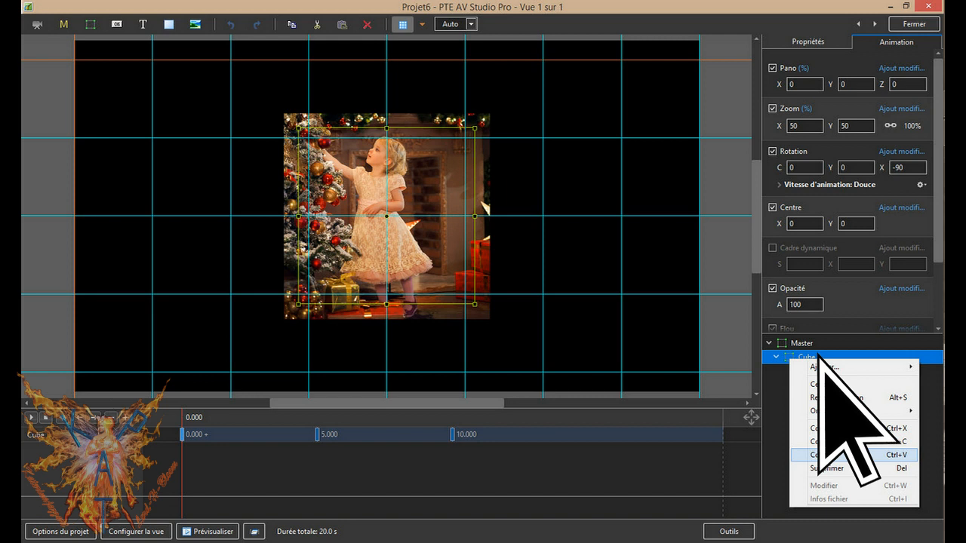
click(839, 455)
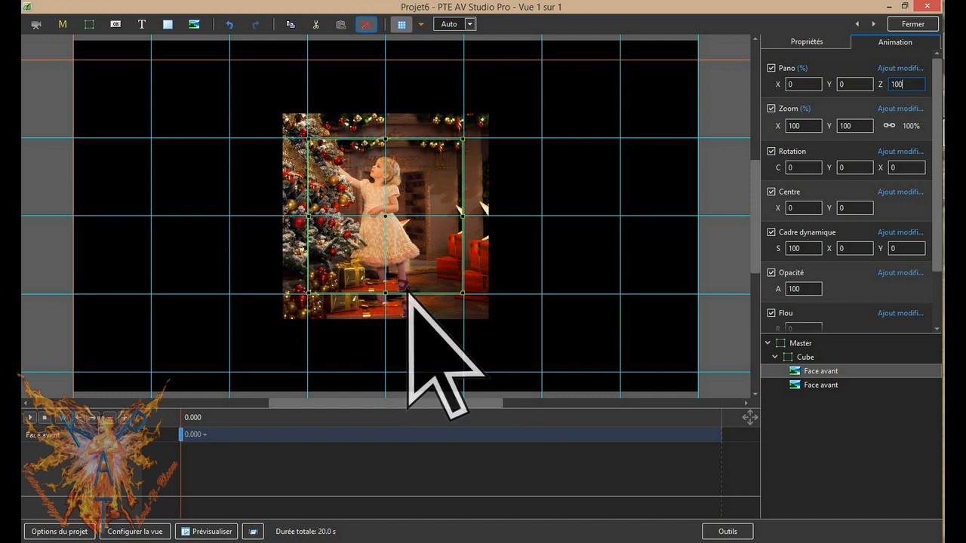
drag(821, 372, 822, 389)
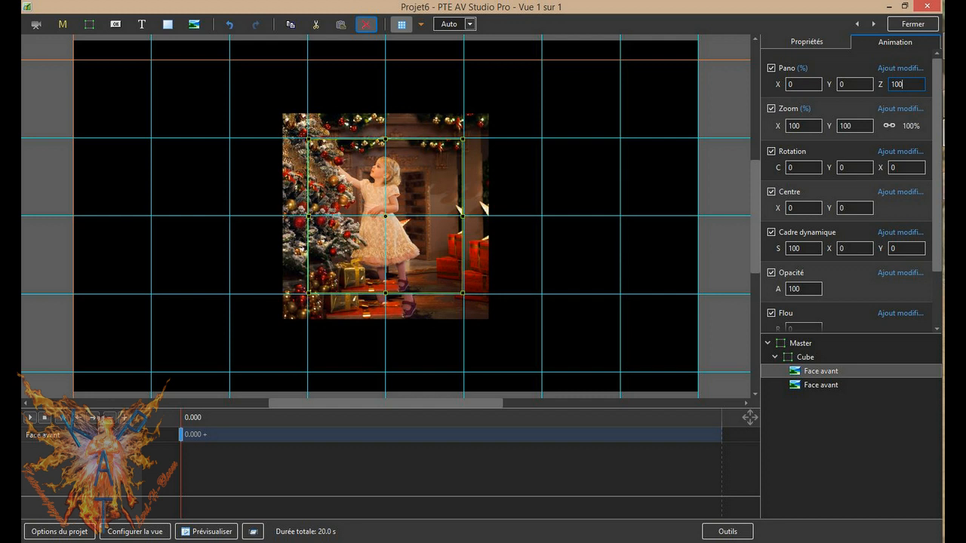
- Add a keyframe at 2.5 seconds to the Cube frame with C rotation -180
click(805, 355)
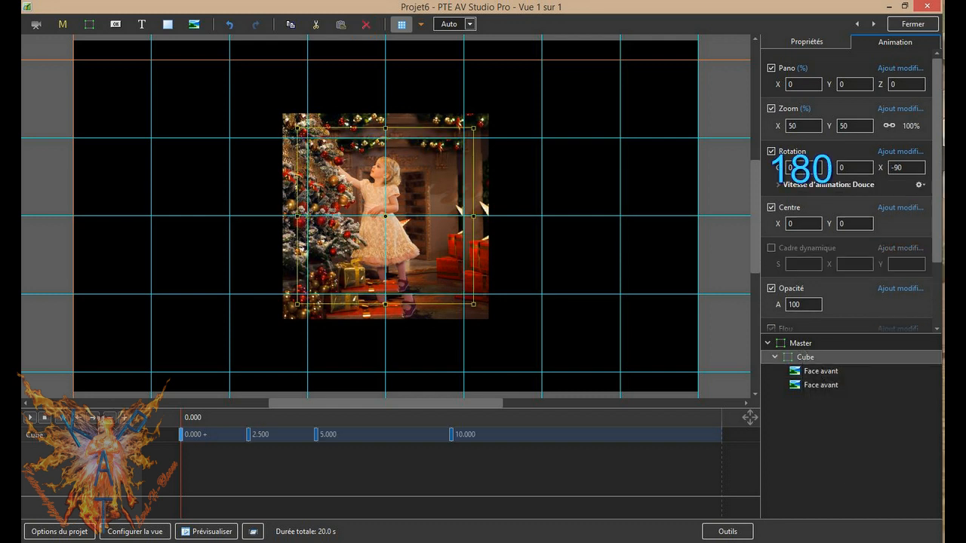
click(248, 435)
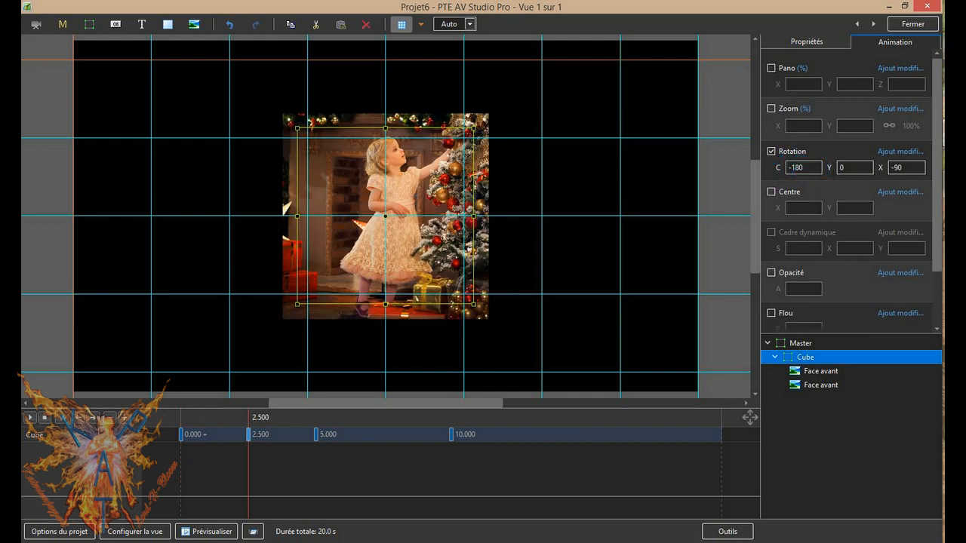
- Set the Y rotation of the copied face to 180 and check the Cube at its 2.5-second and 0-second keyframes
click(821, 371)
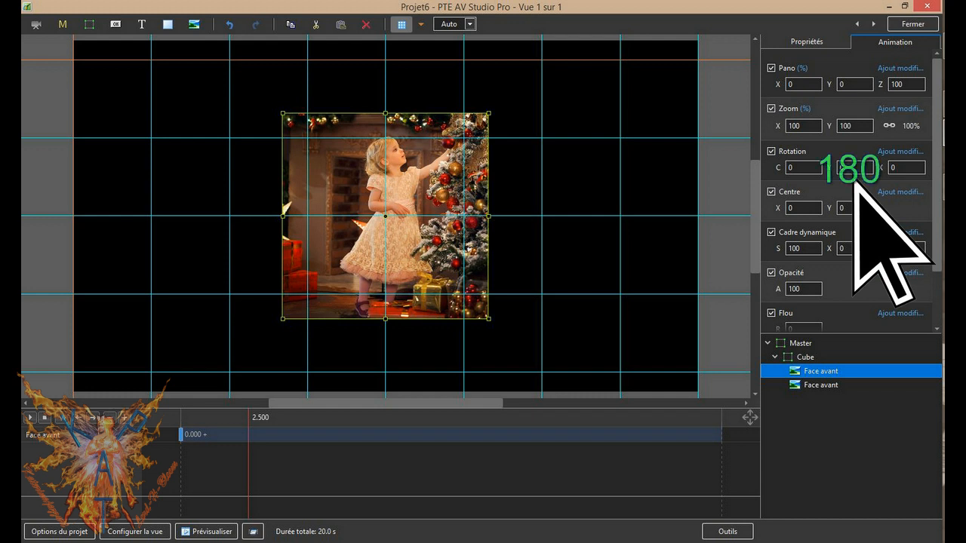
click(854, 168)
text(180)
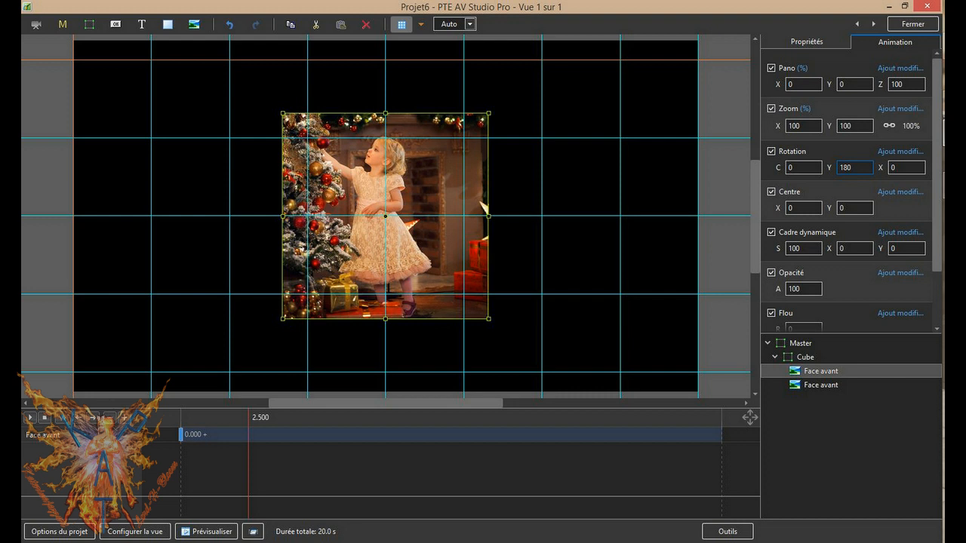
click(805, 357)
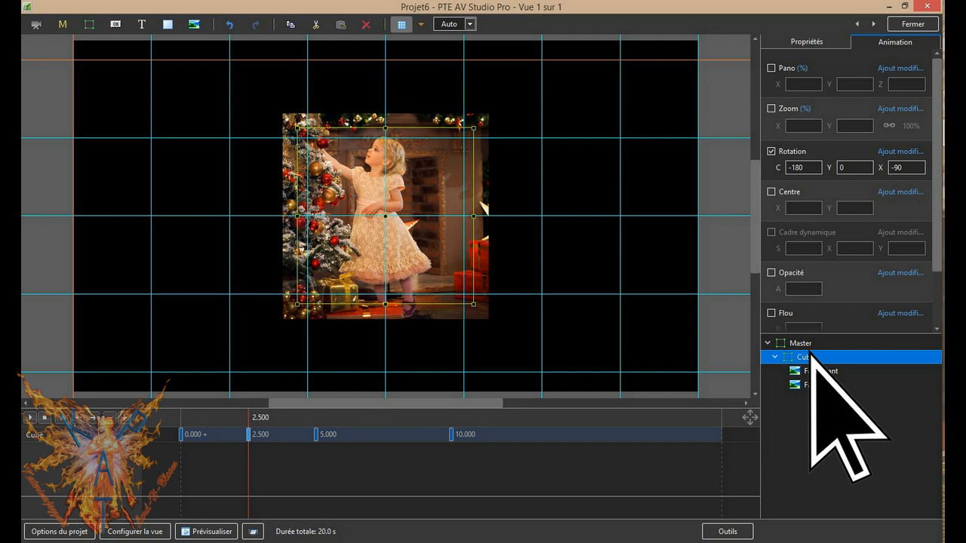
click(181, 435)
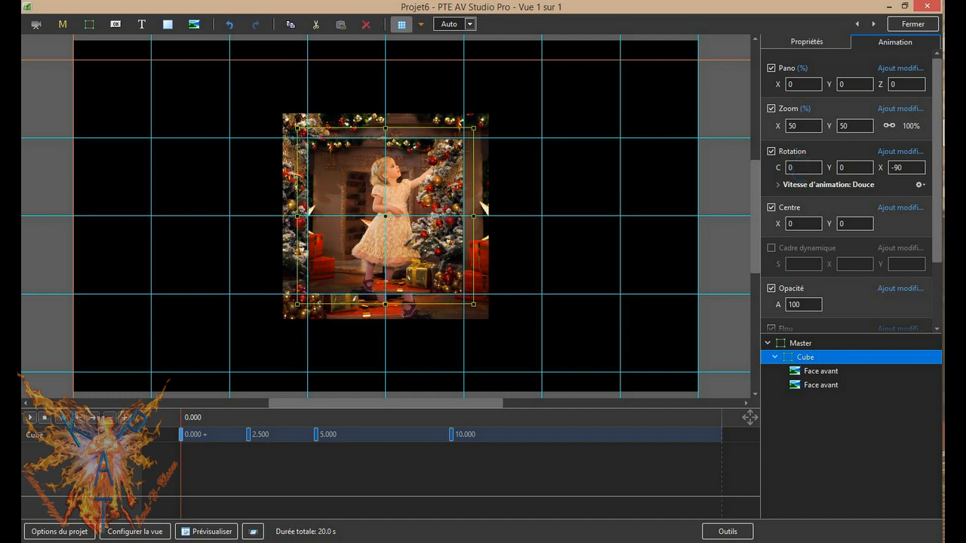
- Rename the copied face with Pano Z 100 to Face arriere, assign it the image nna03.jpg and renumber it as a main object
click(825, 371)
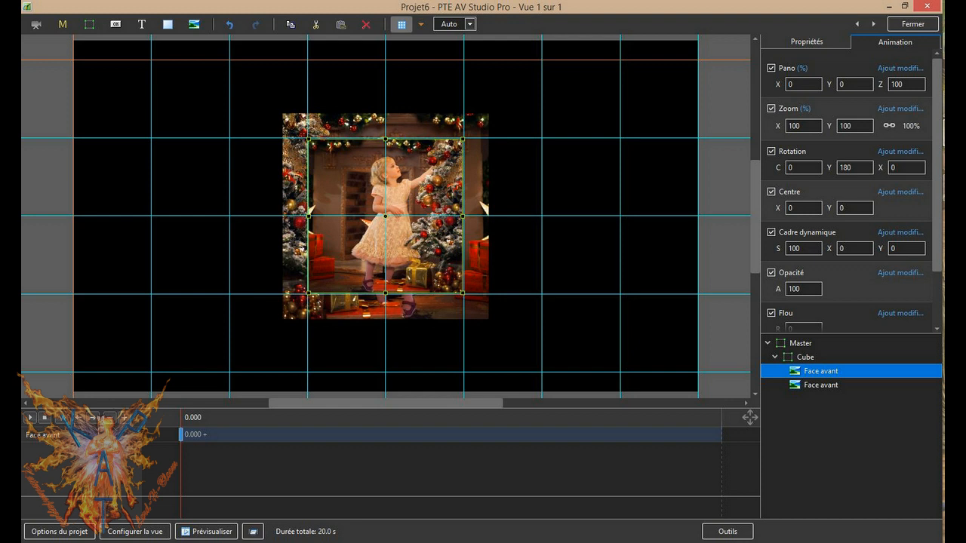
click(807, 41)
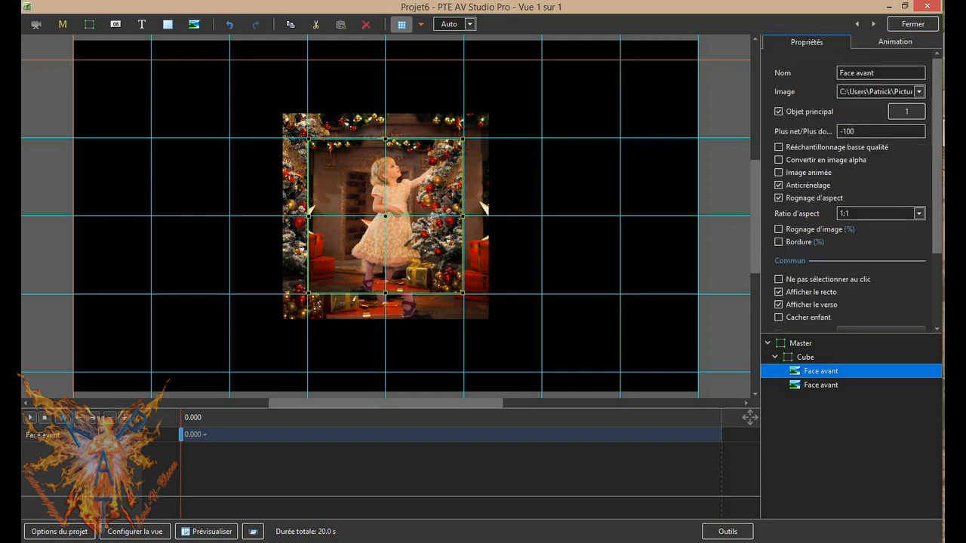
click(778, 112)
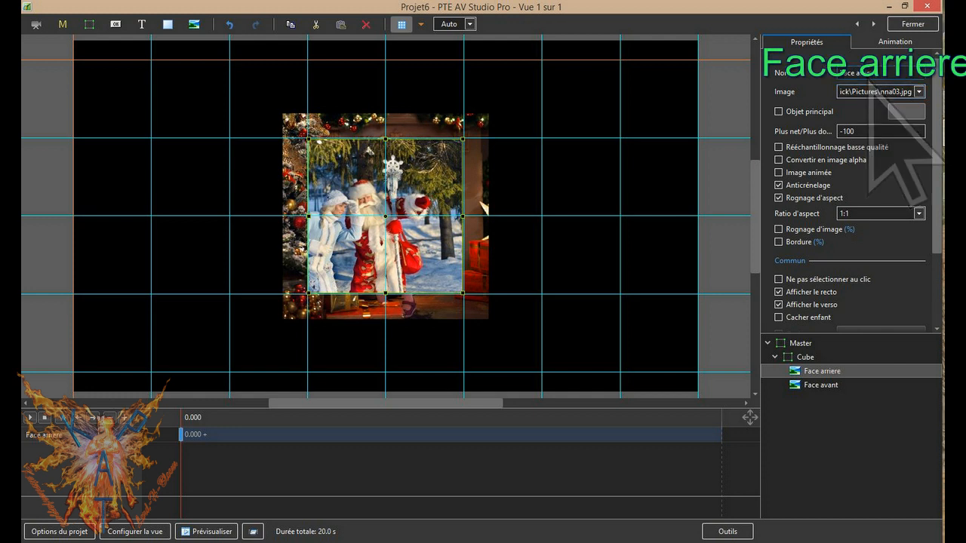
click(779, 113)
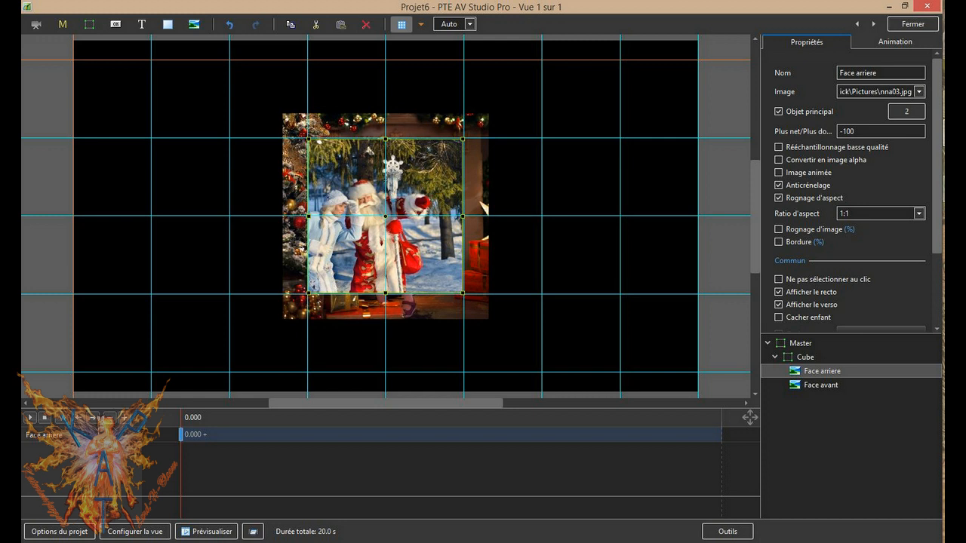
- Duplicate Face avant inside the Cube frame and set the copy's Y rotation to 90
click(891, 42)
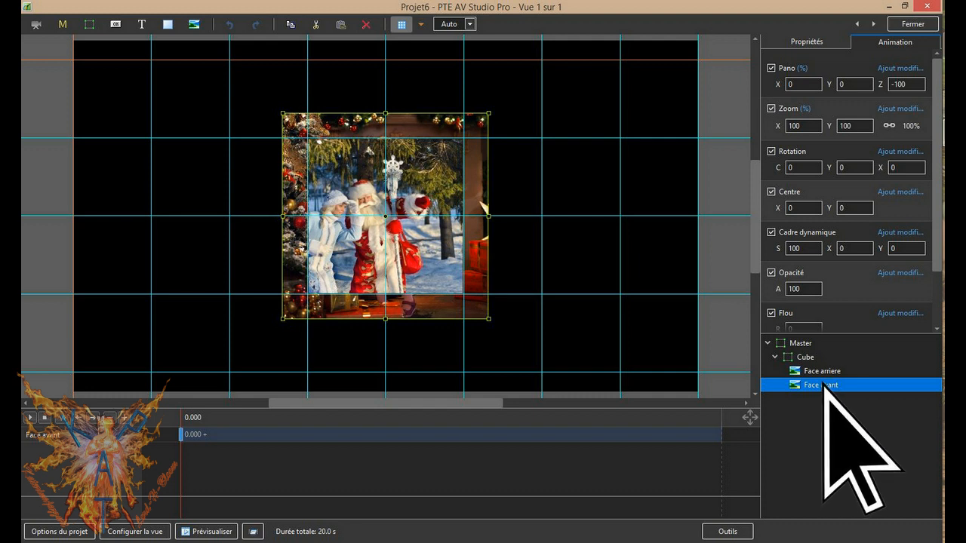
key(ctrl+c)
key(ctrl+v)
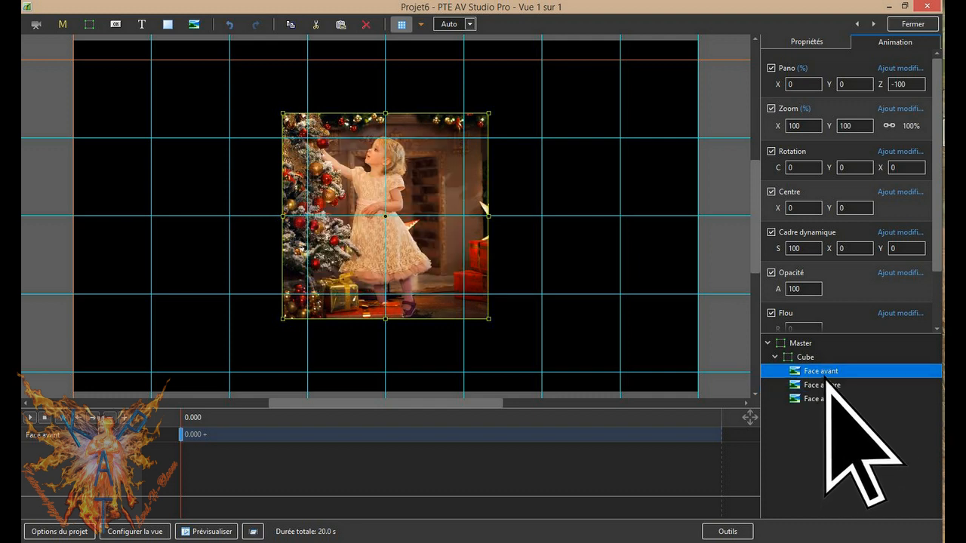
click(845, 167)
text(90)
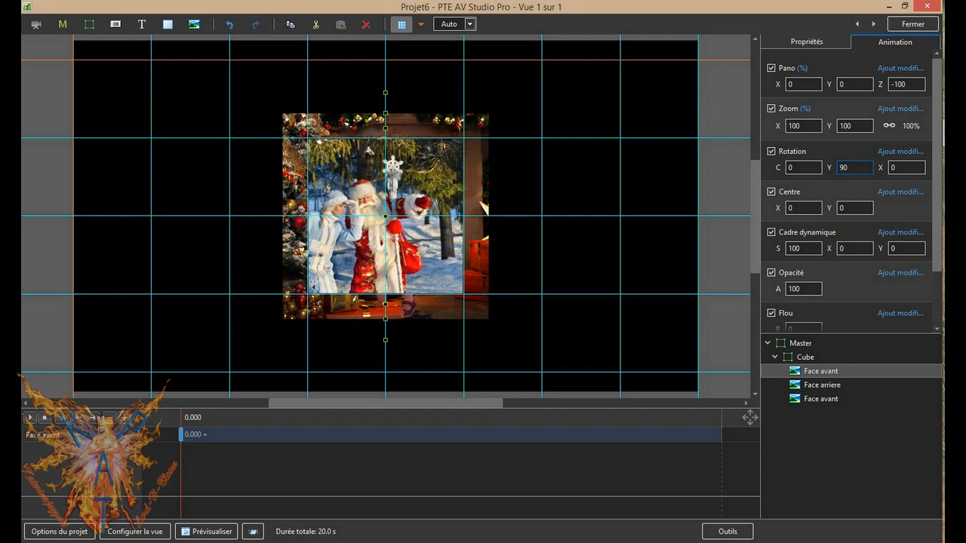
- Position the new Face avant copy as the cube's side face with Pano Z 0 and Pano X 100
click(906, 84)
text(0)
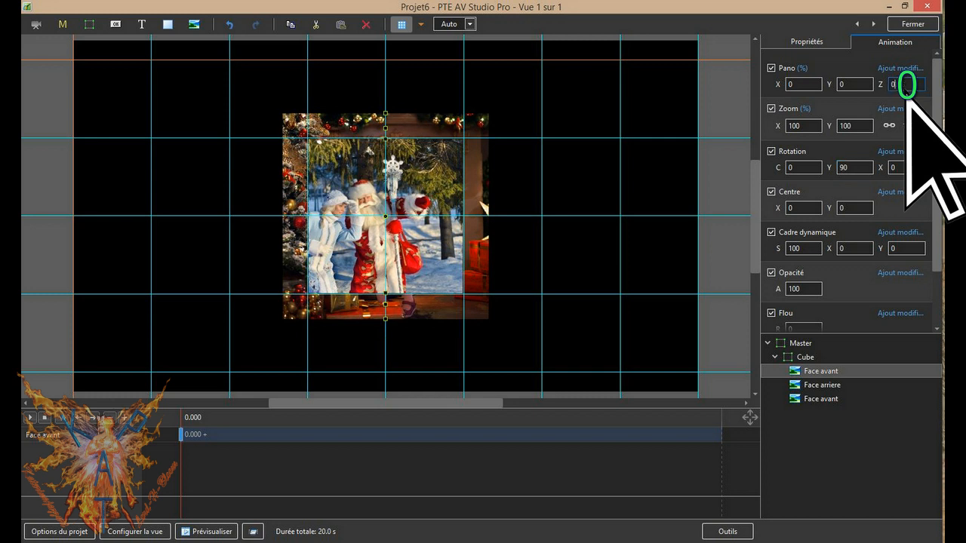
click(802, 89)
text(100)
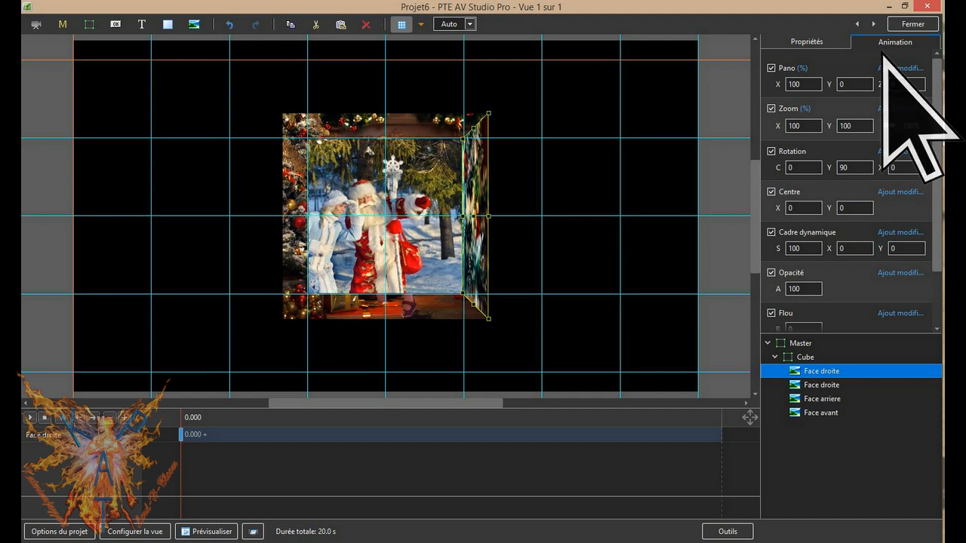
- Set the duplicated Face droite to Y rotation -90 and Pano X -100 for the opposite side of the cube
double_click(849, 169)
text(-90)
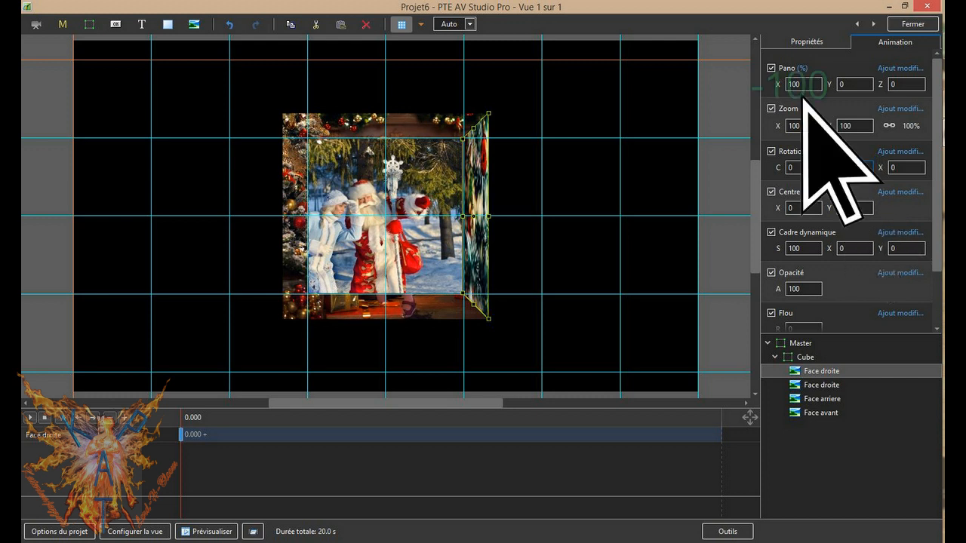
text(-100)
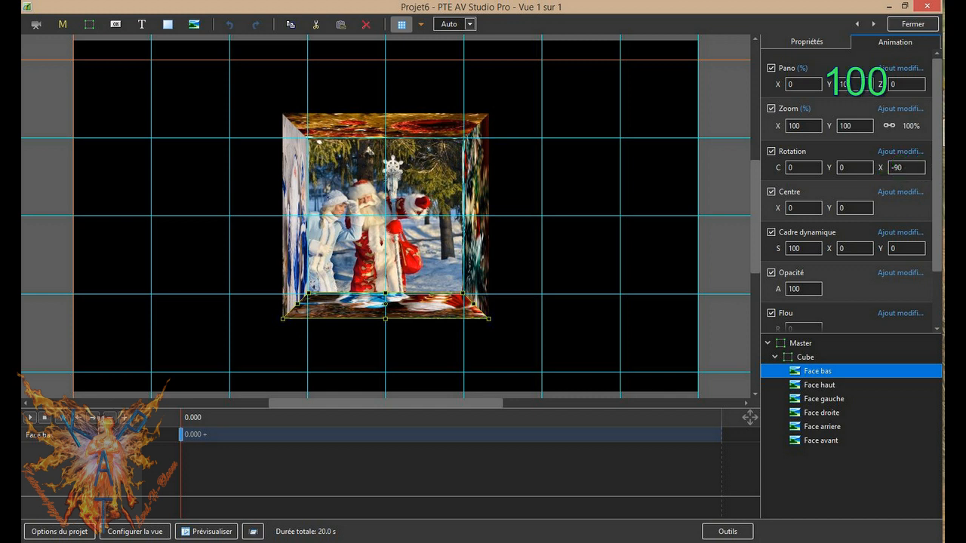
- Turn off Afficher le verso for all six faces of the Cube, from Face bas to Face avant
click(806, 357)
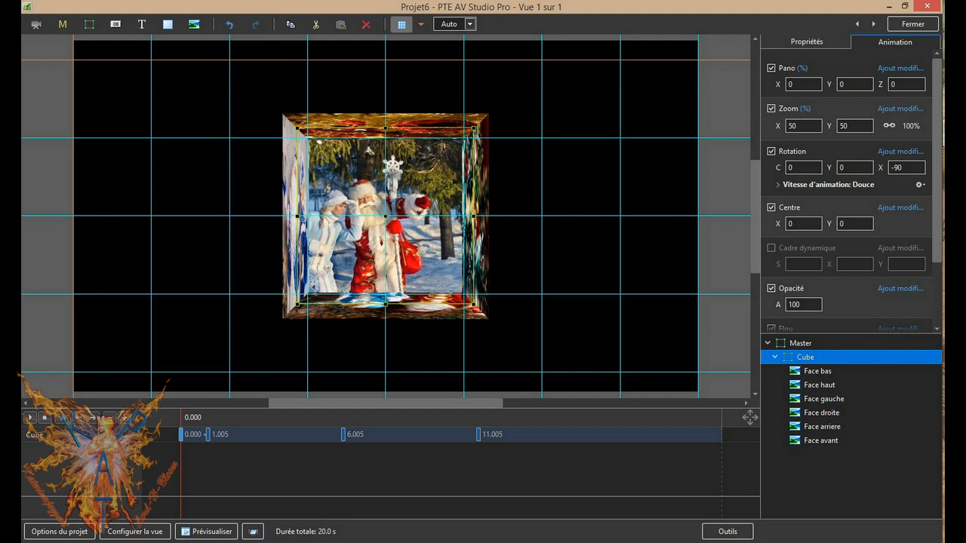
click(804, 45)
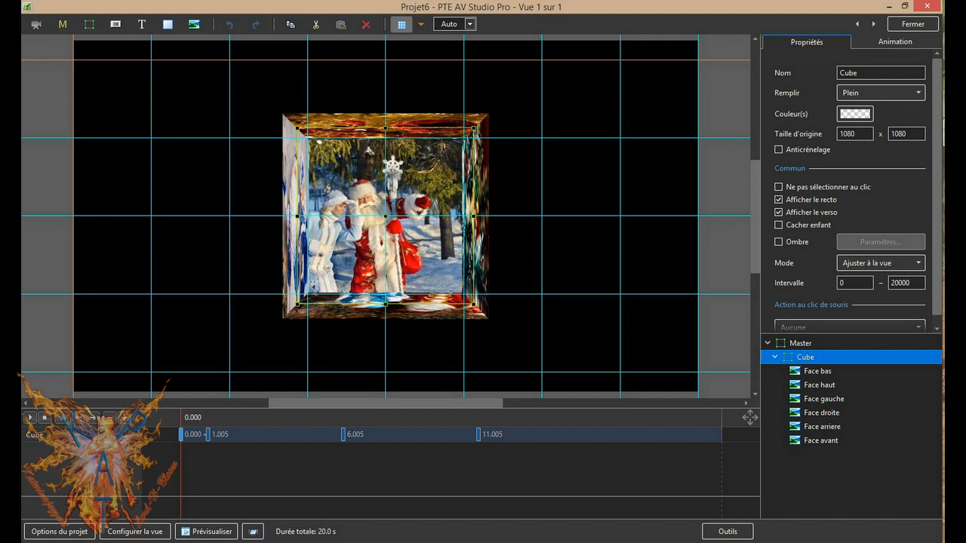
click(816, 371)
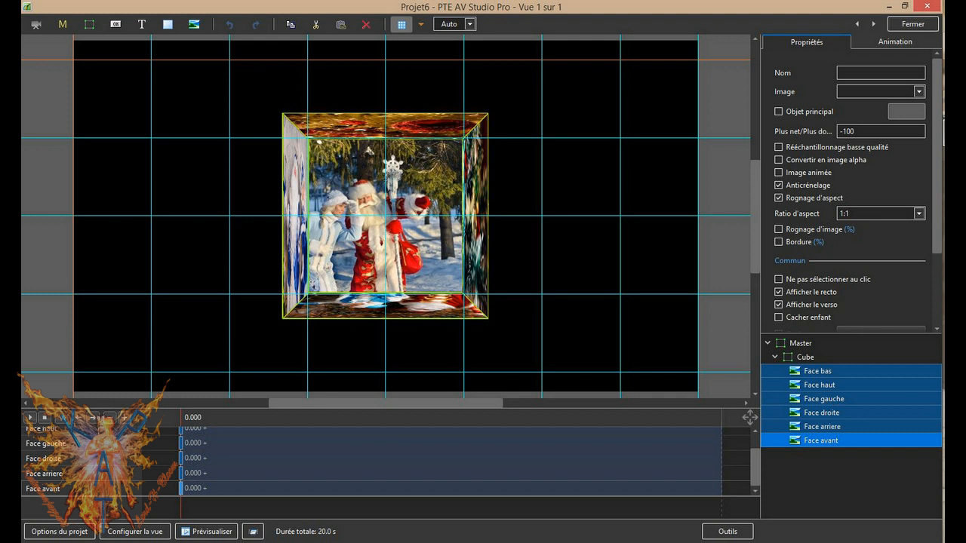
click(818, 372)
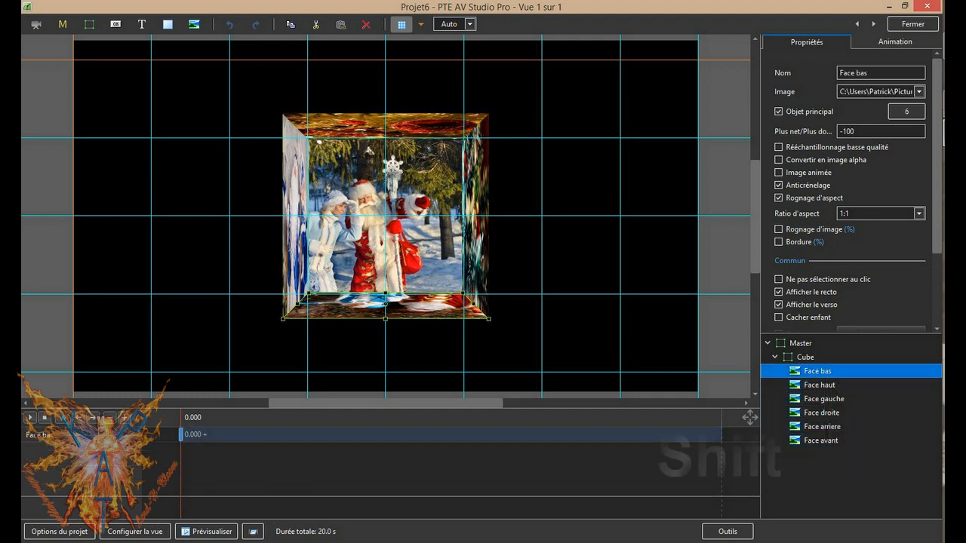
shift+click(819, 441)
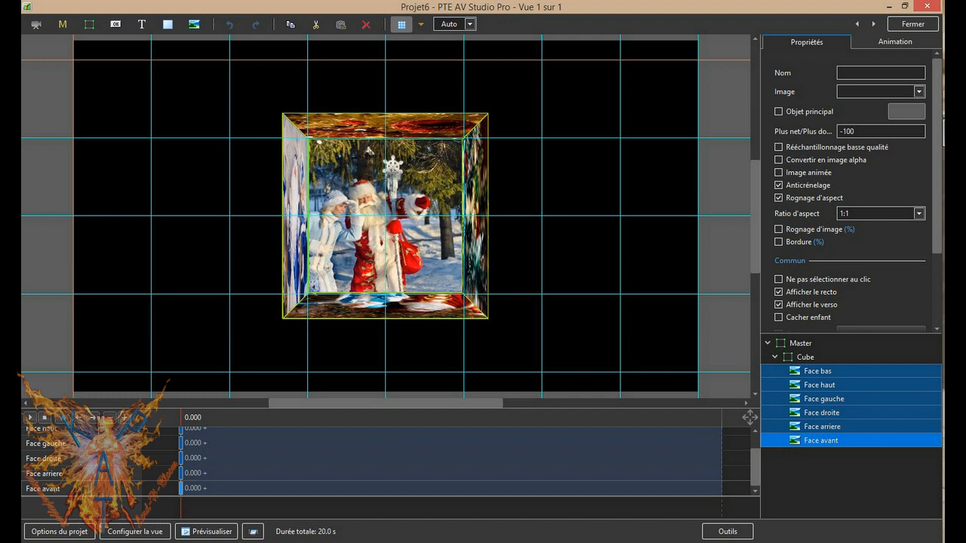
click(788, 305)
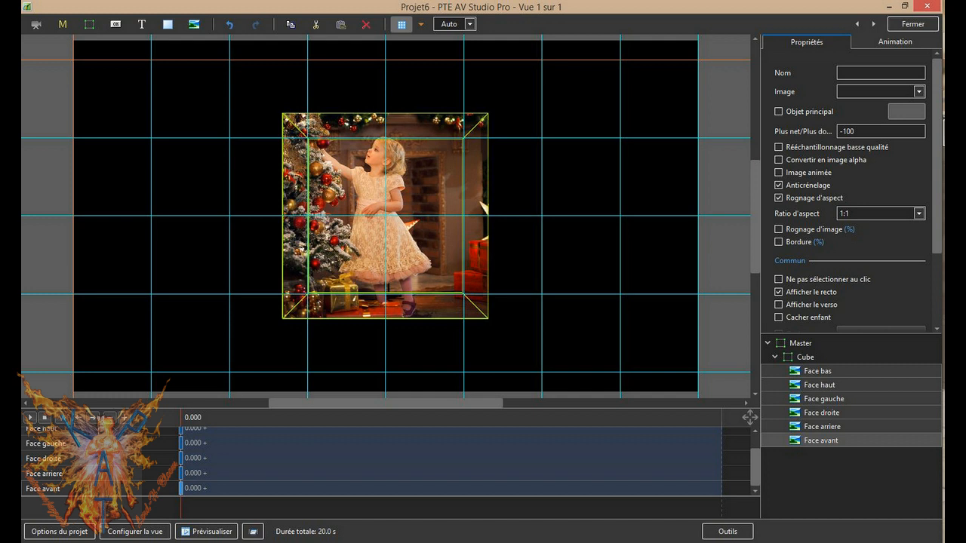
- Play the full-screen preview to check the rotating cube, then return to the editor
click(805, 357)
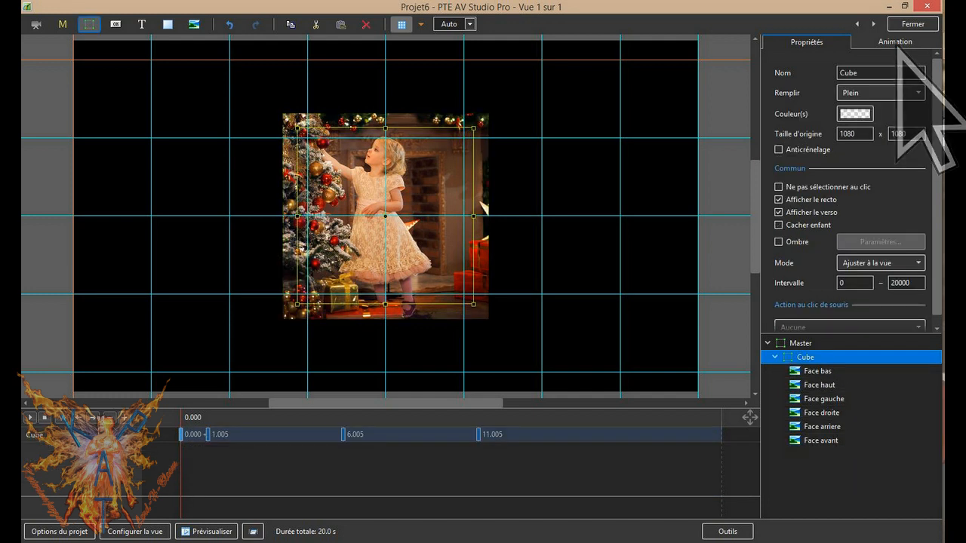
key(space)
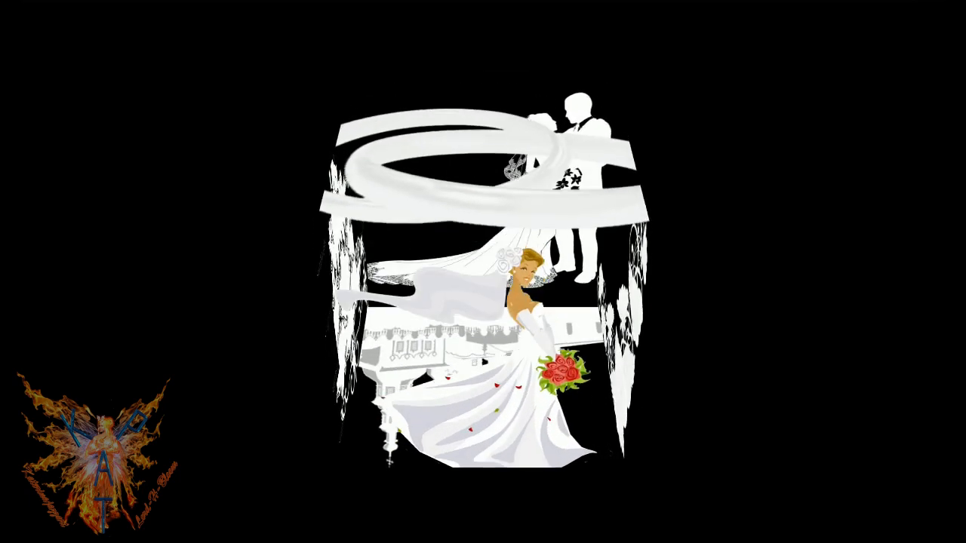
key(Escape)
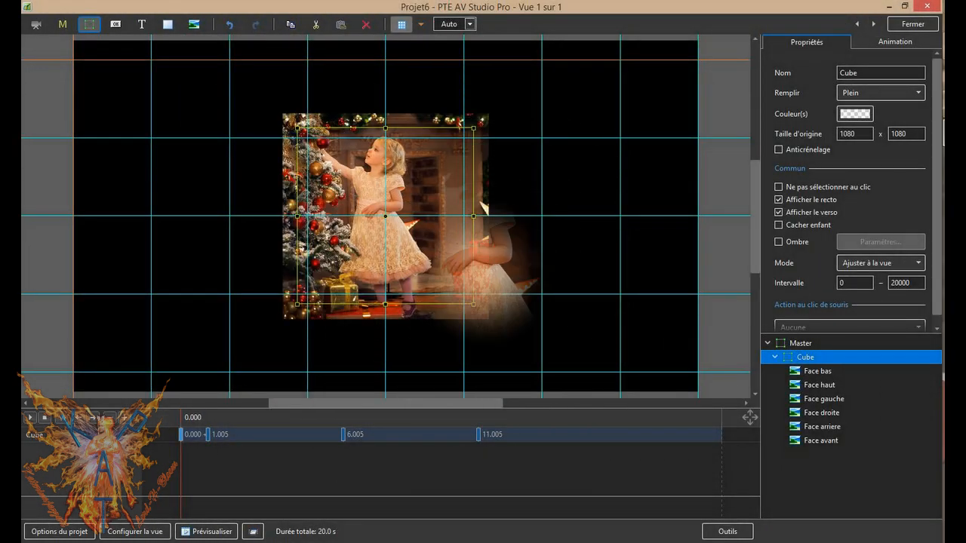
key(F5)
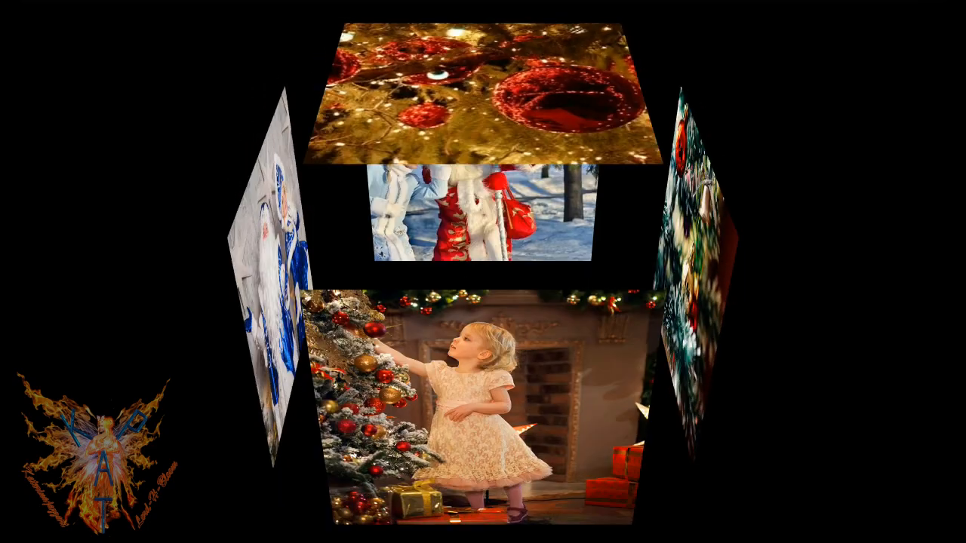
key(Escape)
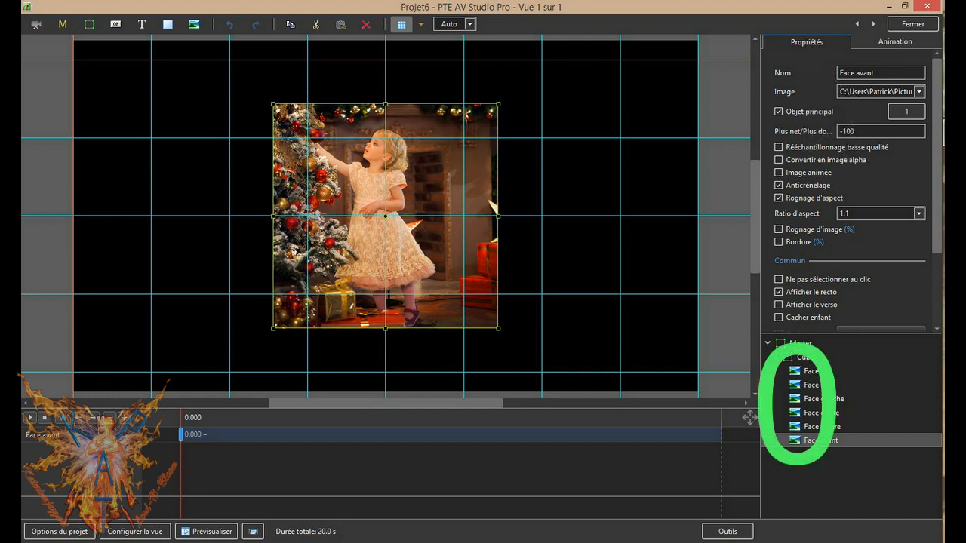
- Copy all six faces and paste them as a second set inside the Cube frame
shift+click(829, 371)
right_click(828, 370)
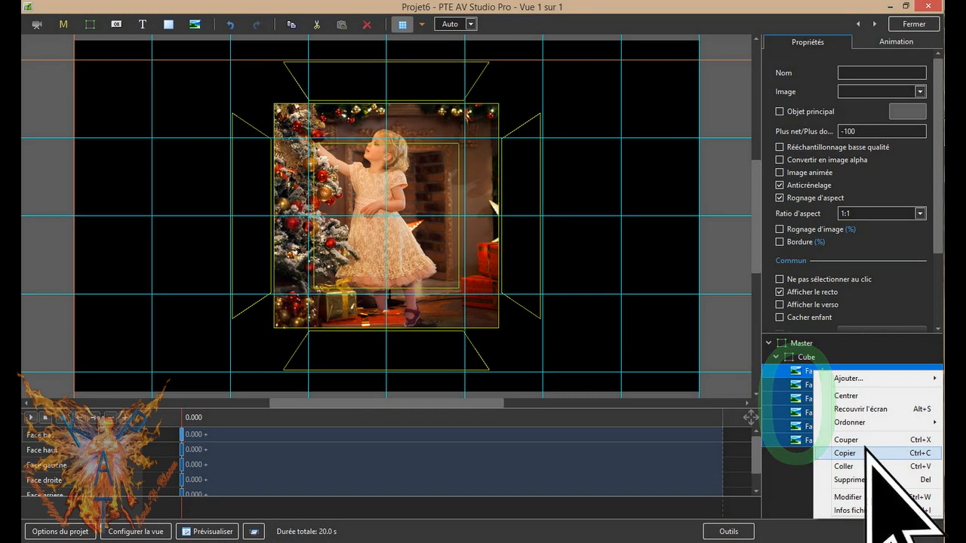
click(866, 451)
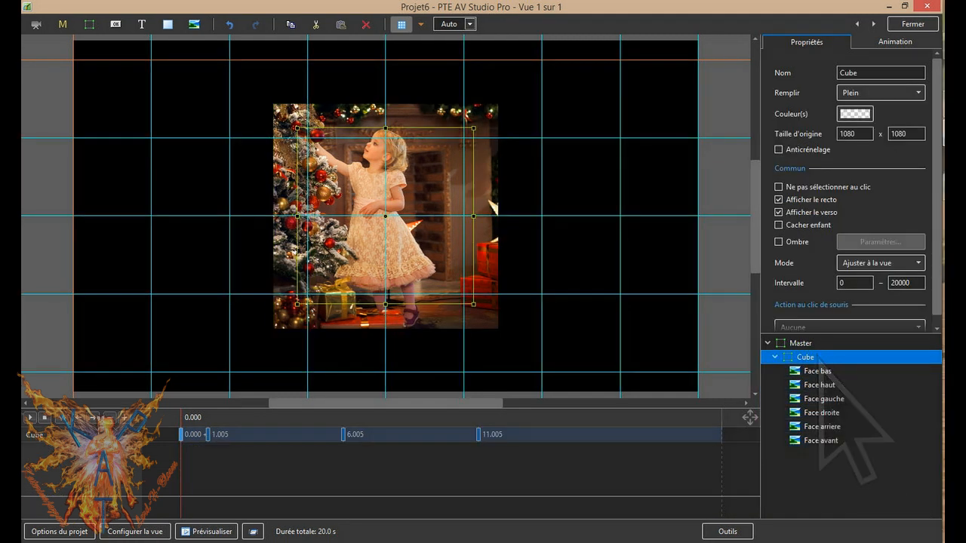
right_click(829, 358)
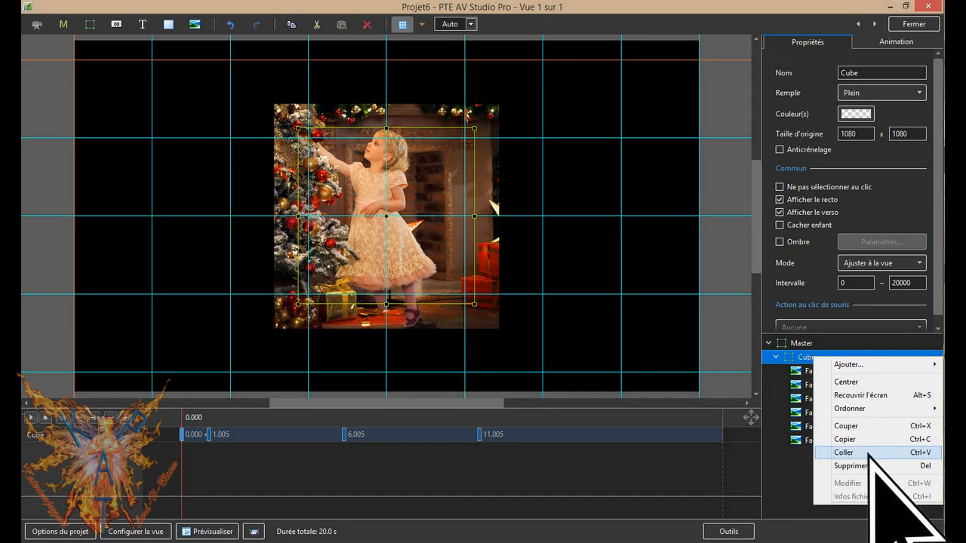
click(868, 453)
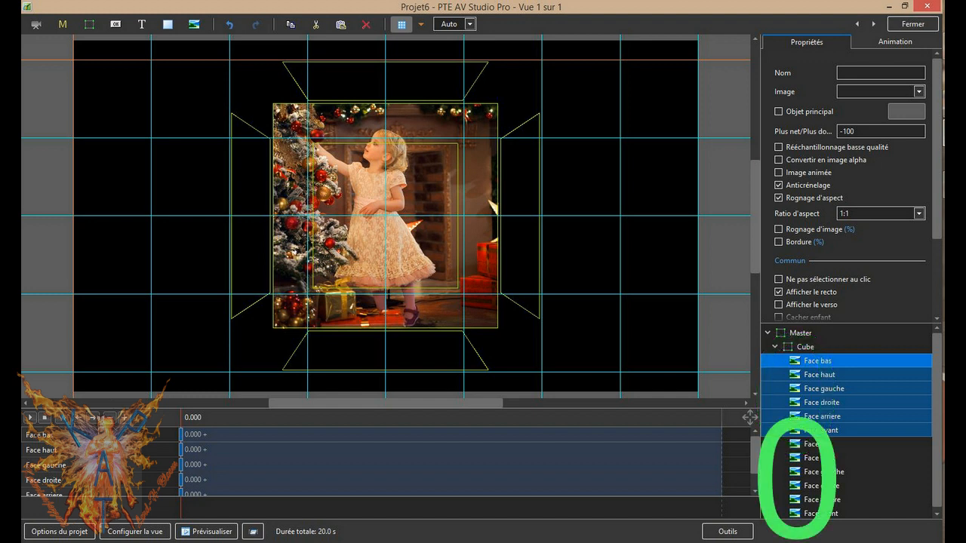
- Turn off Afficher le recto and turn on Afficher le verso for the lower set of six faces
shift+click(822, 513)
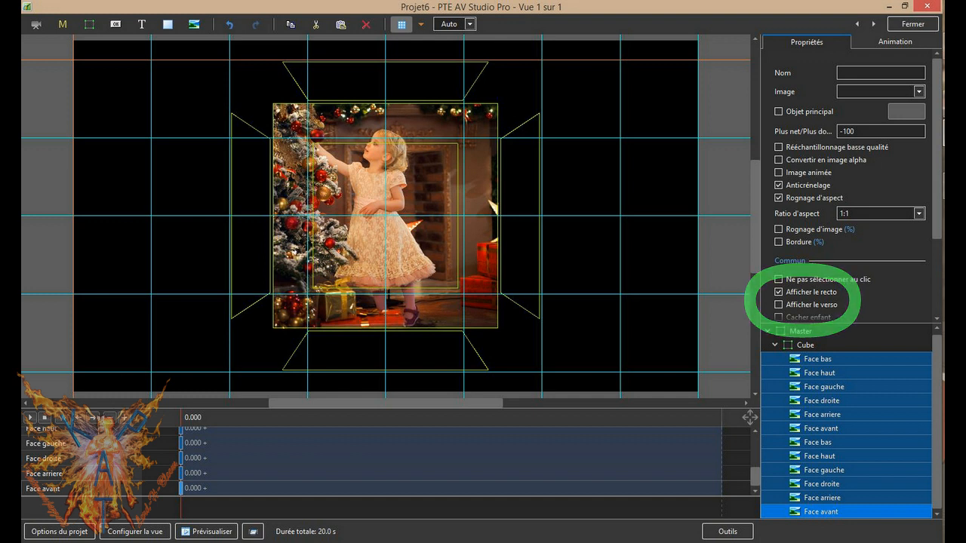
click(811, 444)
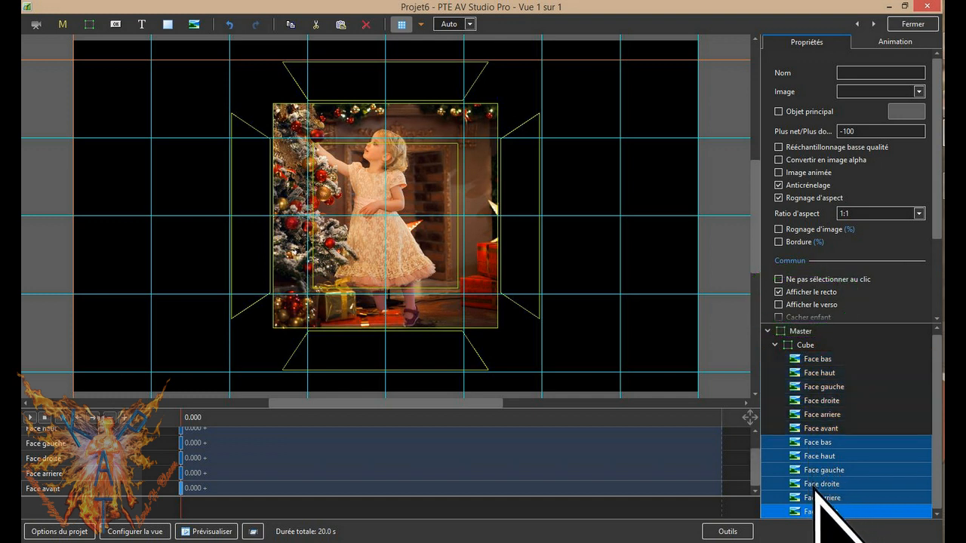
click(779, 292)
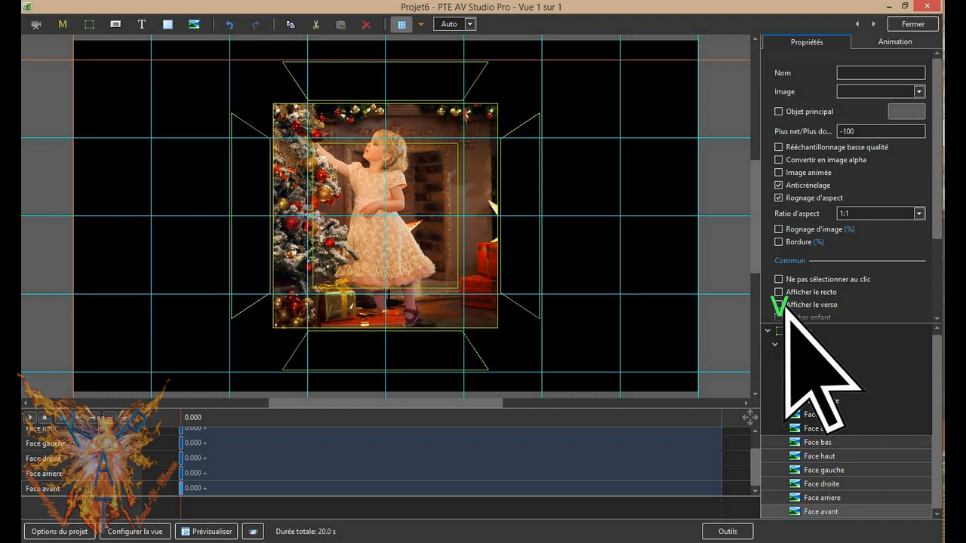
click(779, 304)
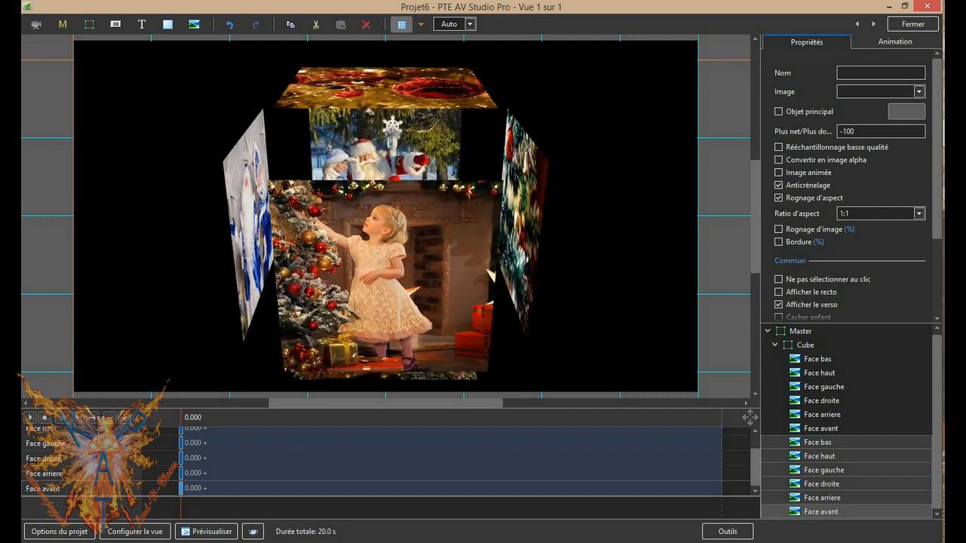
- Compare the two Face gauche objects' properties and delete the upper set of six faces from the Cube frame
click(819, 470)
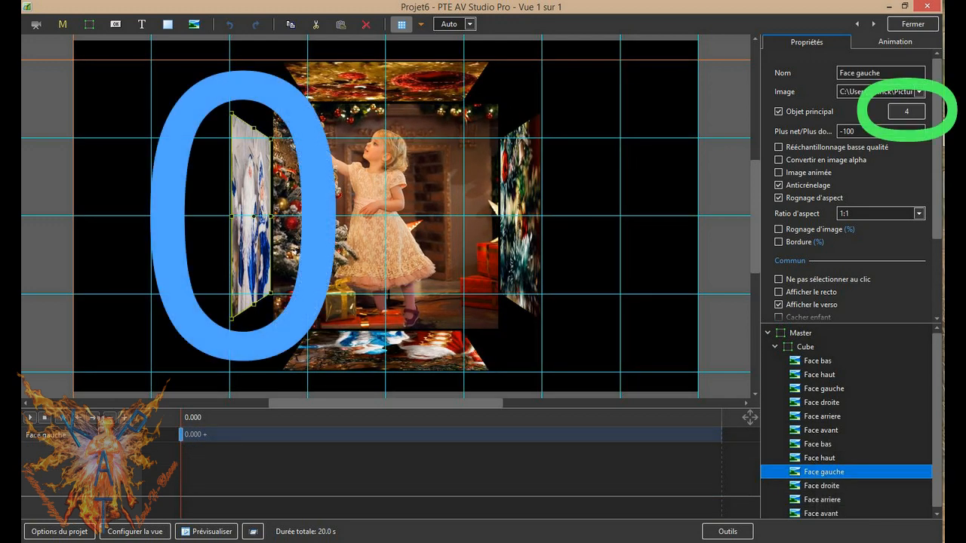
click(824, 389)
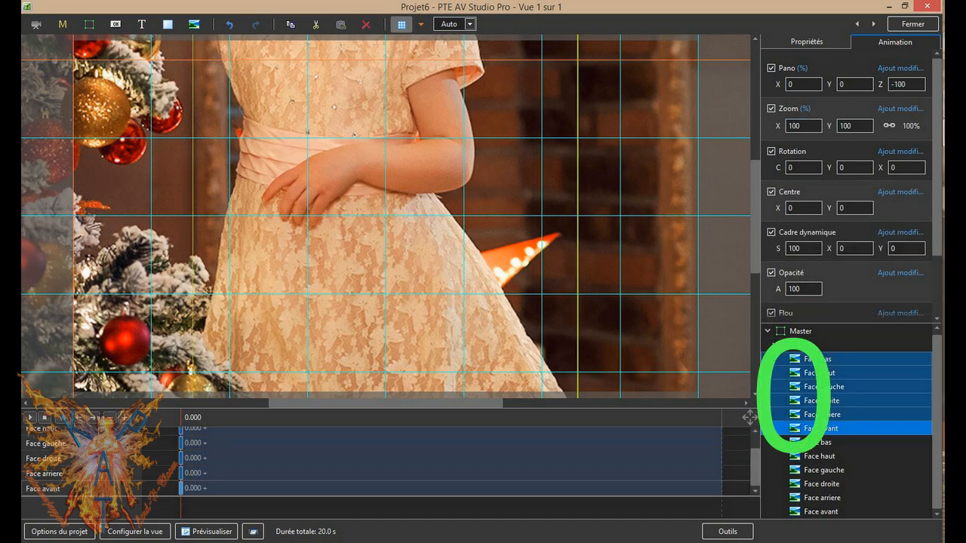
click(366, 25)
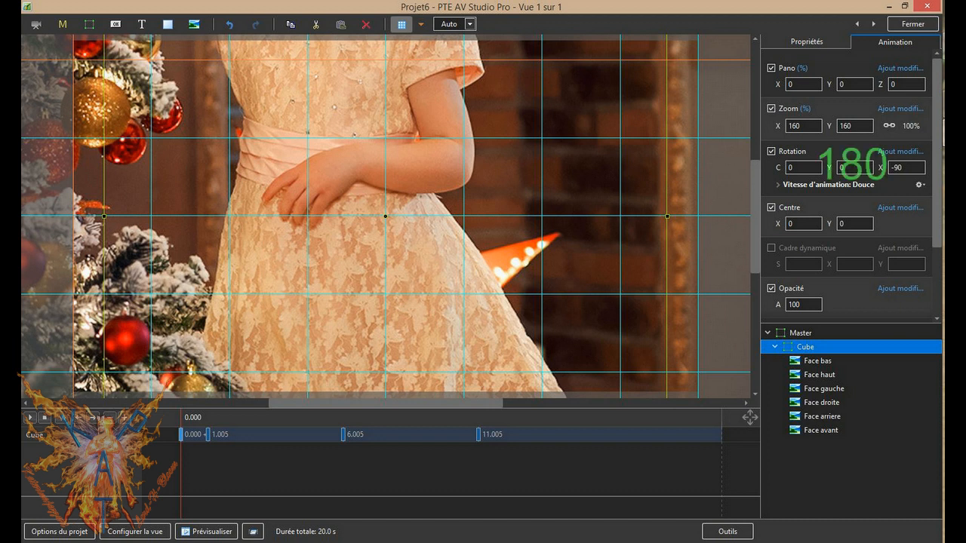
- Set the Y rotation of Face avant to 180 and that of Face arriere to 0
click(821, 430)
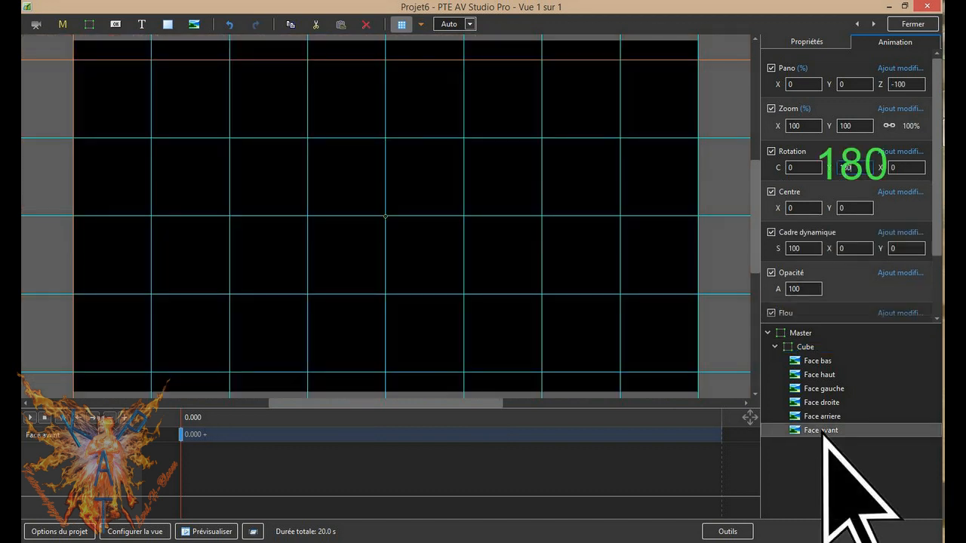
click(822, 416)
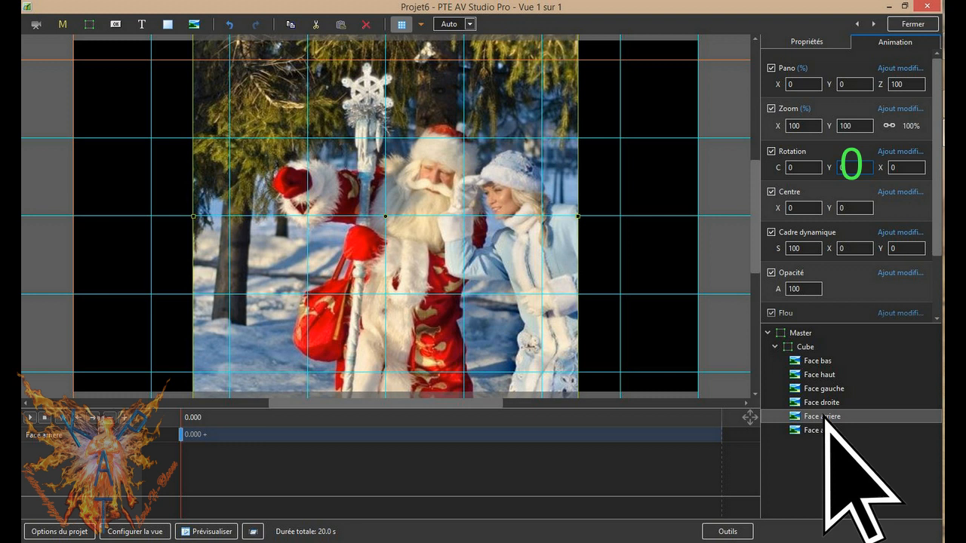
- Reverse the Y rotation of Face droite, set Face gauche's to 90, and set the C rotation of Face haut and Face bas to 180
click(825, 403)
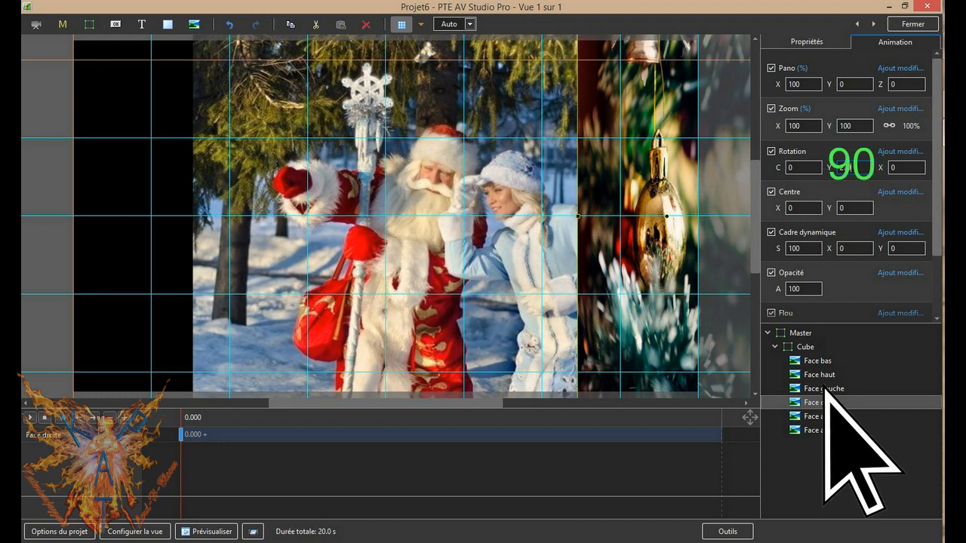
click(825, 389)
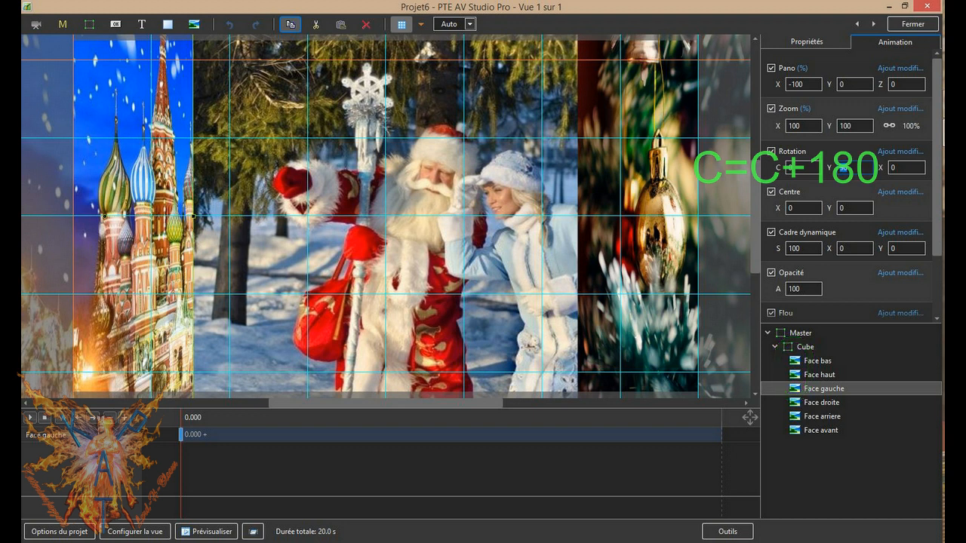
click(819, 374)
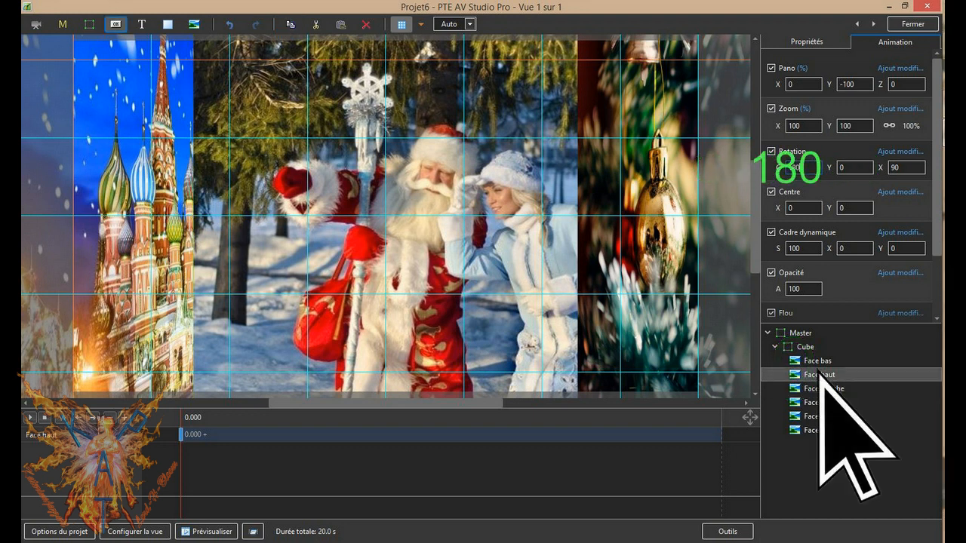
click(822, 362)
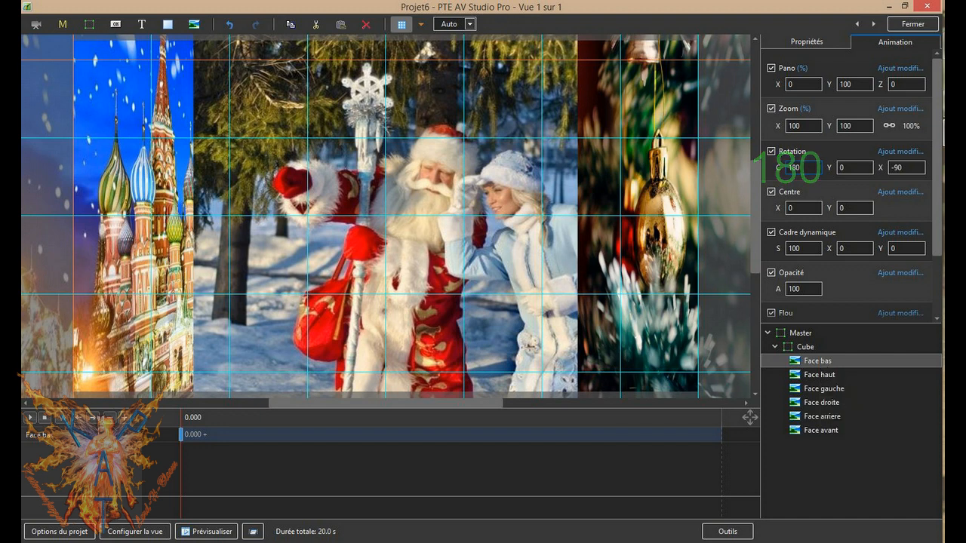
- Set the Ratio d'aspect of Face gauche, Face droite, Face arriere and Face avant to 2:1
click(806, 347)
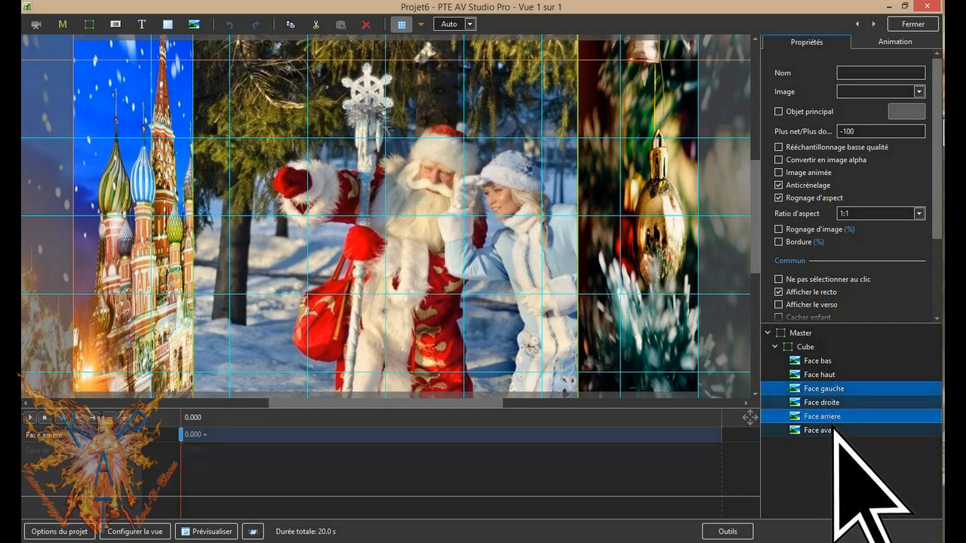
shift+click(834, 428)
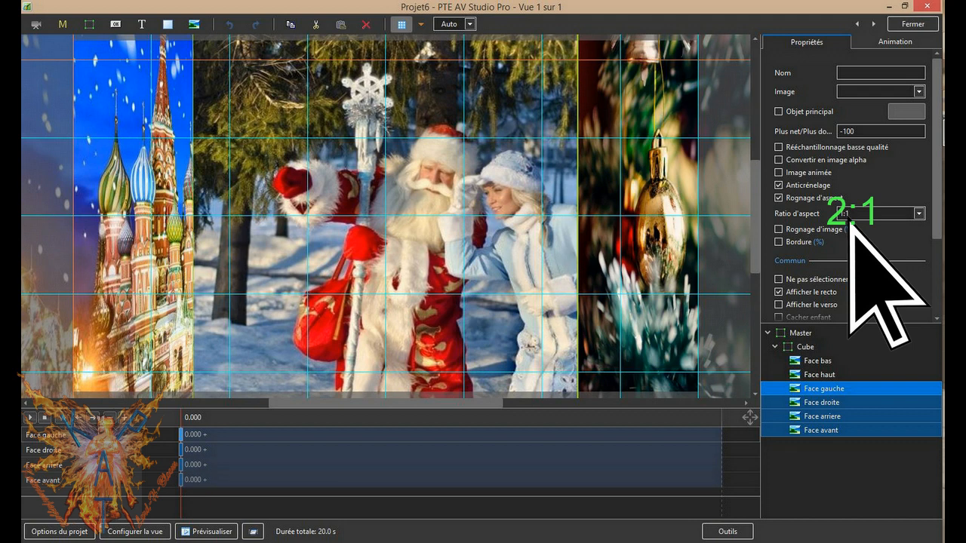
scroll(847, 216, down, 1)
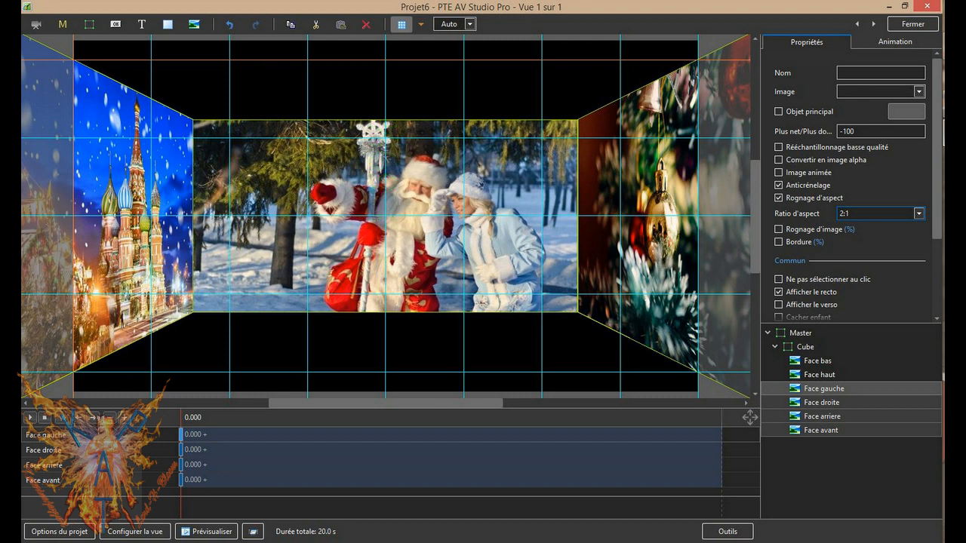
- Set the Y pano of Face bas to 50 and that of Face haut to -50
click(894, 47)
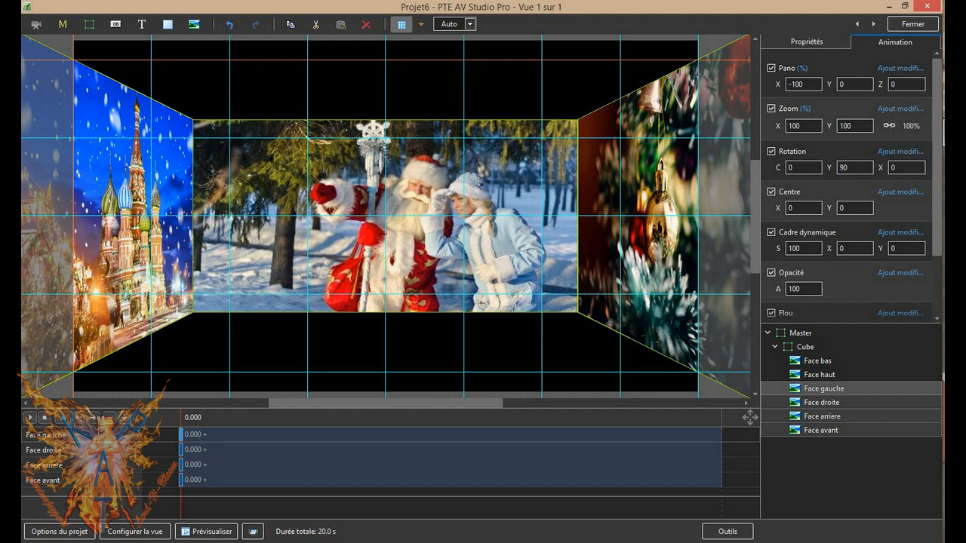
click(821, 361)
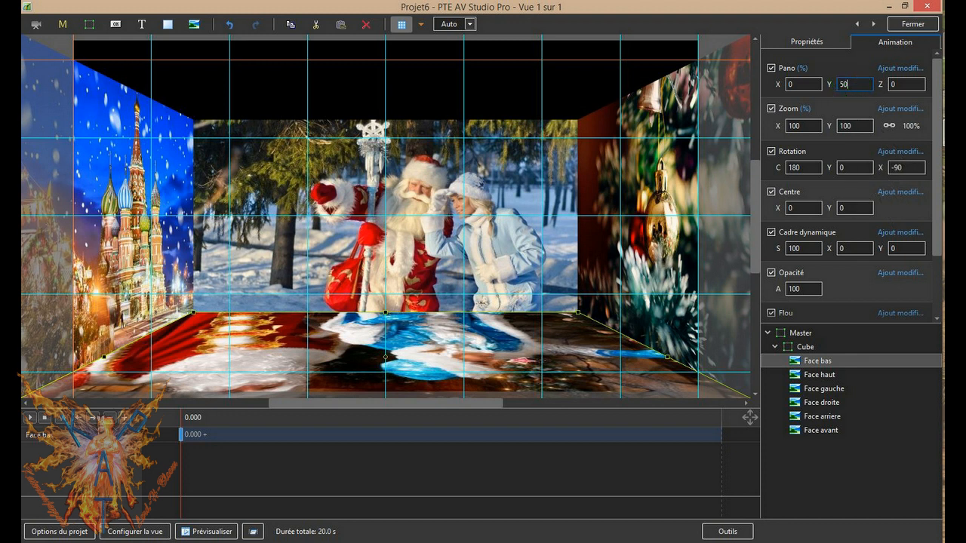
click(821, 374)
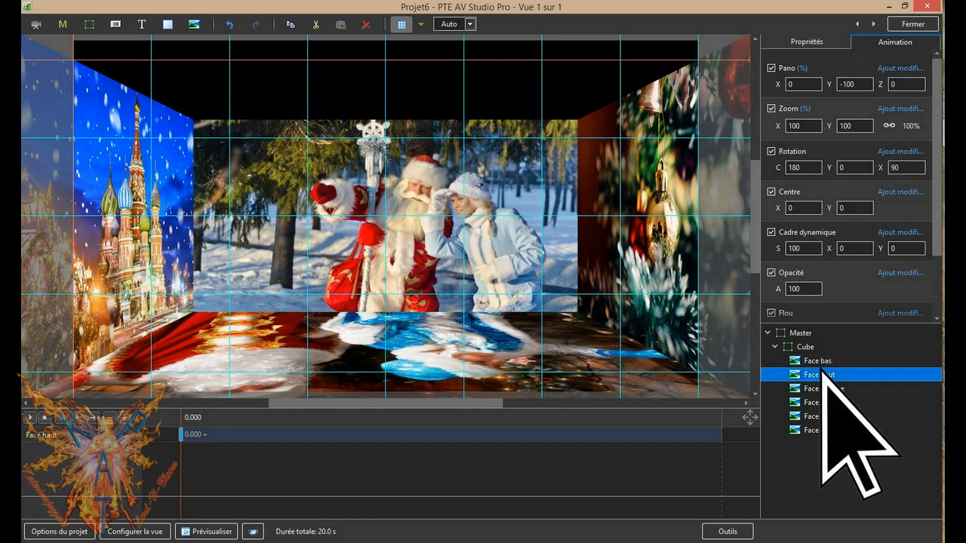
double_click(853, 86)
text(-50)
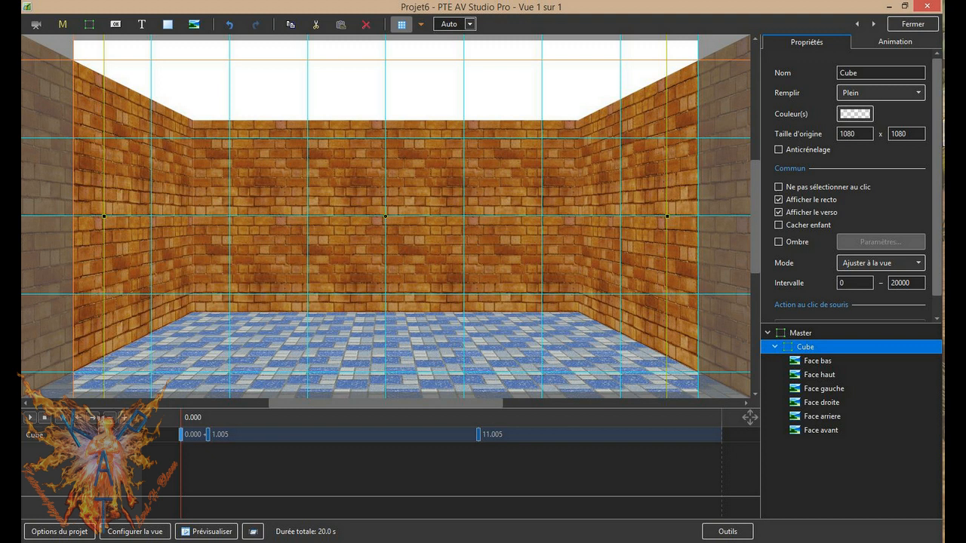
- Copy the Face arriere object and paste the copy inside the Cube frame
click(823, 415)
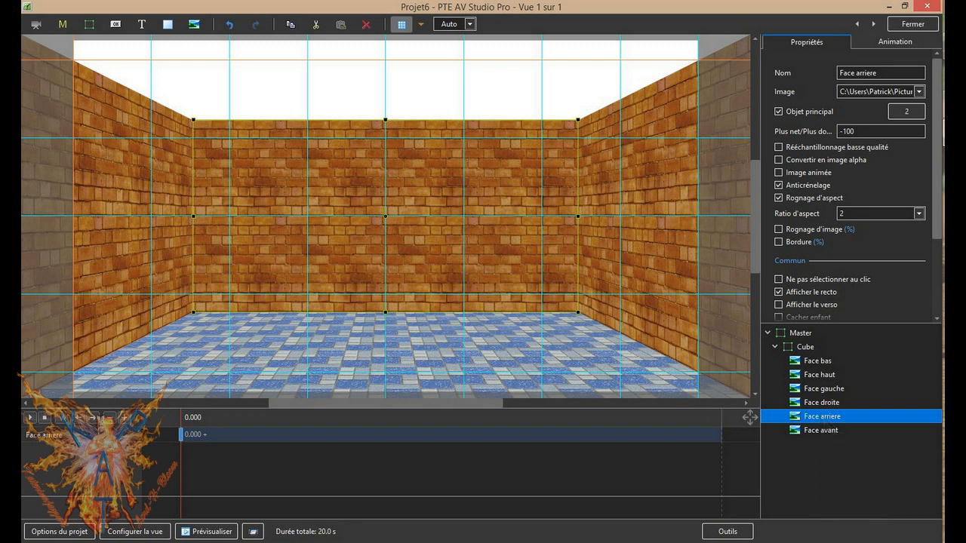
key(ctrl+c)
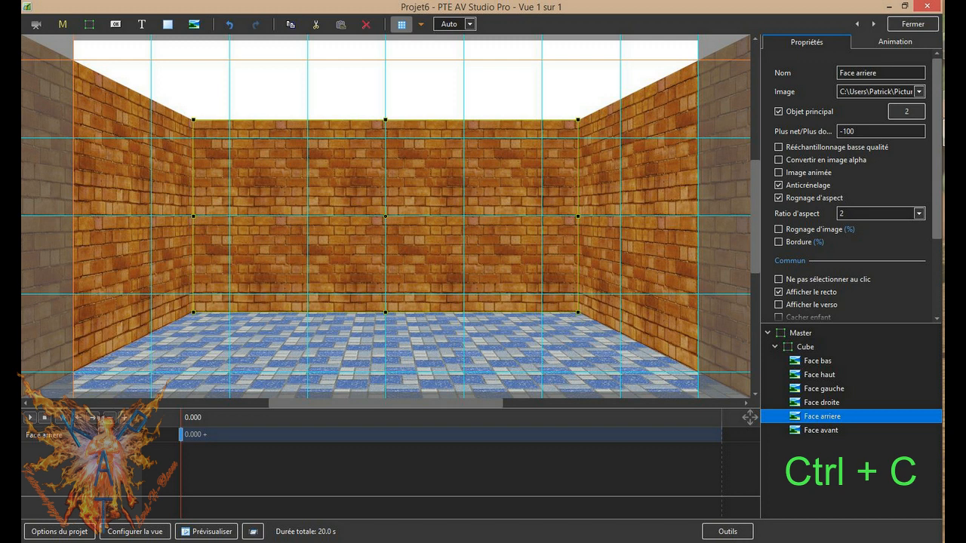
click(824, 347)
key(ctrl+v)
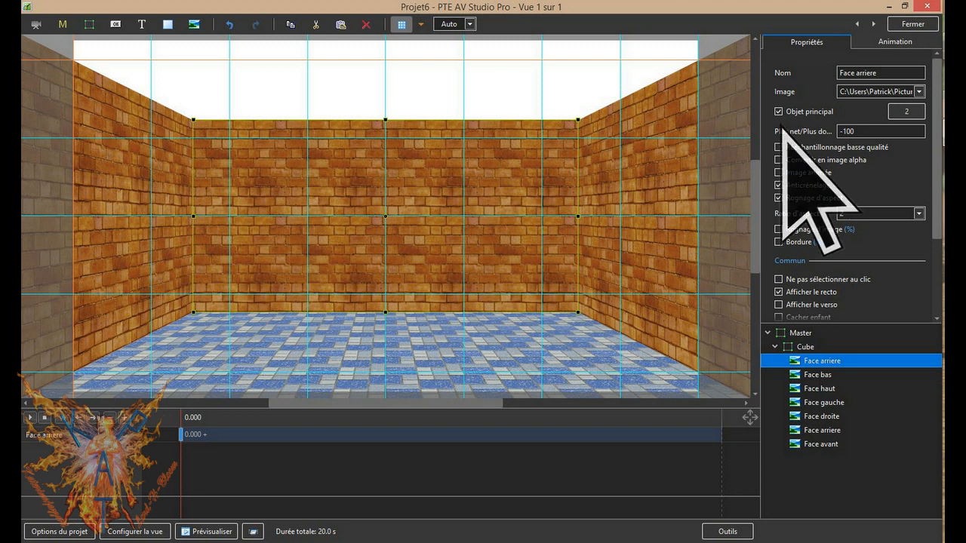
- Turn off Objet principal and Rognage d'aspect for the copied Face arriere and change its image to nna09.jpg
click(778, 112)
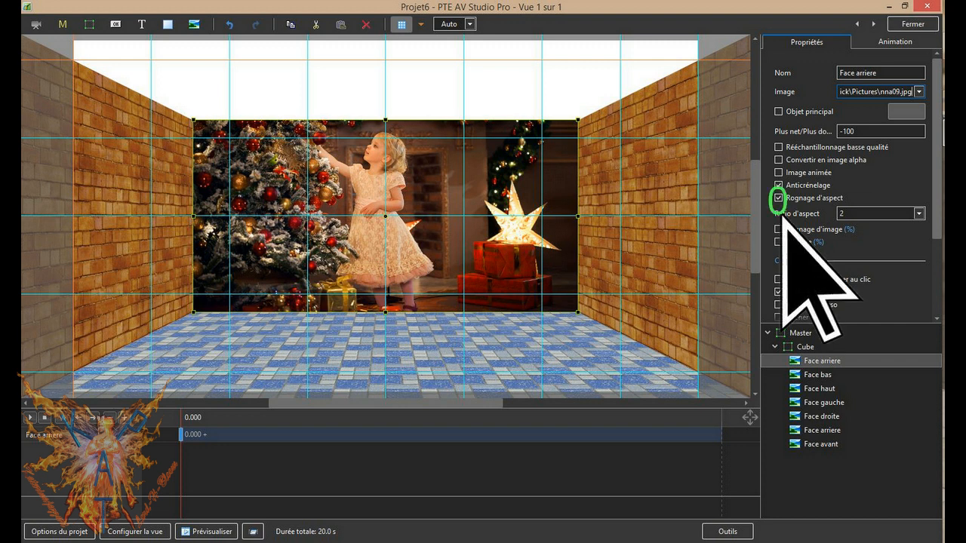
click(778, 198)
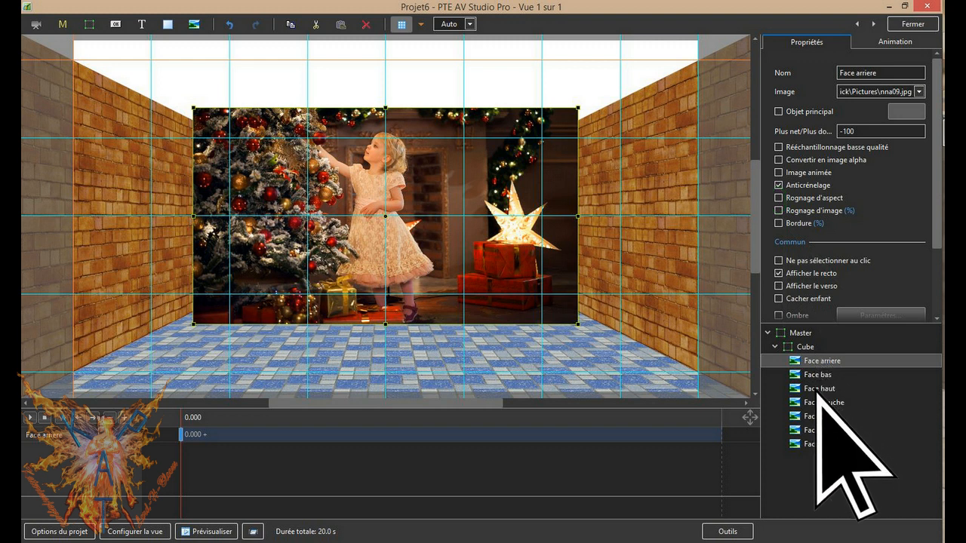
- Place the nna09.jpg copy directly above the original Face arriere in the object order and set its X and Y zoom to 33
drag(817, 401, 817, 413)
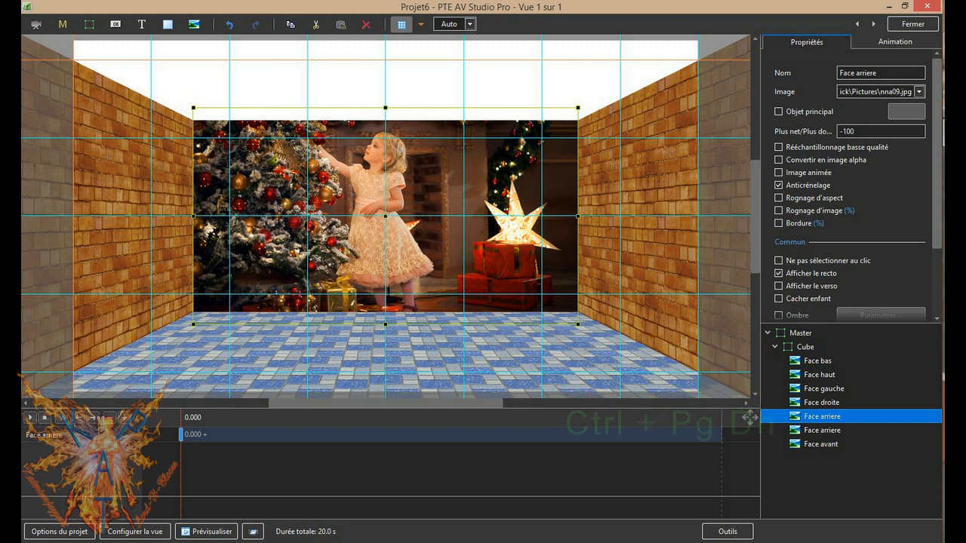
key(ctrl+Page_Up)
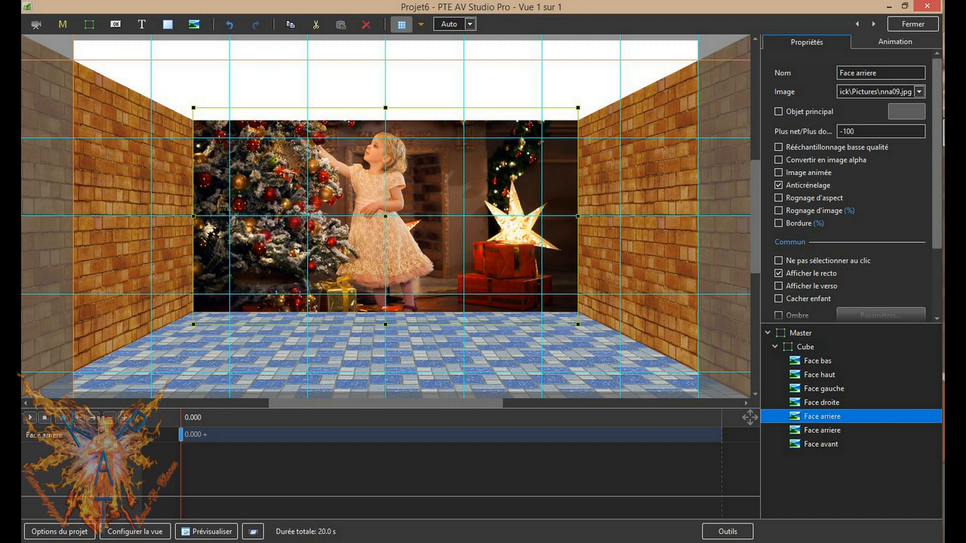
click(896, 44)
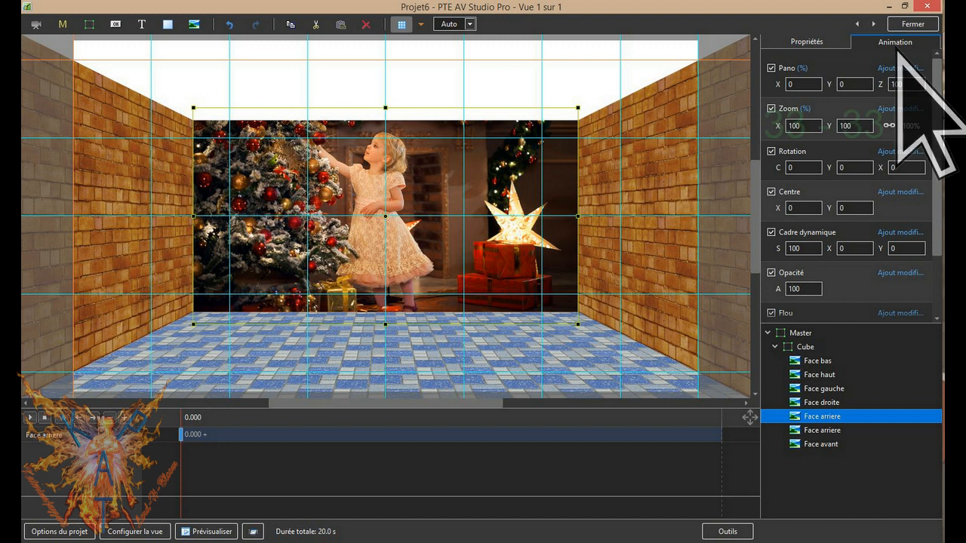
click(802, 125)
text(33)
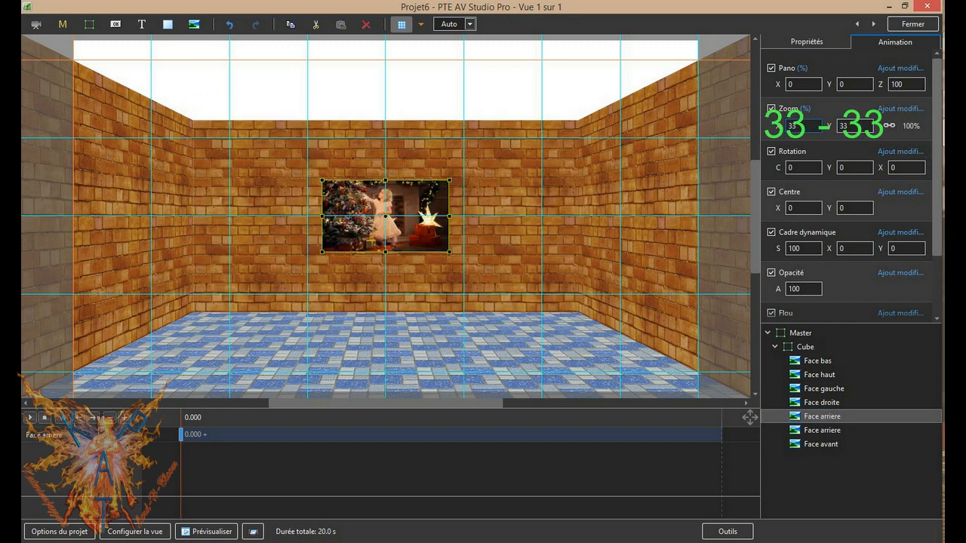
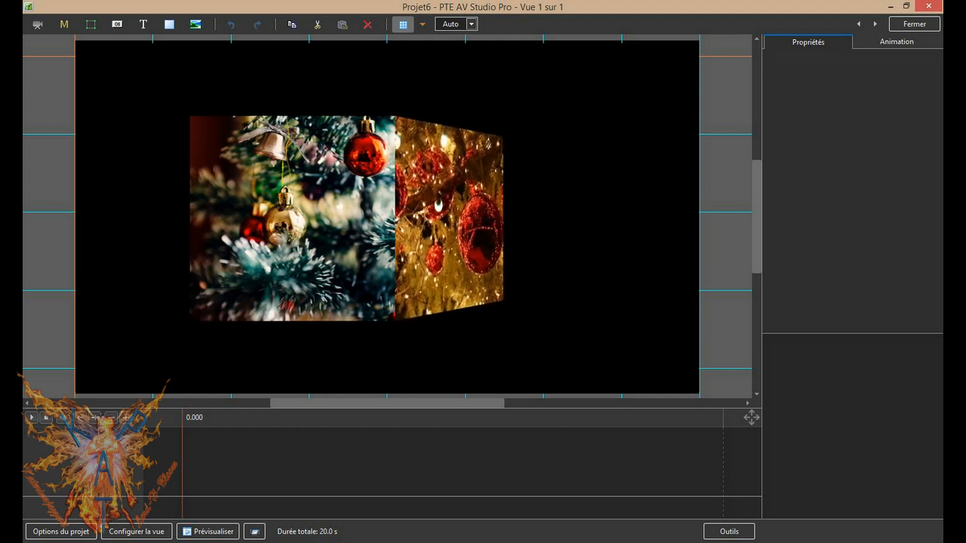
- Review the grid's colour, pixel spacing, magnetism and offset options
click(408, 30)
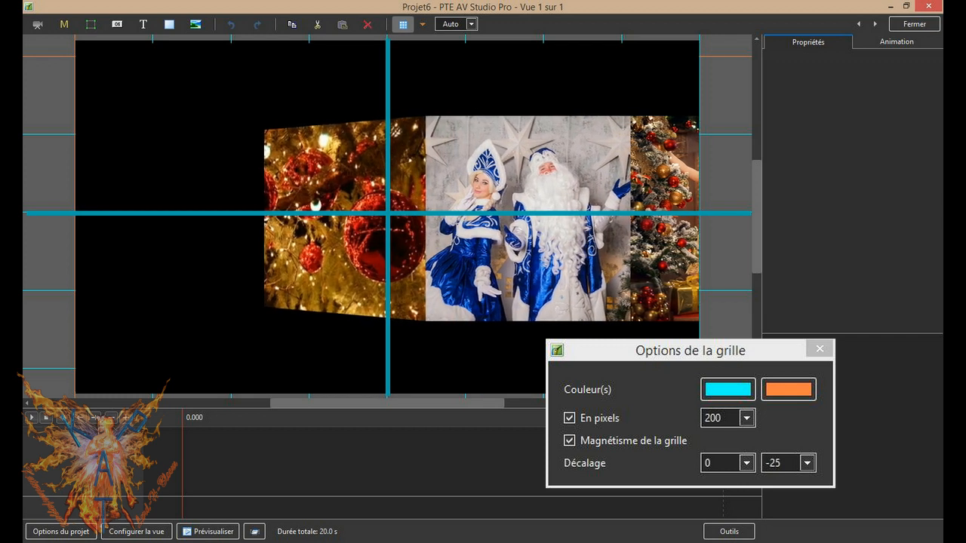
key(Escape)
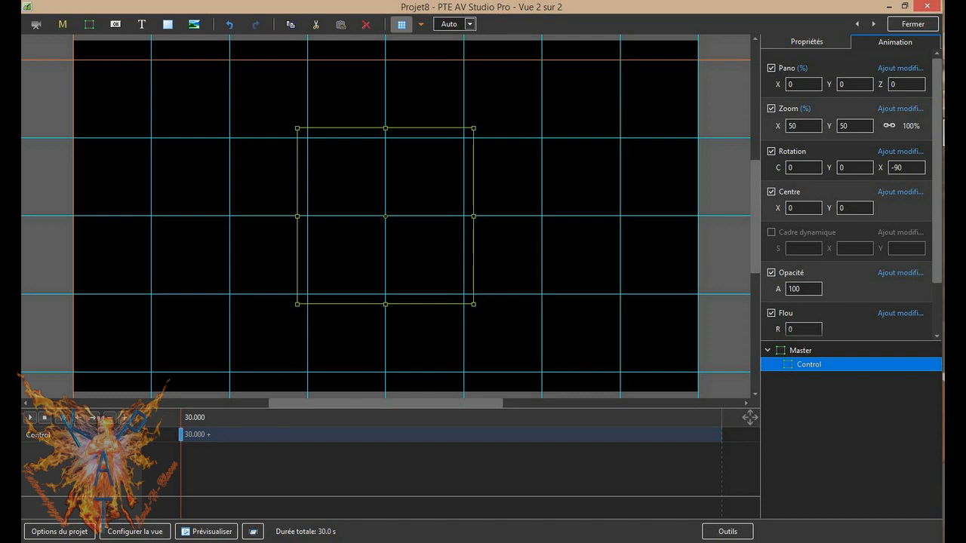
- Add the nna09 image inside the Control frame with a 1:1 aspect crop, turn off Afficher le verso and set its Z pano to -100
click(116, 24)
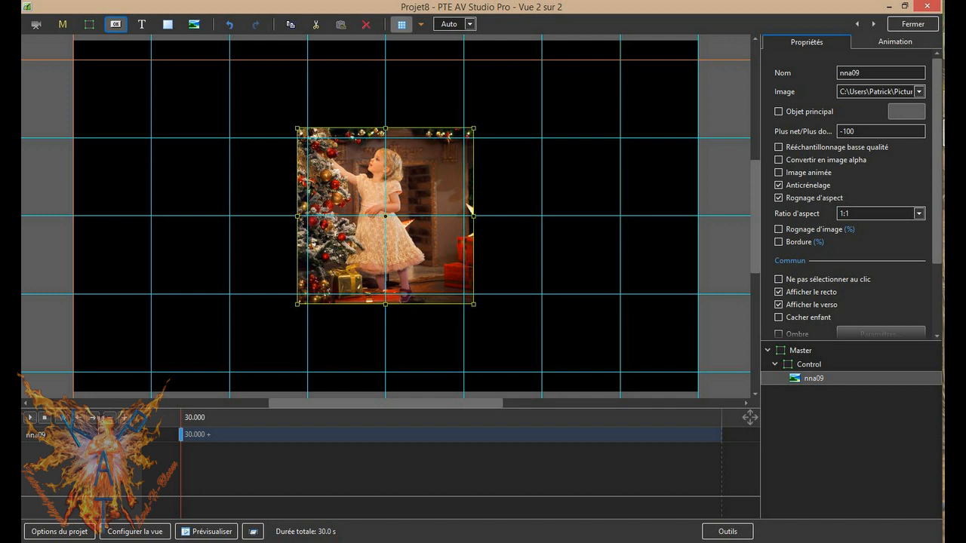
click(779, 305)
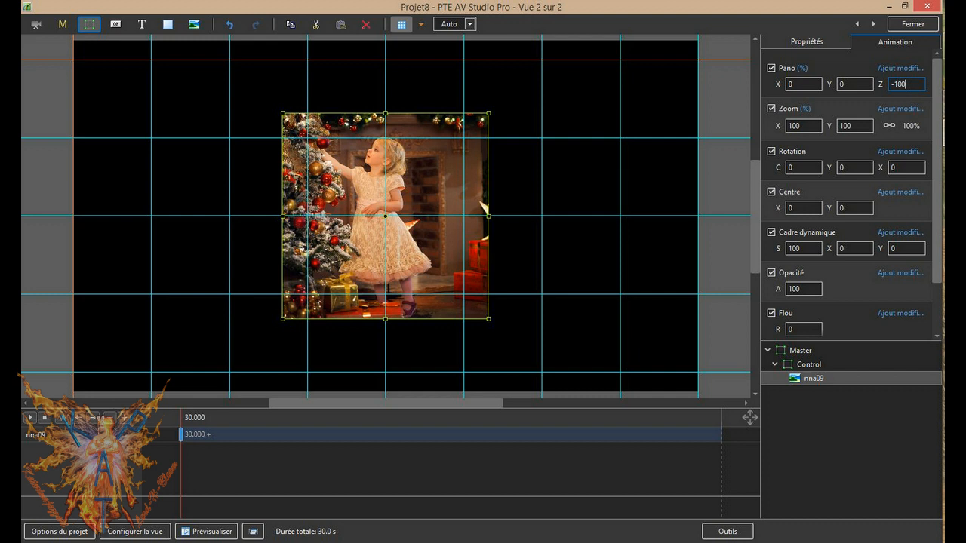
- Set the duration of the view containing the Control frame to 30 seconds
click(809, 365)
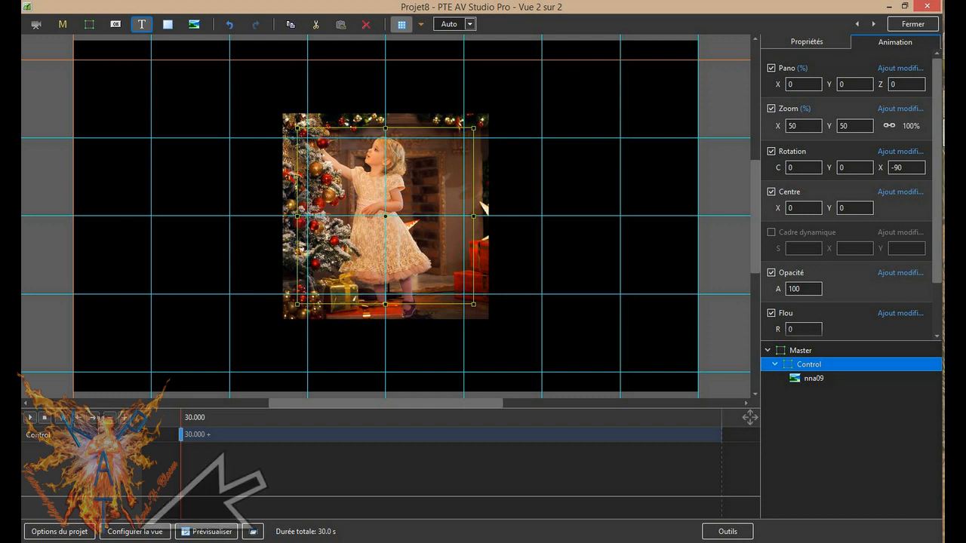
click(135, 531)
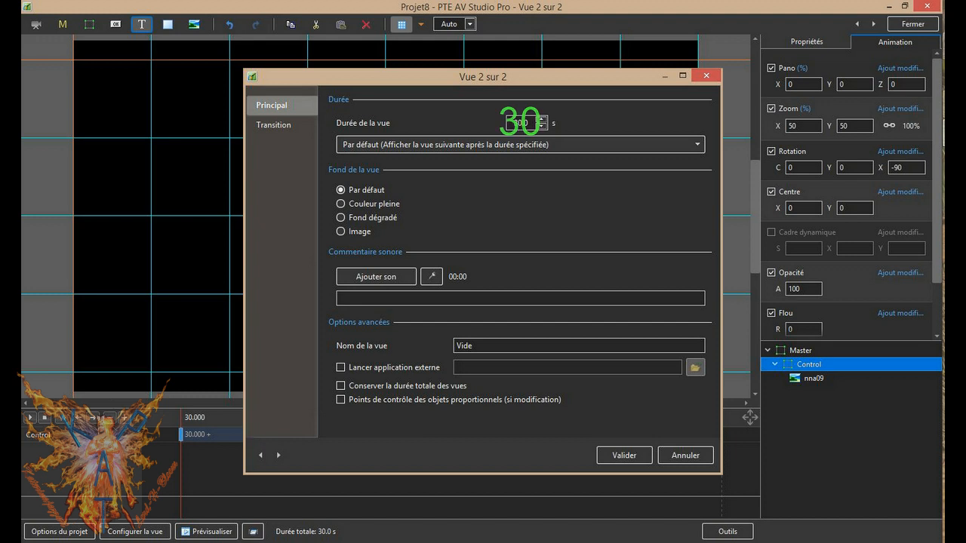
key(Return)
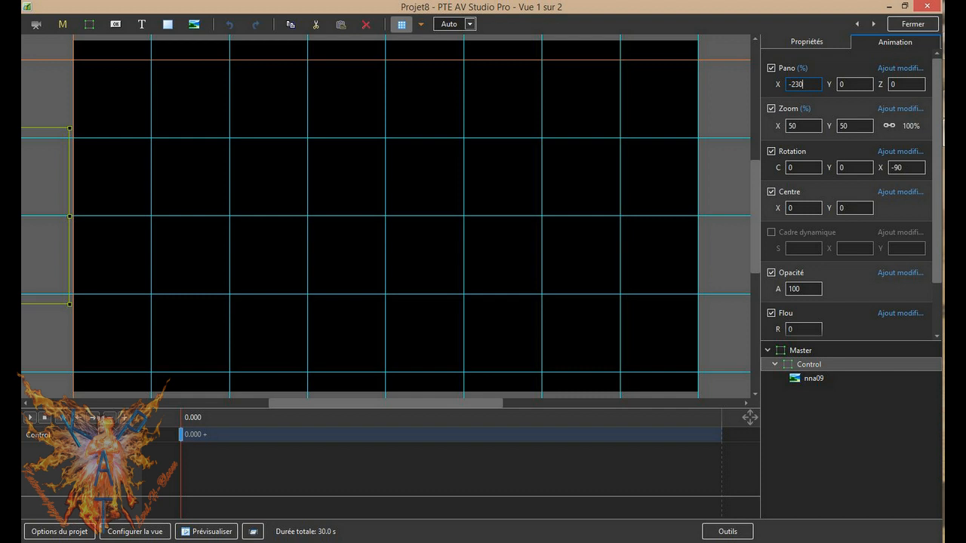
- Set the Control frame's X pano to -230 and add keyframes at about 1 and 6 seconds, the second with X pano 0
click(202, 453)
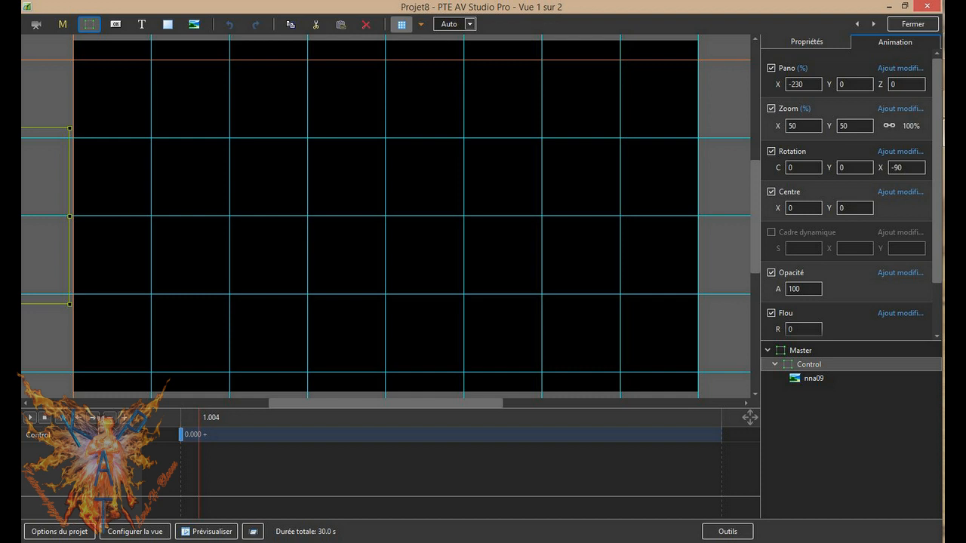
key(Insert)
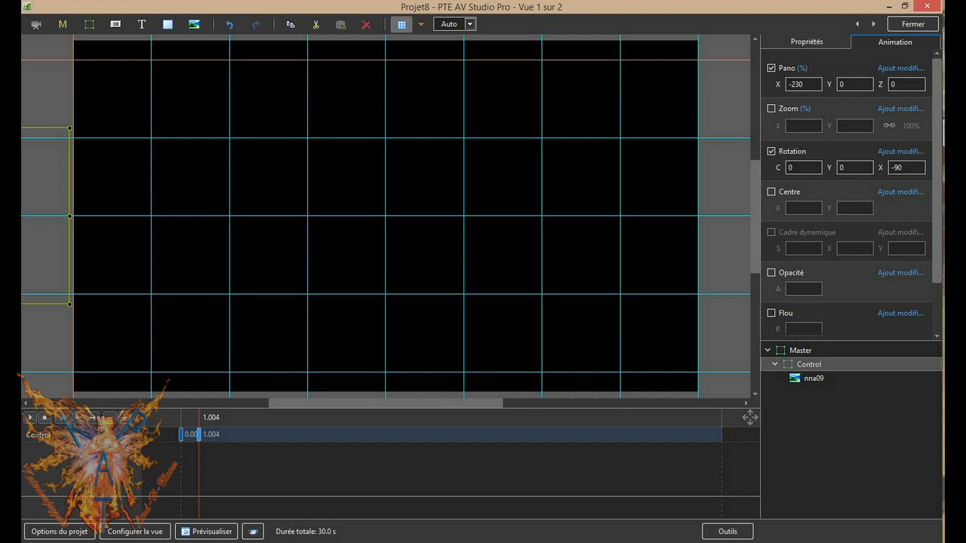
double_click(293, 456)
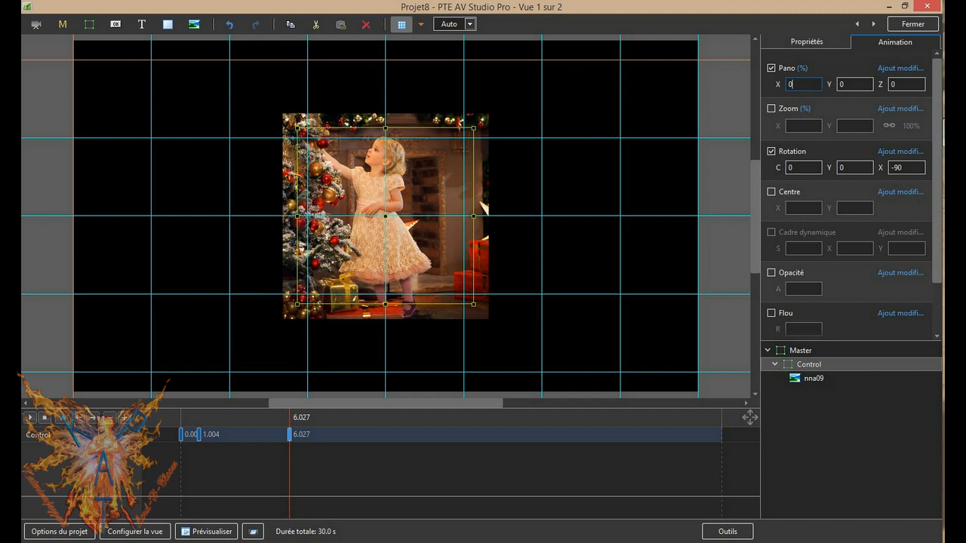
- Add Control frame keyframes at about 14 seconds with C rotation -360 and at about 29 seconds with X pano 500
double_click(436, 453)
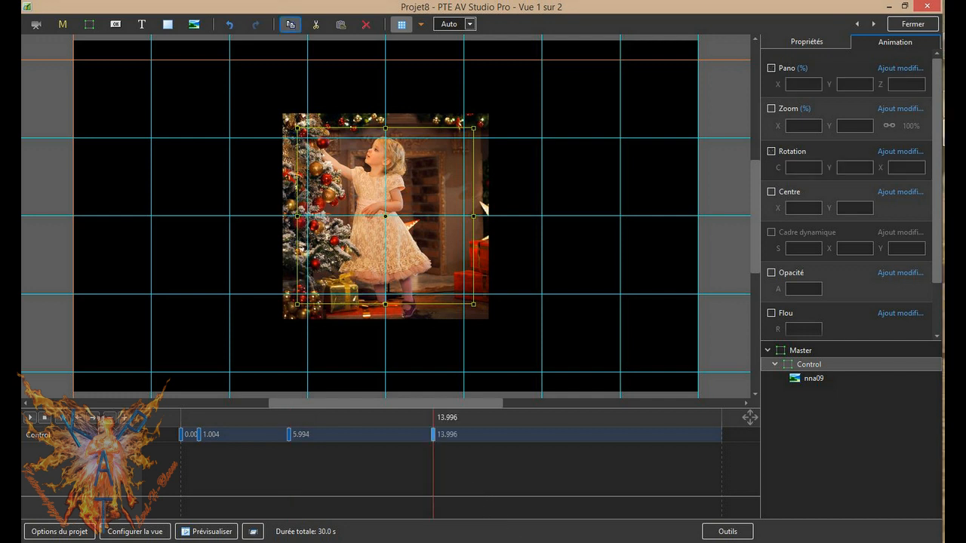
click(290, 24)
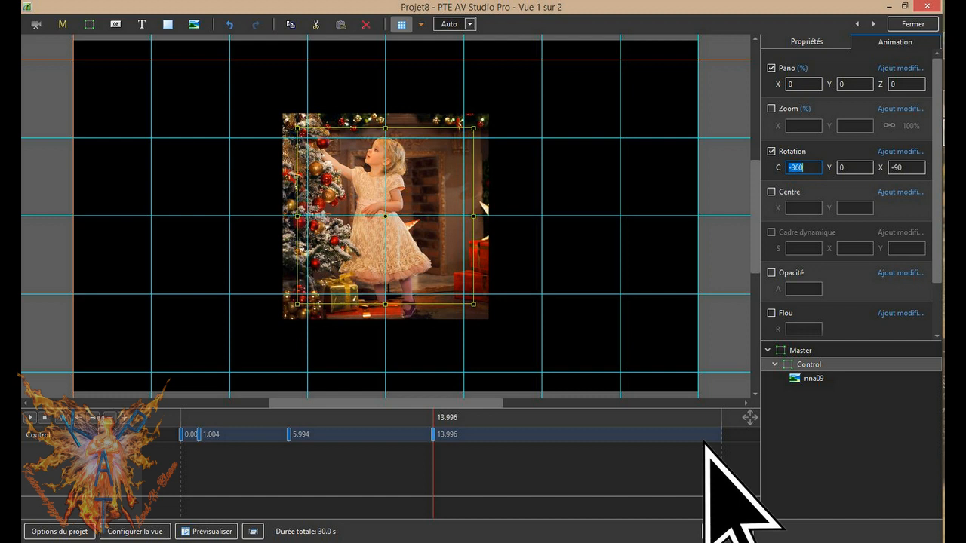
double_click(704, 442)
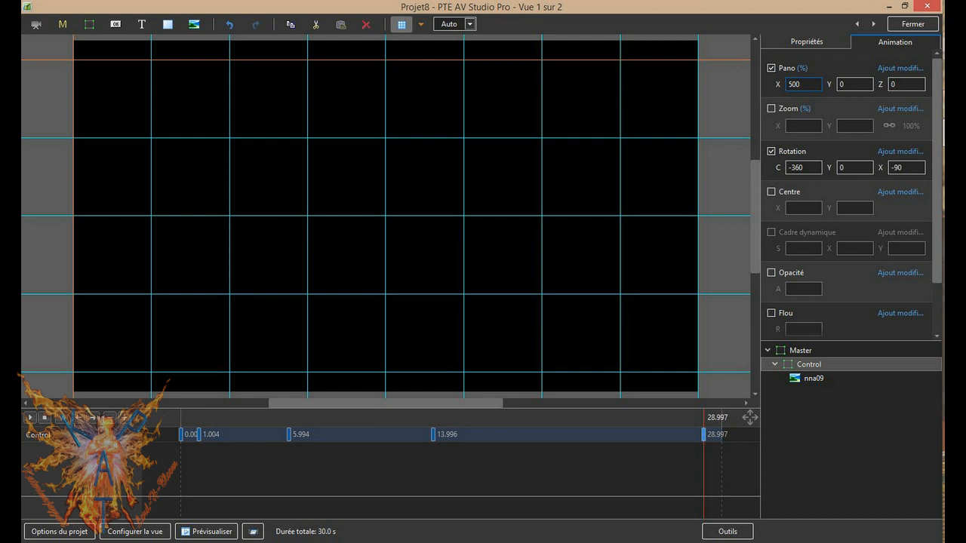
- Duplicate the nna09 image as its own child, swap the copy's picture to nna07 and set its Z pano to 0
click(809, 378)
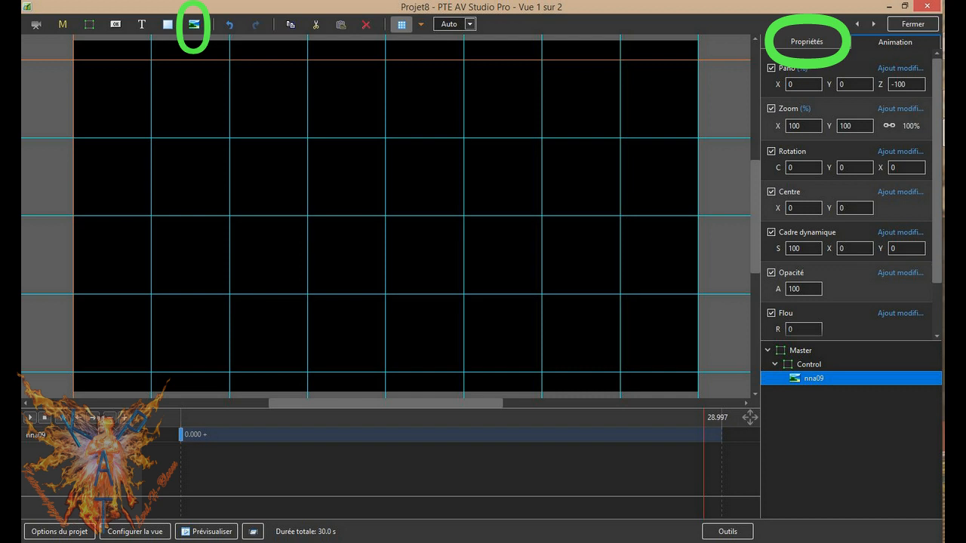
key(ctrl+c)
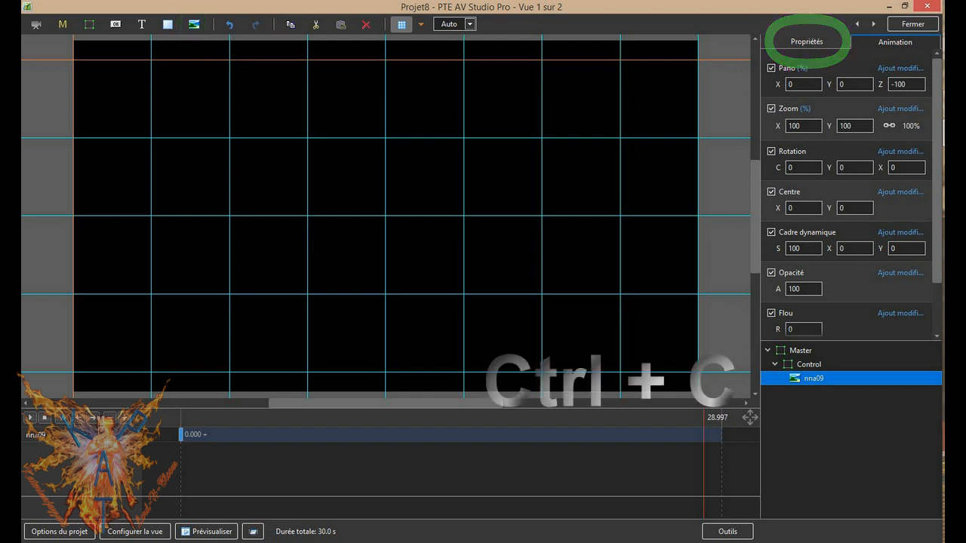
key(ctrl+v)
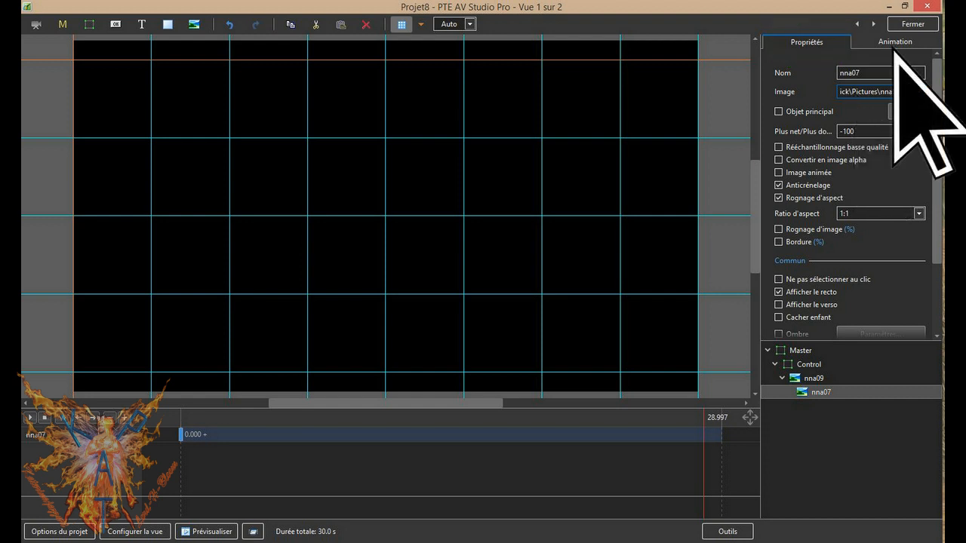
click(895, 41)
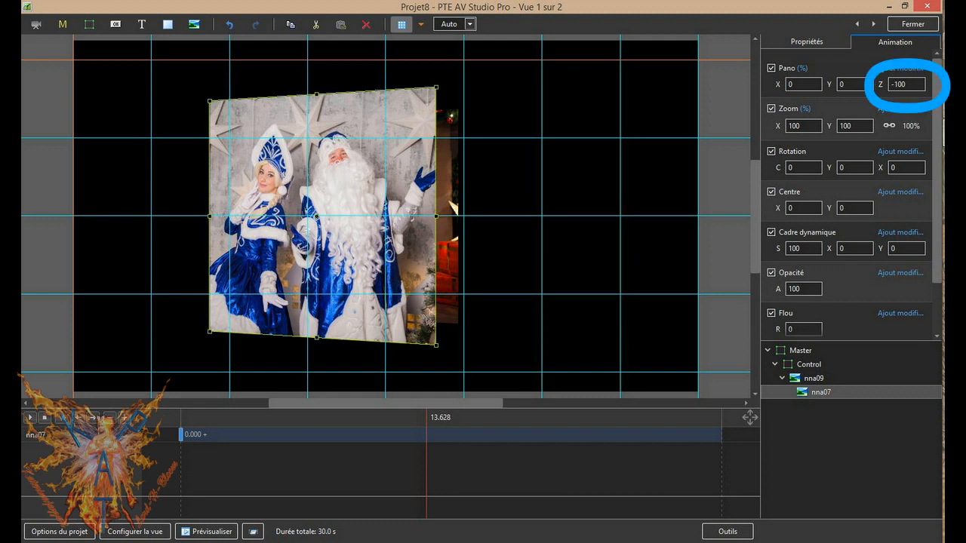
double_click(902, 84)
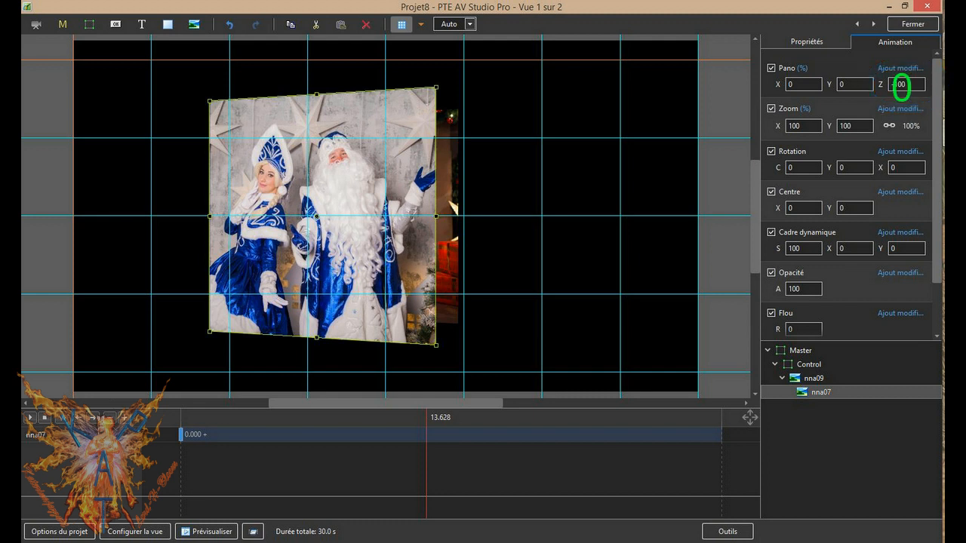
text(0)
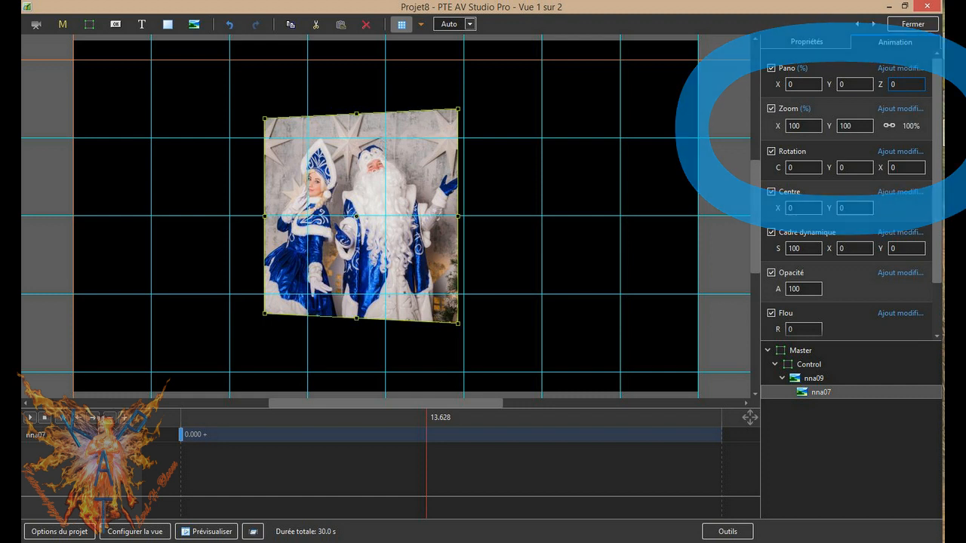
- Check the values of the parent objects, then set the nna07 image's Centre X to 100 and Pano X to -100
click(805, 351)
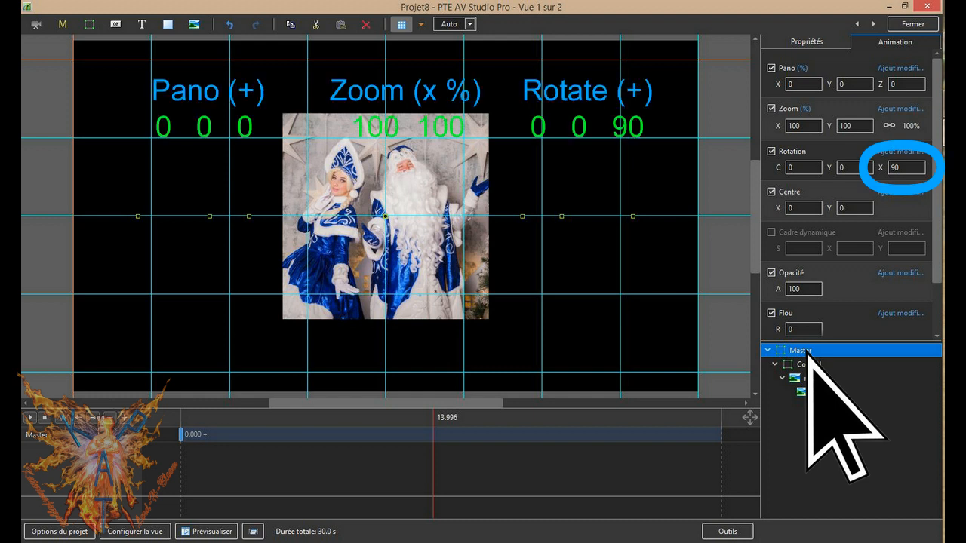
click(813, 363)
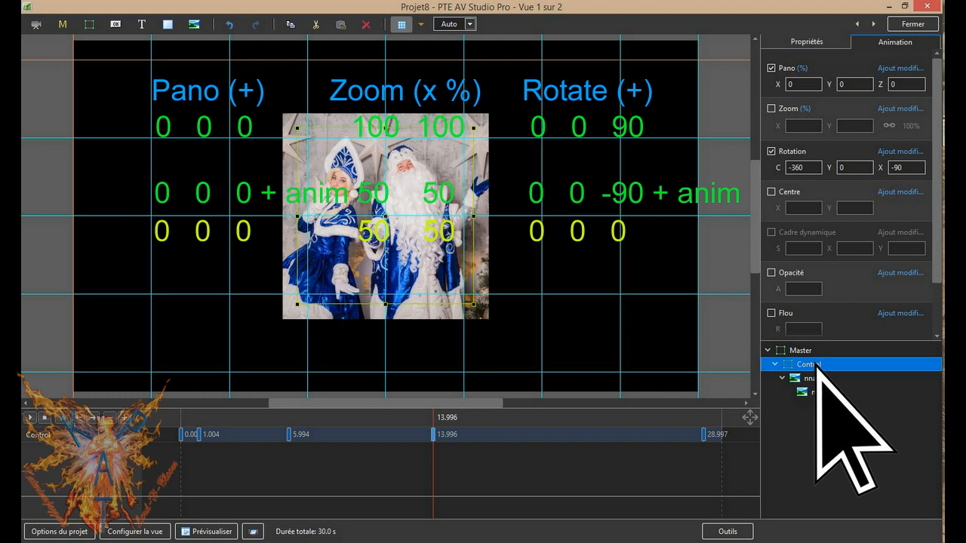
click(824, 378)
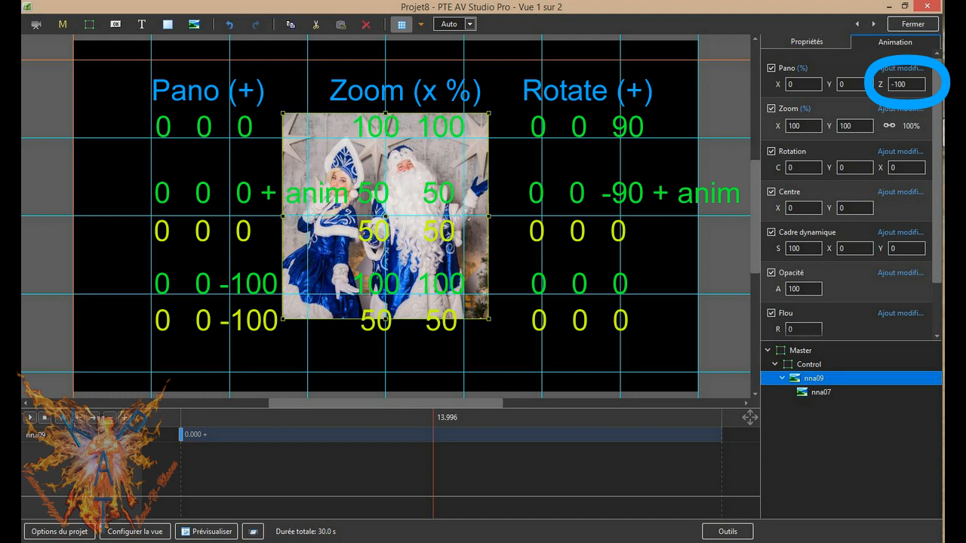
click(821, 392)
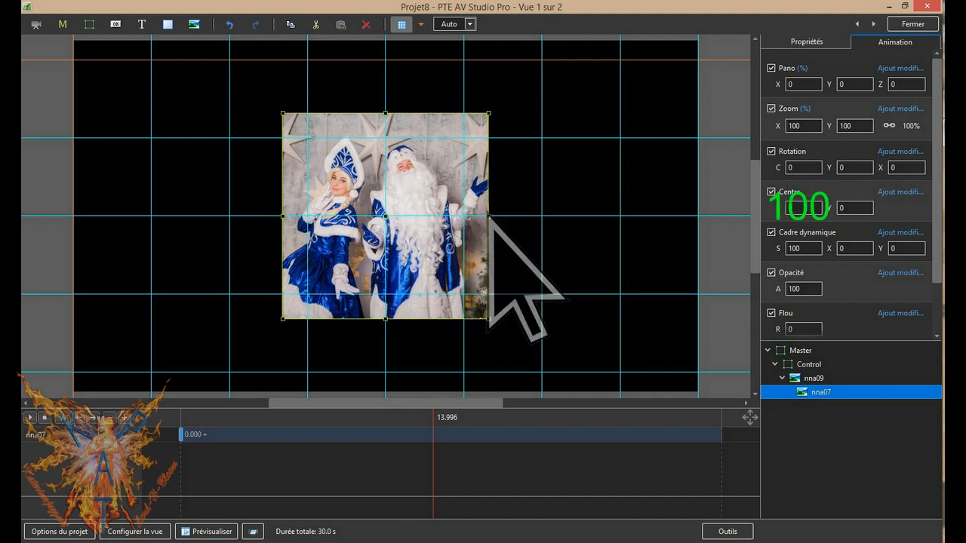
double_click(802, 208)
text(100)
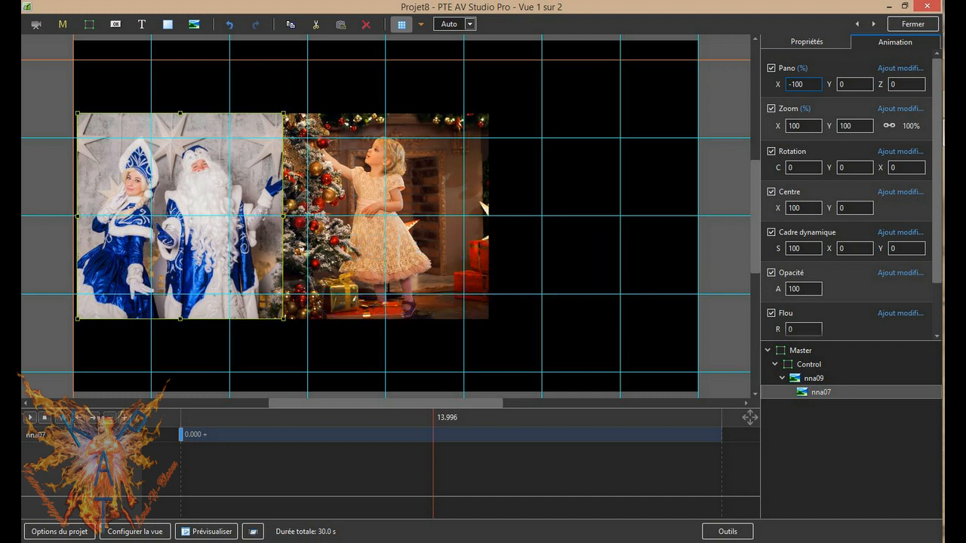
- Add nna07 rotation keyframes at about 6 seconds with all angles 0 and at about 8 seconds with Y rotation -90
double_click(290, 446)
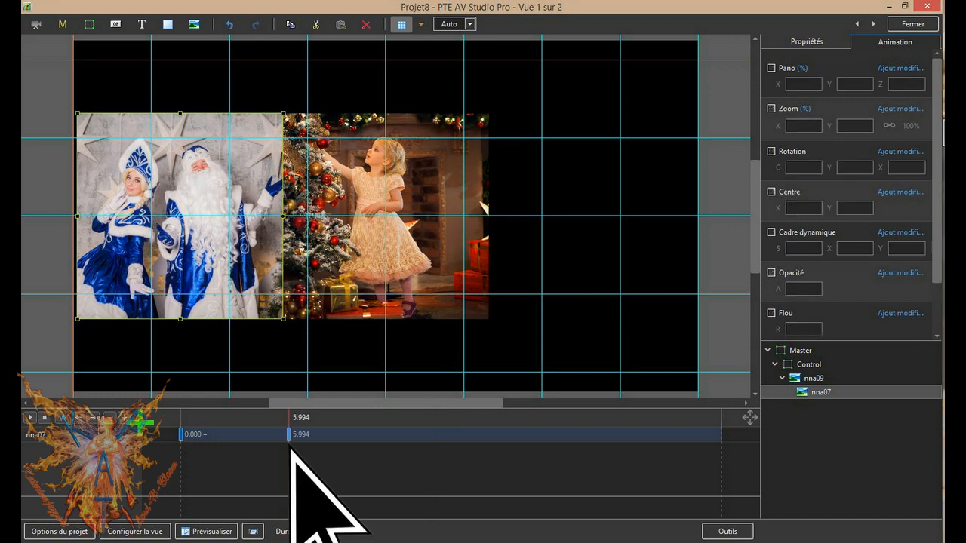
click(771, 151)
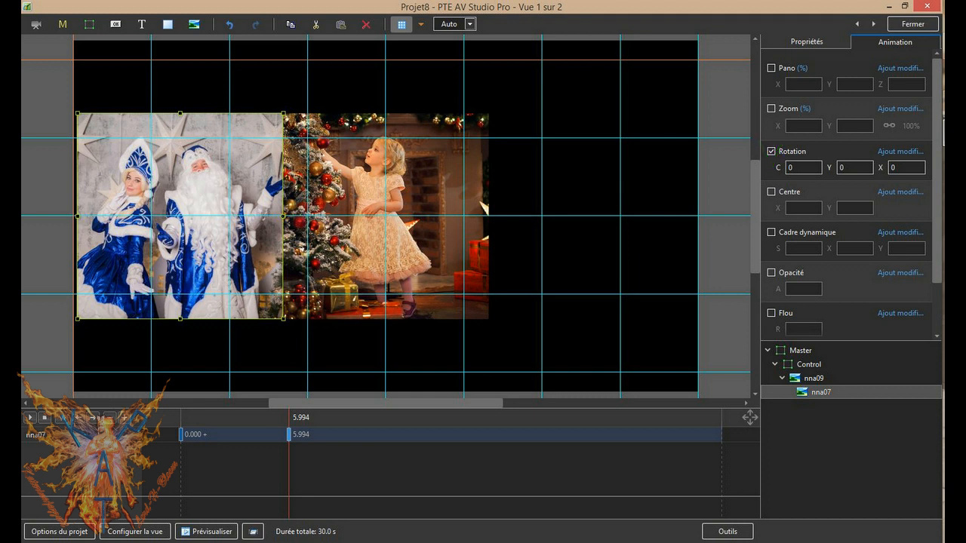
click(326, 437)
click(125, 417)
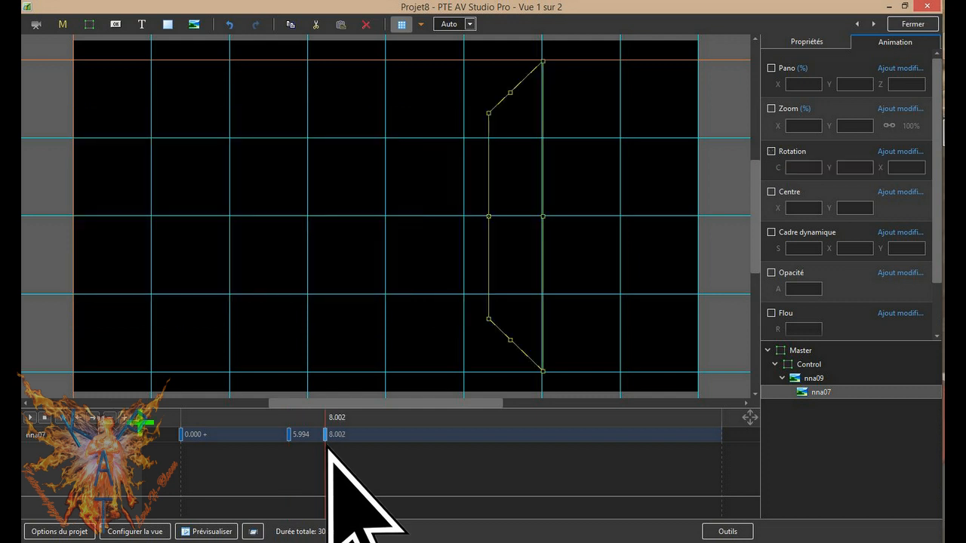
click(771, 152)
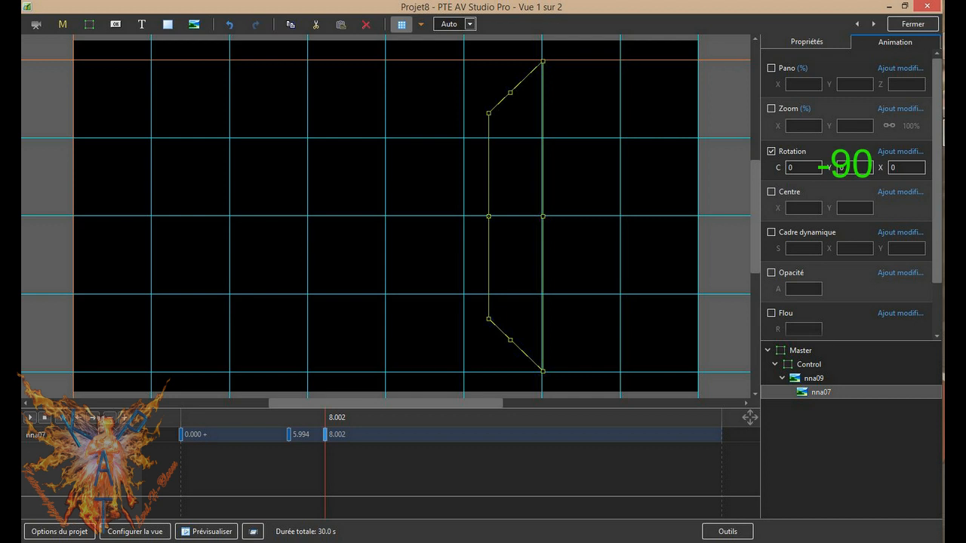
text(-90)
key(Return)
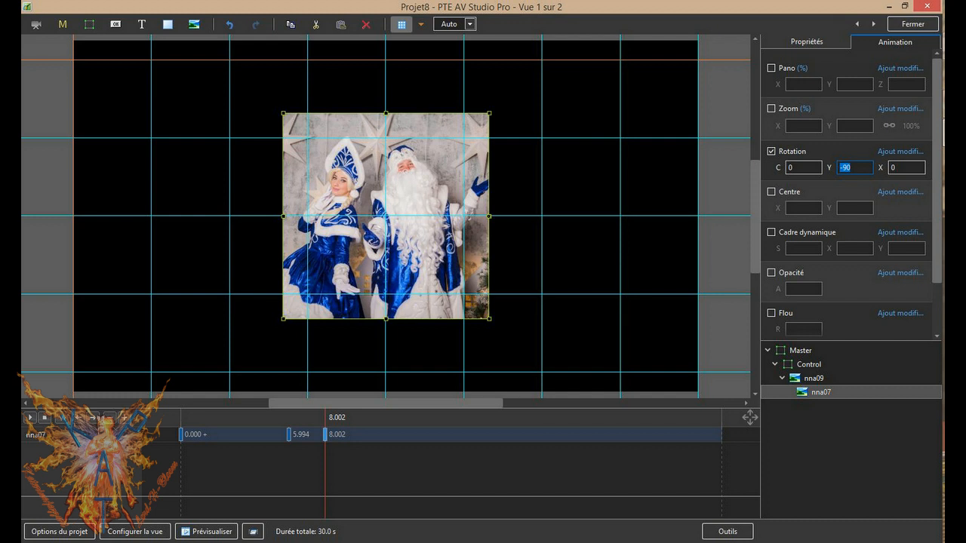
- Add nna07 rotation keyframes at about 14 seconds with Y -90 and at about 17 seconds with Y 0
double_click(435, 445)
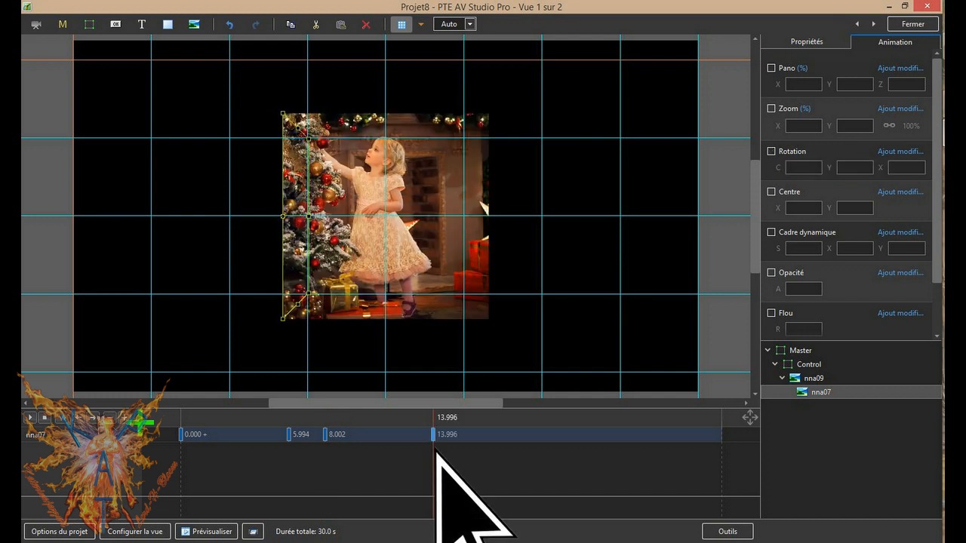
click(772, 151)
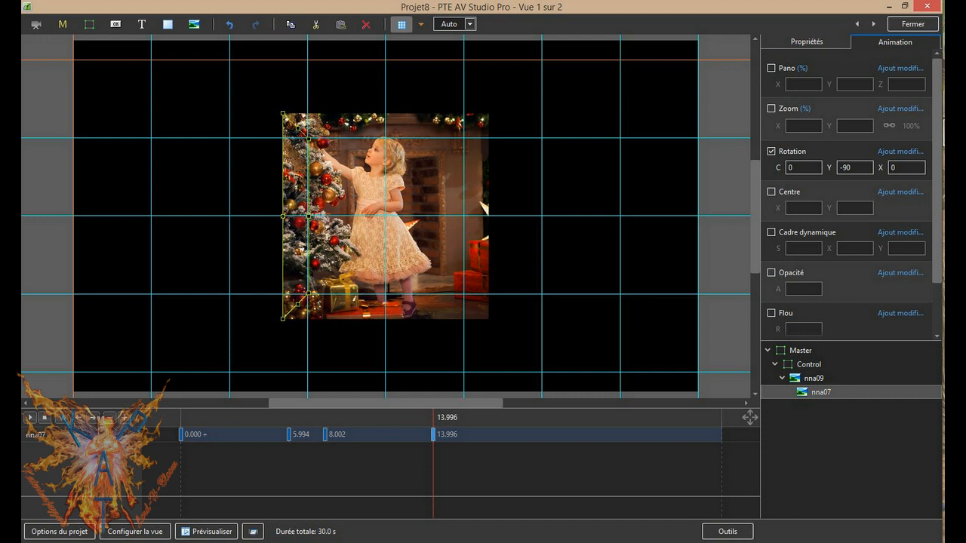
click(472, 450)
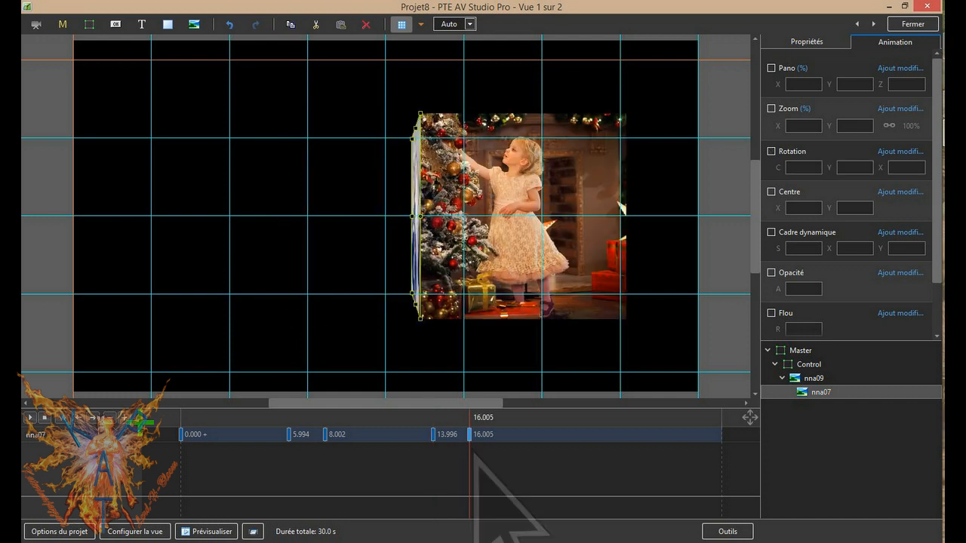
click(771, 152)
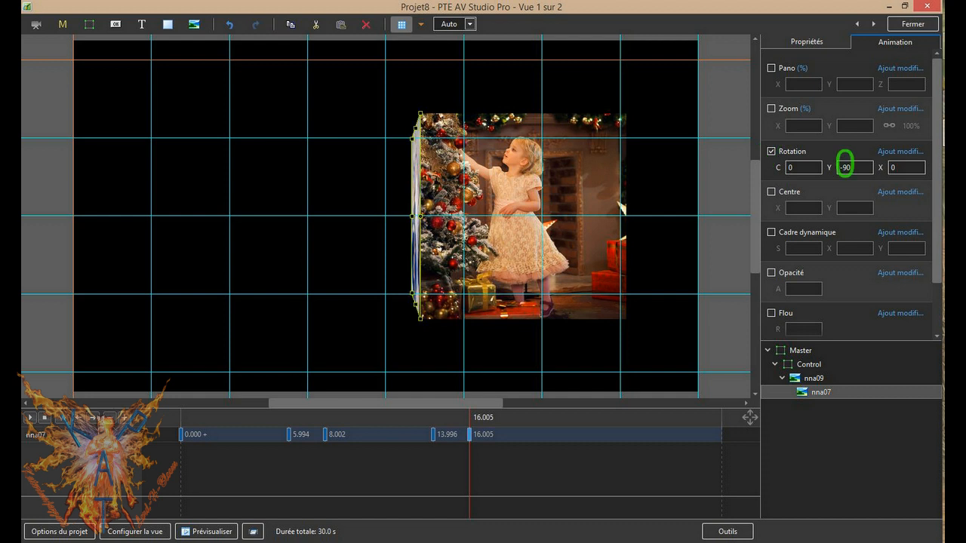
text(0)
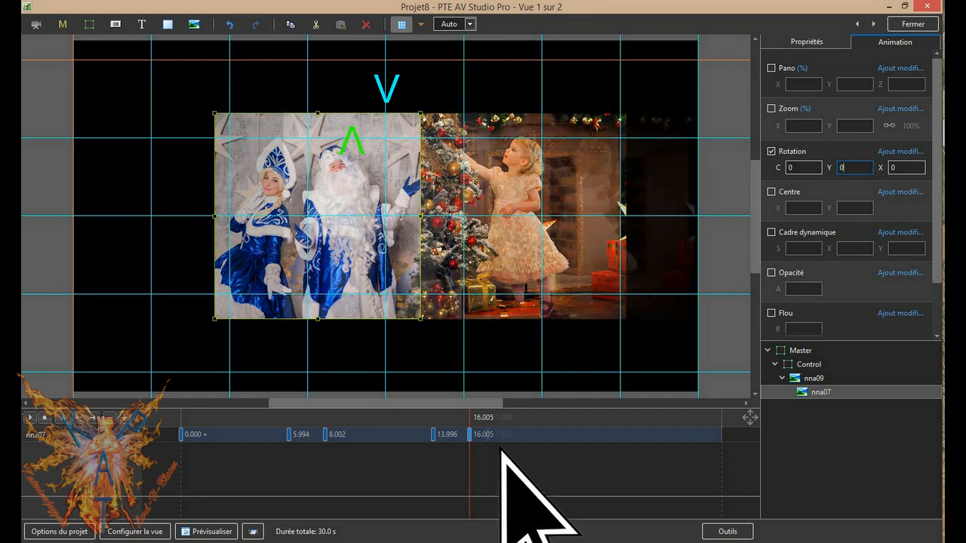
click(494, 449)
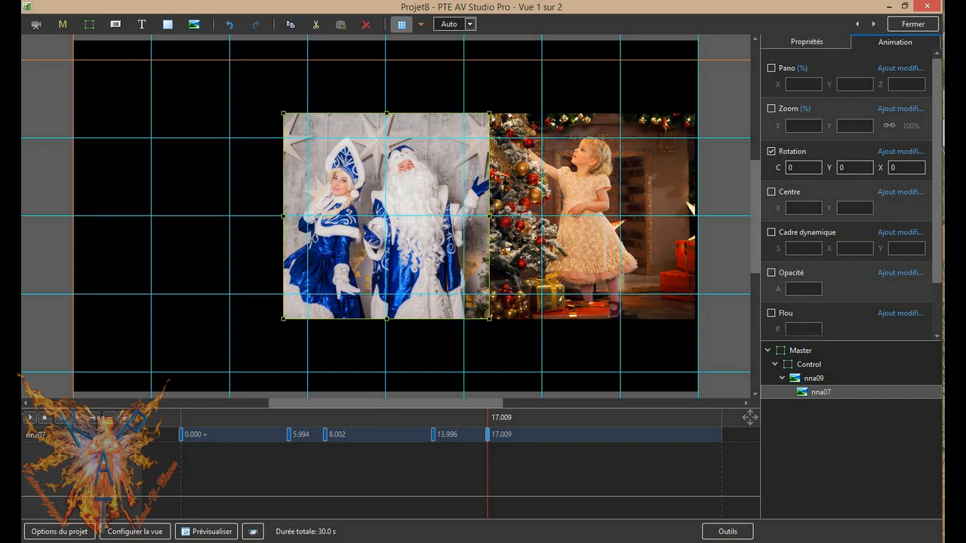
- Duplicate nna07 as its own child, swap the copy's picture to nna12 and set its starting Pano X to -200
click(828, 396)
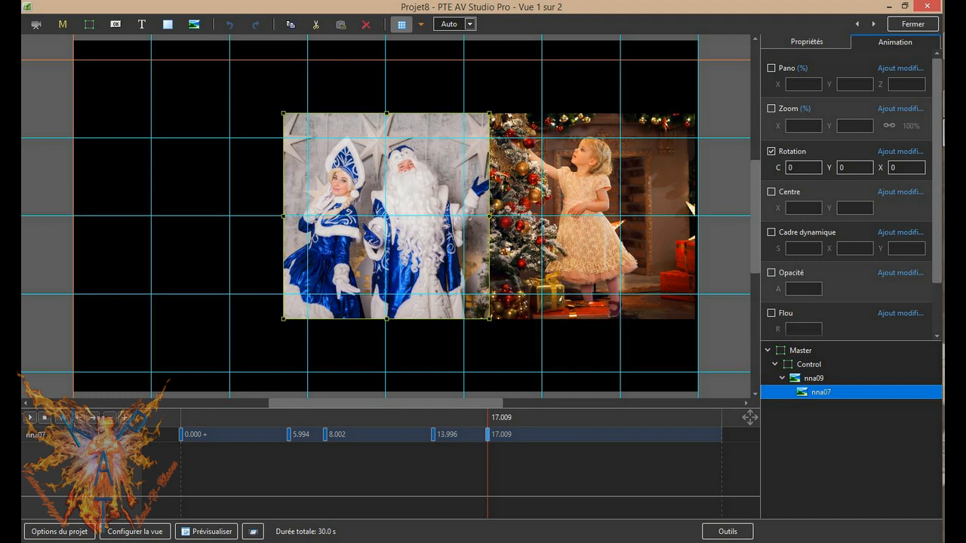
key(ctrl+c)
key(ctrl+v)
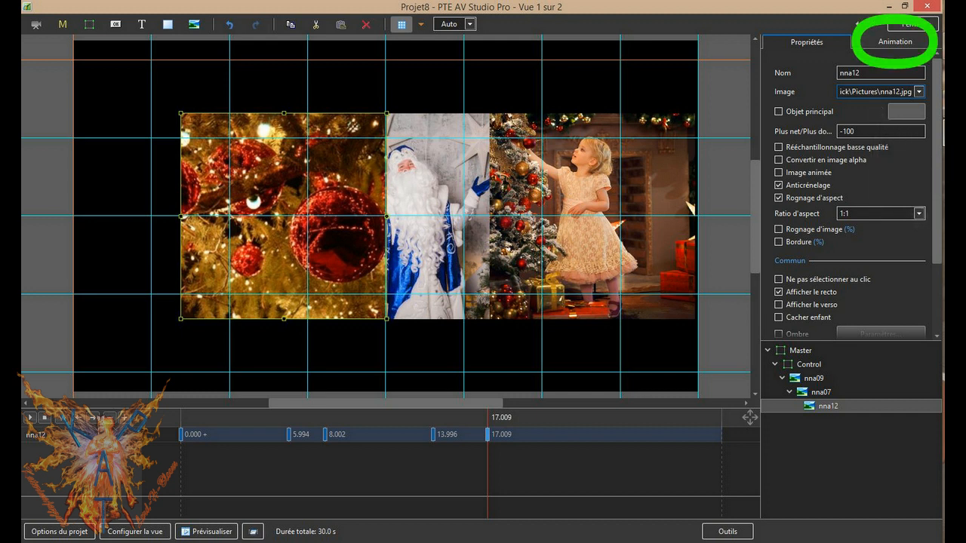
click(896, 42)
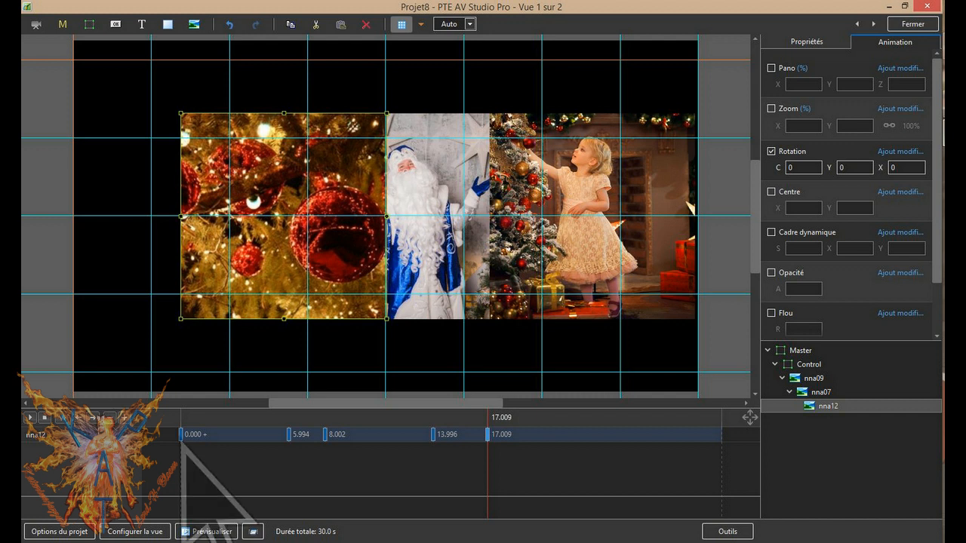
click(182, 436)
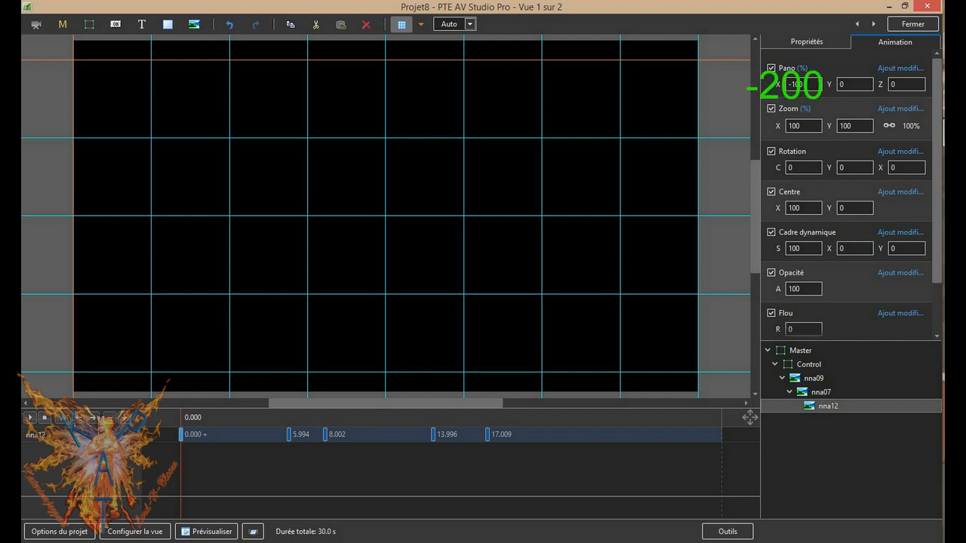
text(-200)
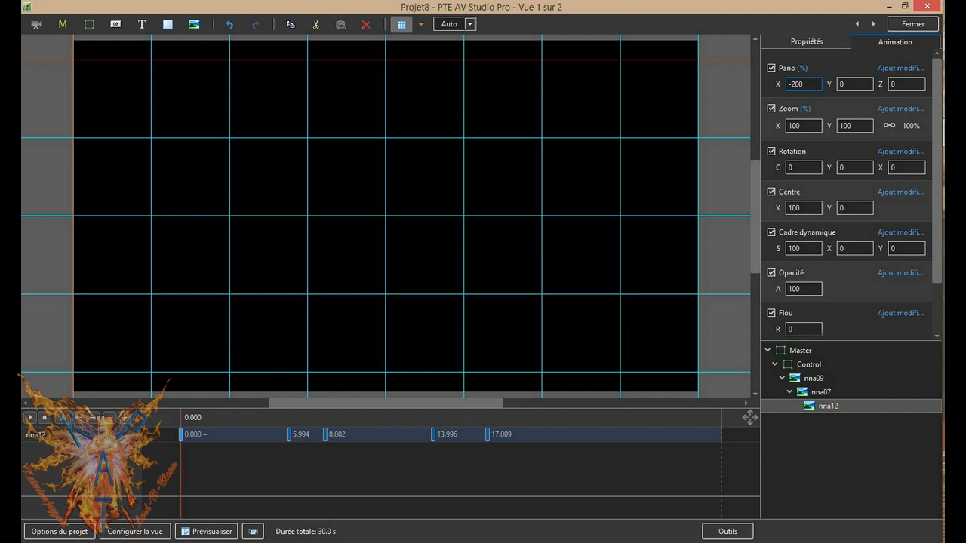
- Shift nna12's four rotation keyframes to about 8, 10, 17 and 20 seconds
click(326, 435)
drag(333, 442, 360, 443)
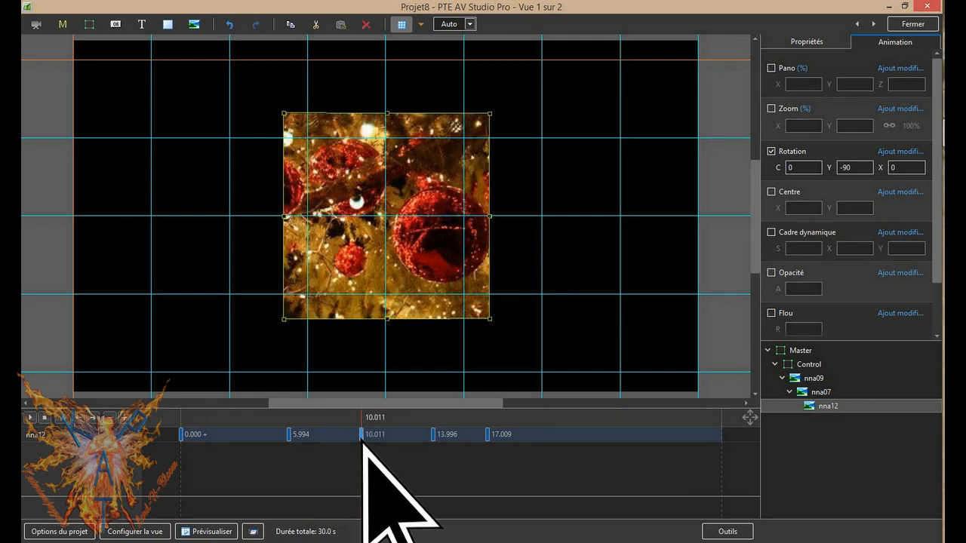
click(289, 438)
drag(289, 445, 326, 447)
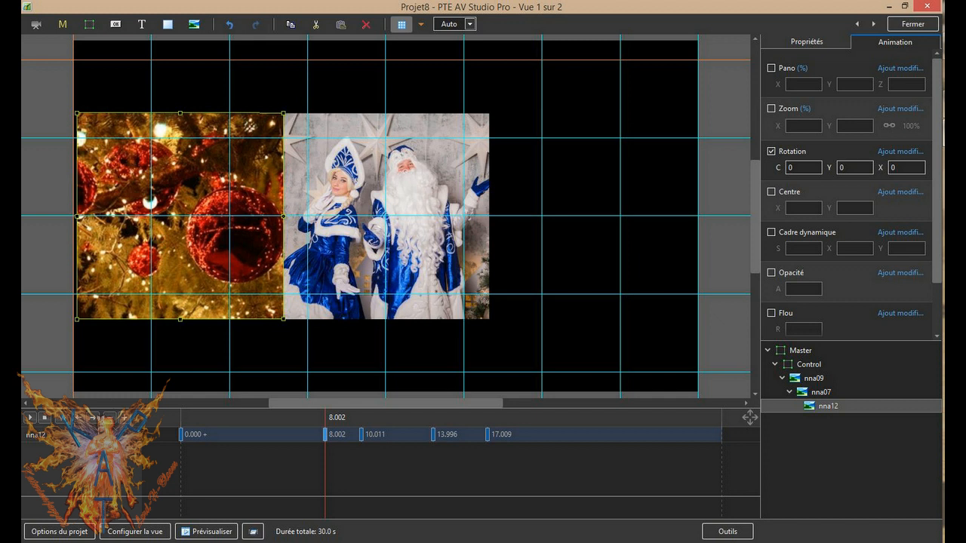
click(489, 438)
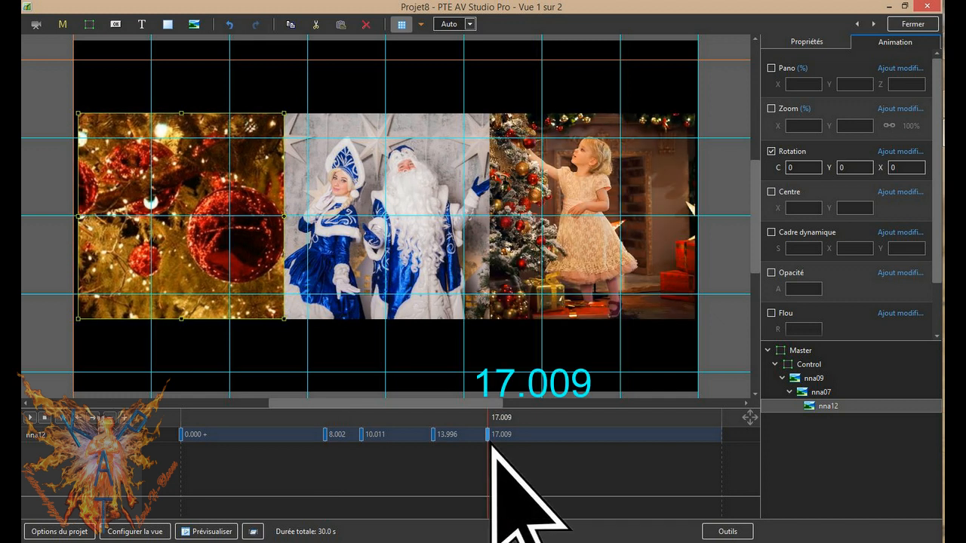
drag(491, 445, 533, 448)
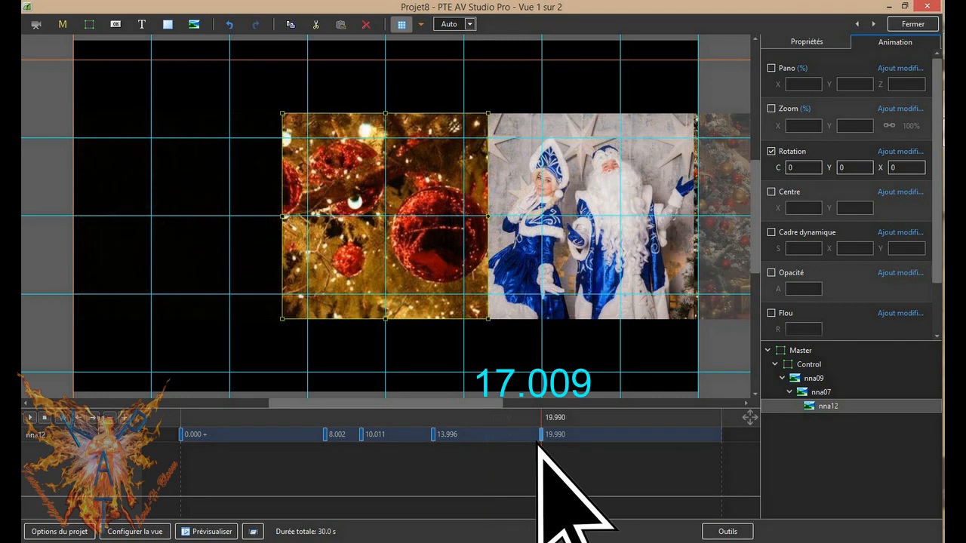
click(437, 451)
drag(438, 450, 464, 447)
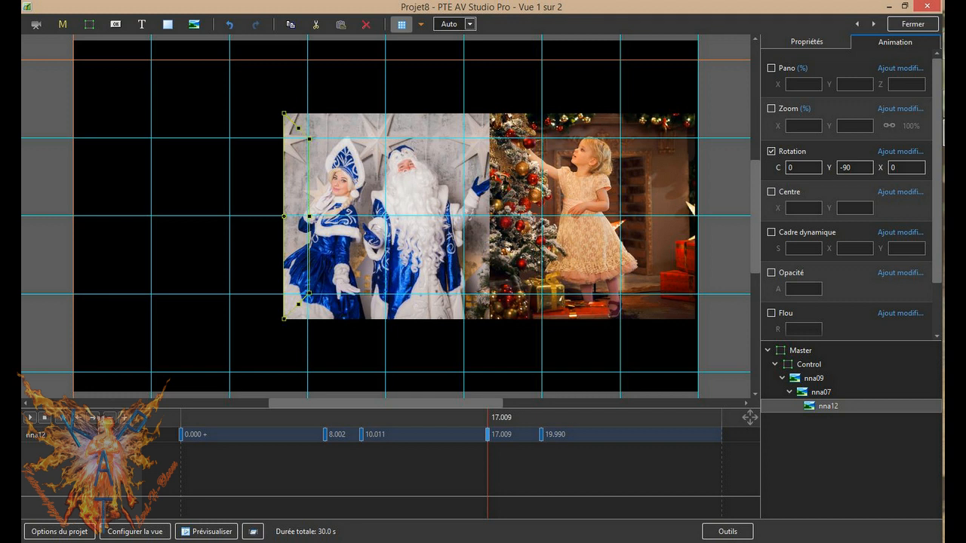
- Duplicate nna12 as its own child with the nna08 picture and shift its first two rotation keyframes to about 10 and 12 seconds
click(828, 406)
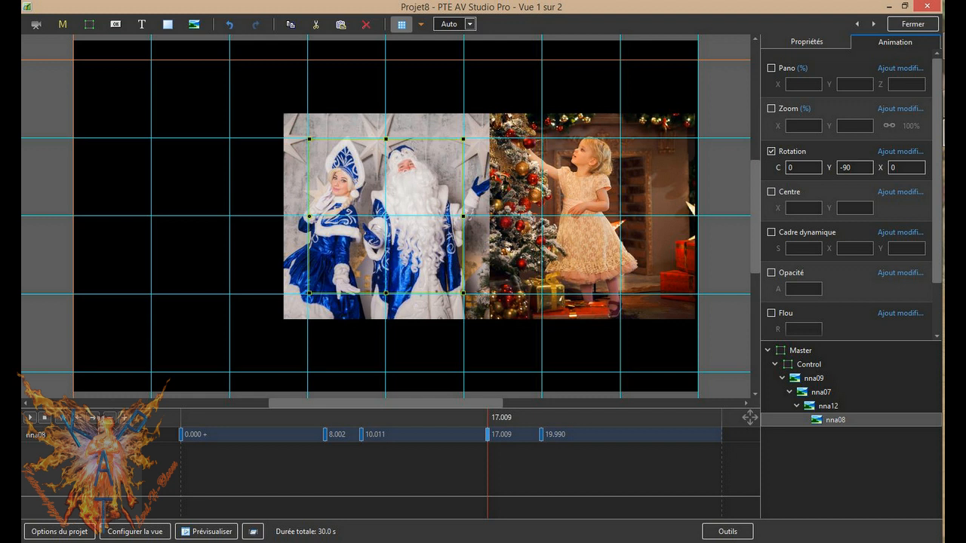
click(361, 435)
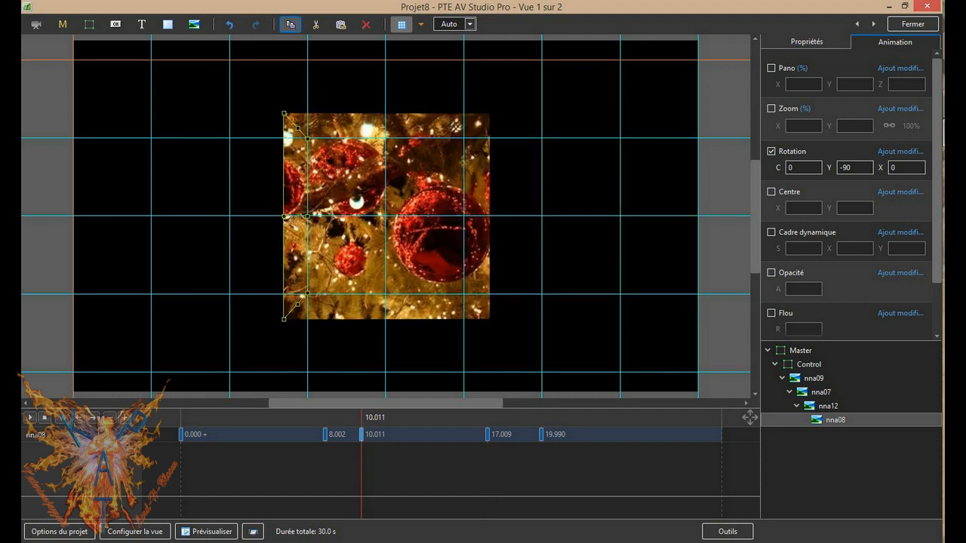
drag(367, 445, 387, 446)
key(ctrl+Left)
drag(329, 453, 363, 445)
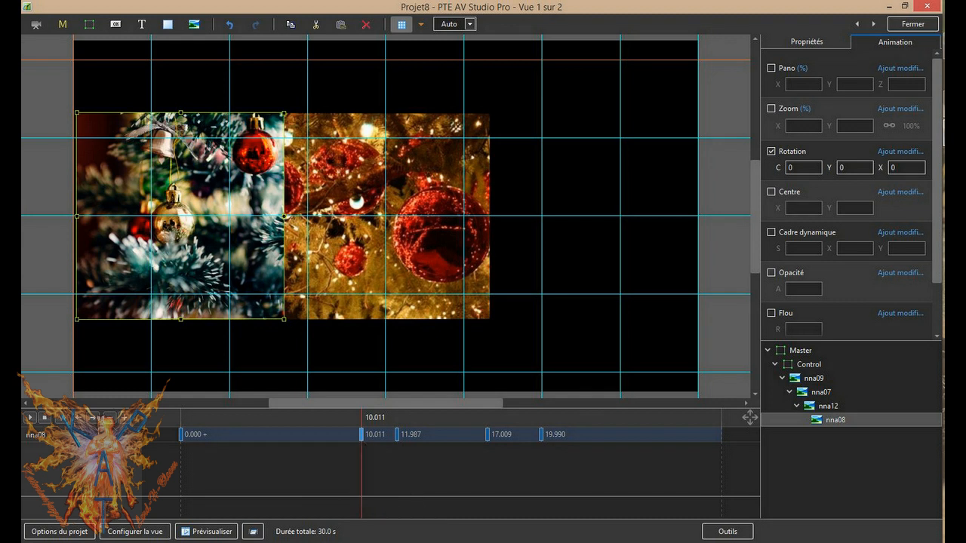
- Shift nna08's last two rotation keyframes to about 20 and 23 seconds
click(543, 445)
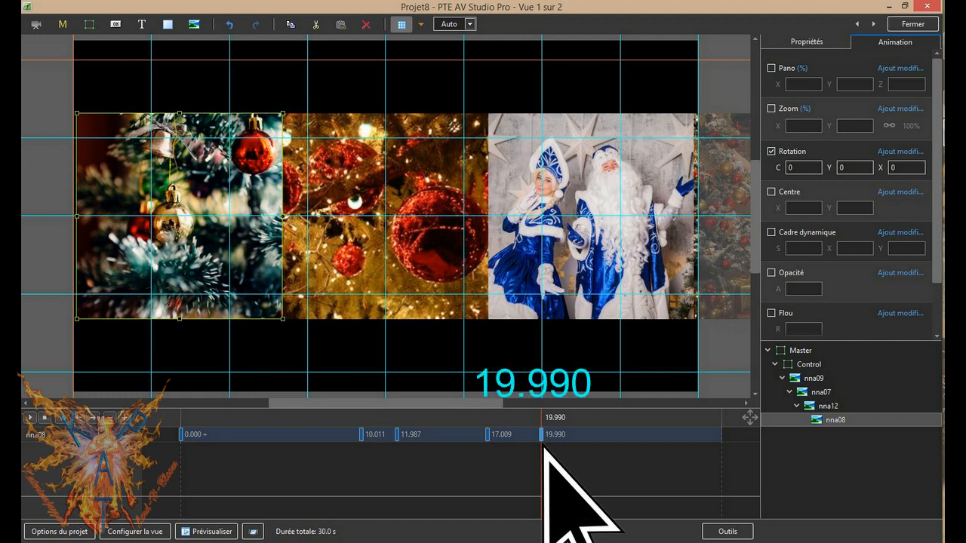
drag(542, 445, 588, 444)
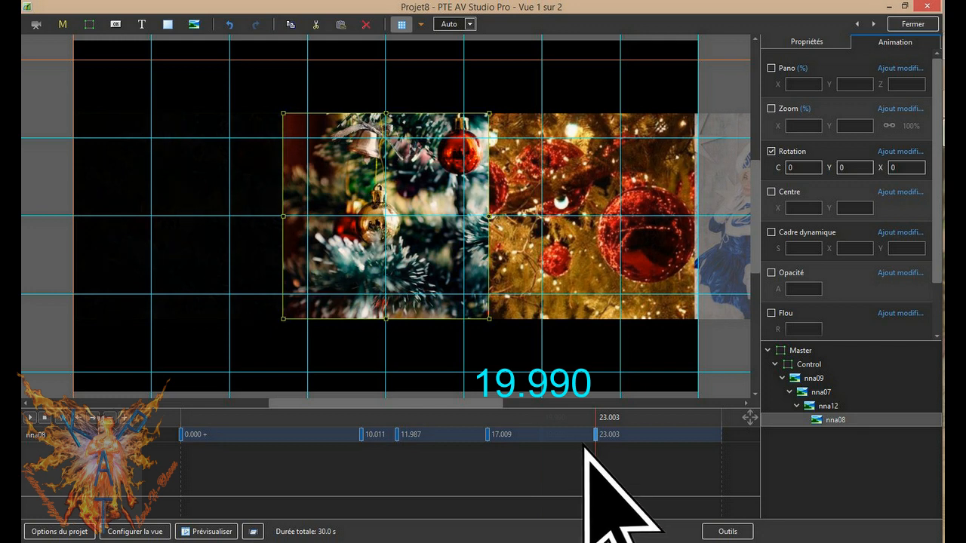
click(499, 446)
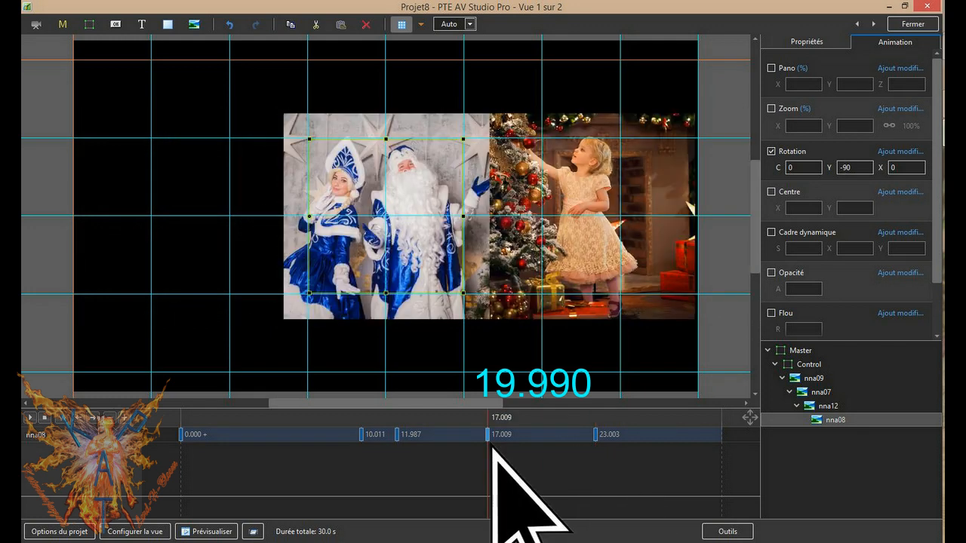
drag(504, 445, 551, 468)
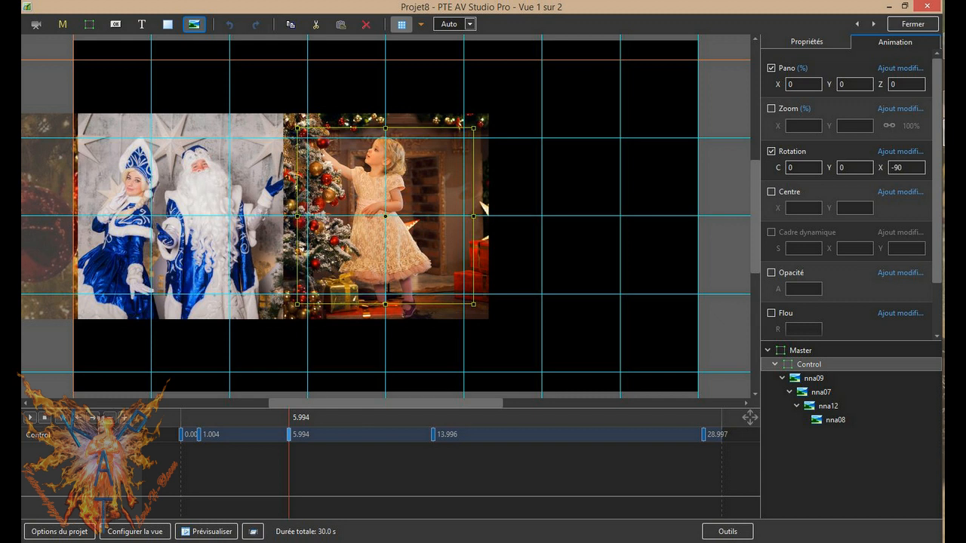
- Give Control's Pano a decelerated animation speed at the 6-second keyframe, with 1% acceleration and 50% deceleration
click(900, 68)
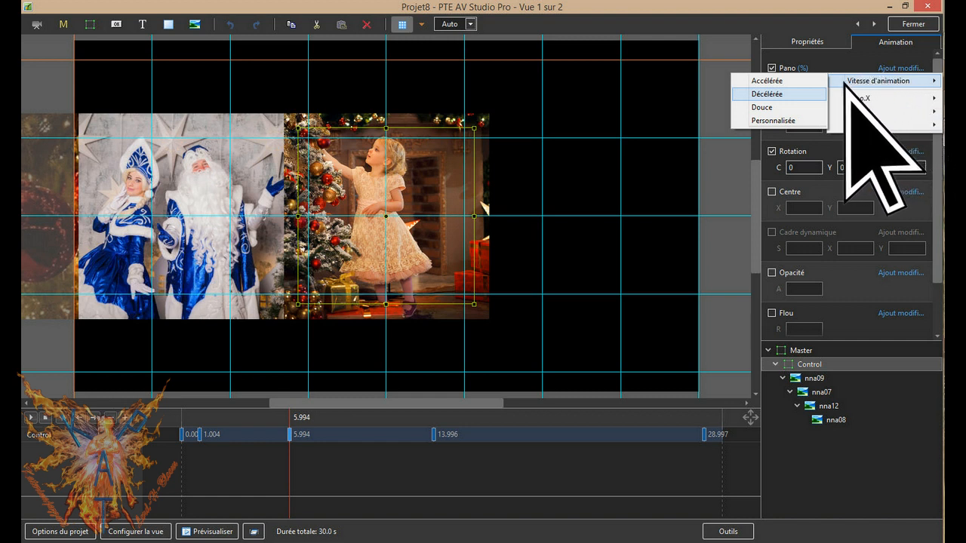
click(778, 94)
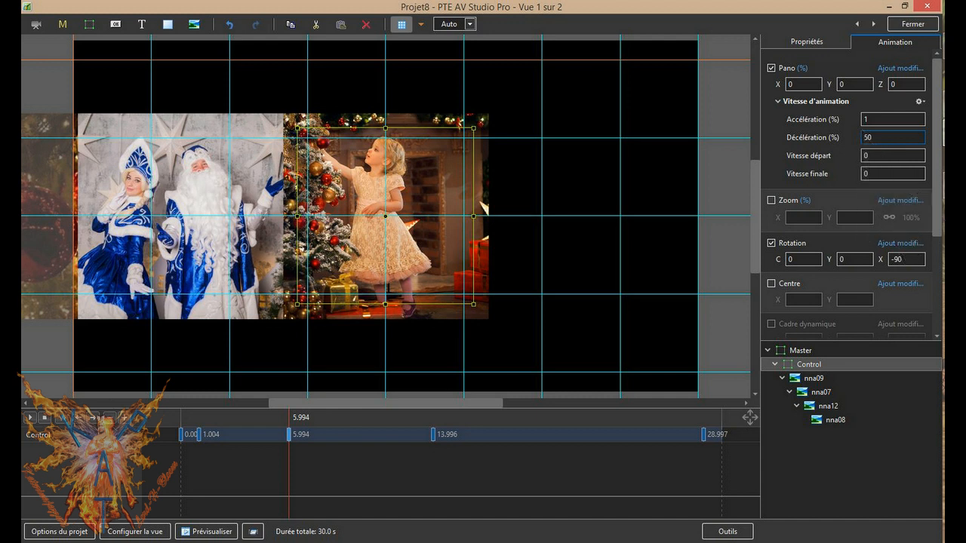
- Duplicate Control's 6-second keyframe, move the copy to about 8 seconds and disable its rotation
right_click(307, 436)
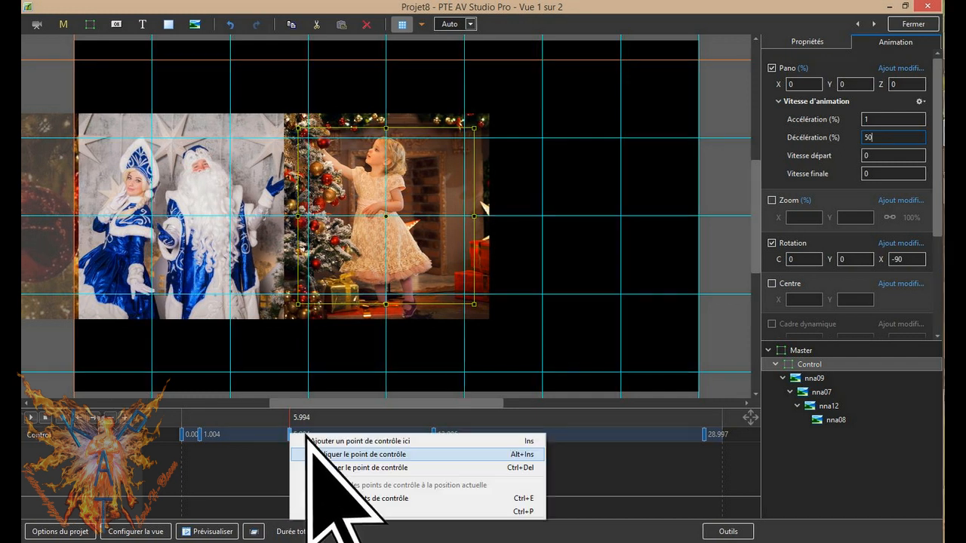
click(398, 455)
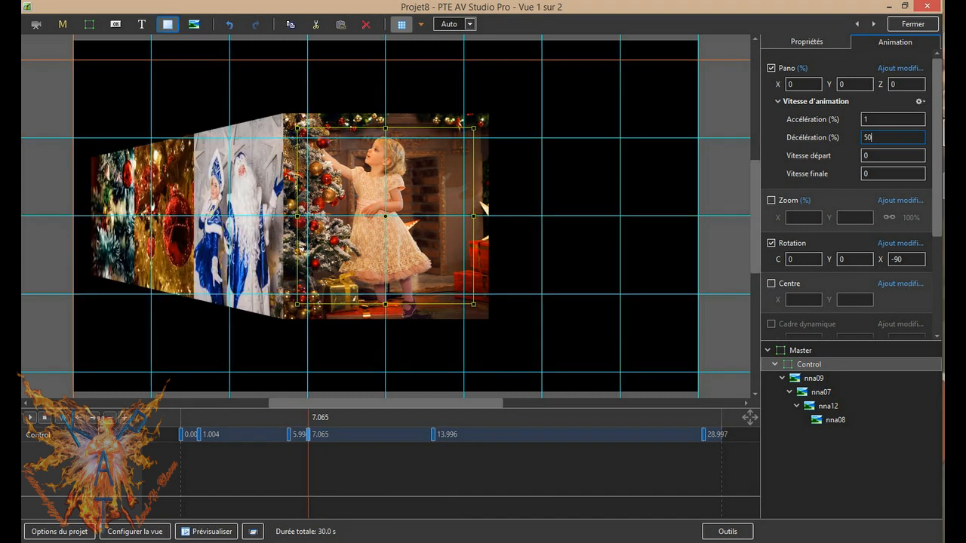
drag(311, 446, 324, 446)
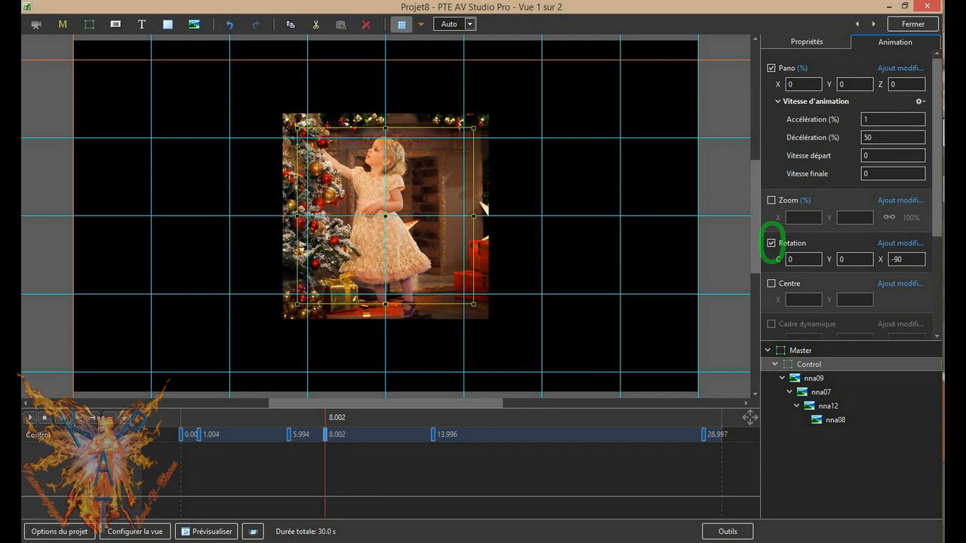
click(772, 243)
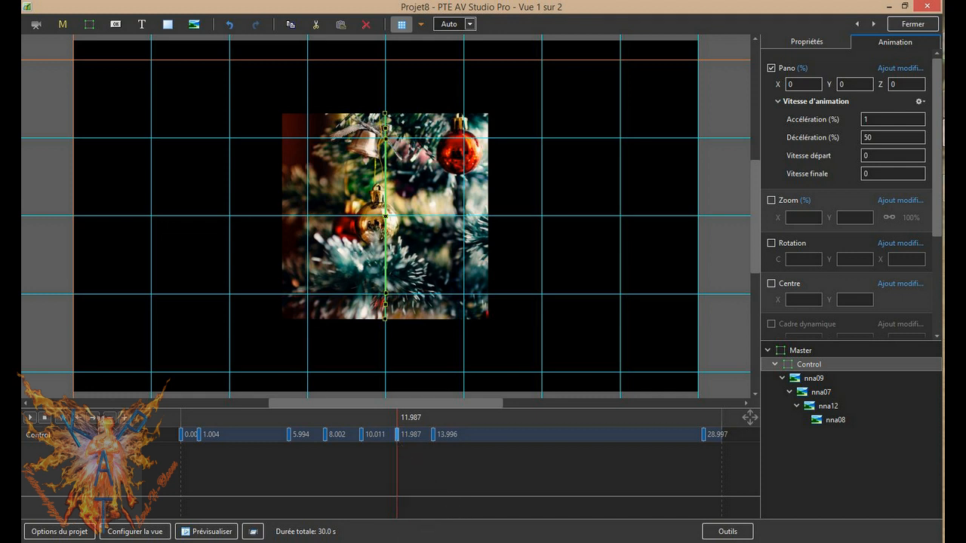
- Add a Control keyframe at about 7 seconds with Pano Y -21 and accelerated speed, and repeat it at about 9 and 11 seconds
double_click(308, 436)
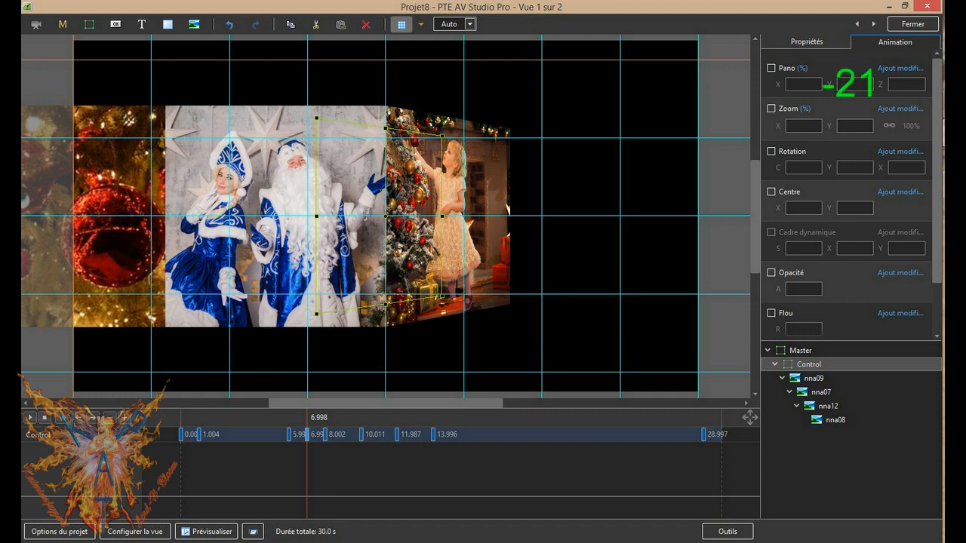
click(771, 68)
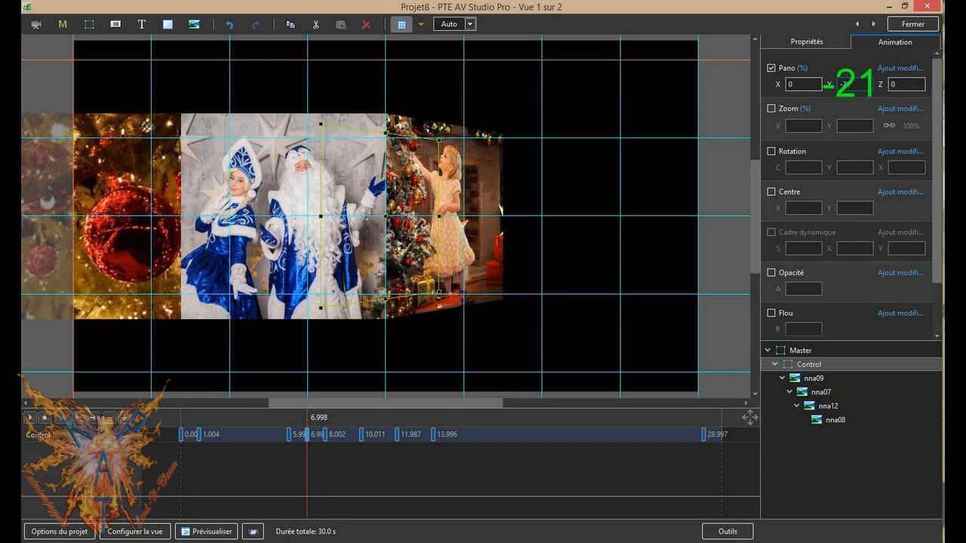
click(898, 69)
mouse_move(897, 76)
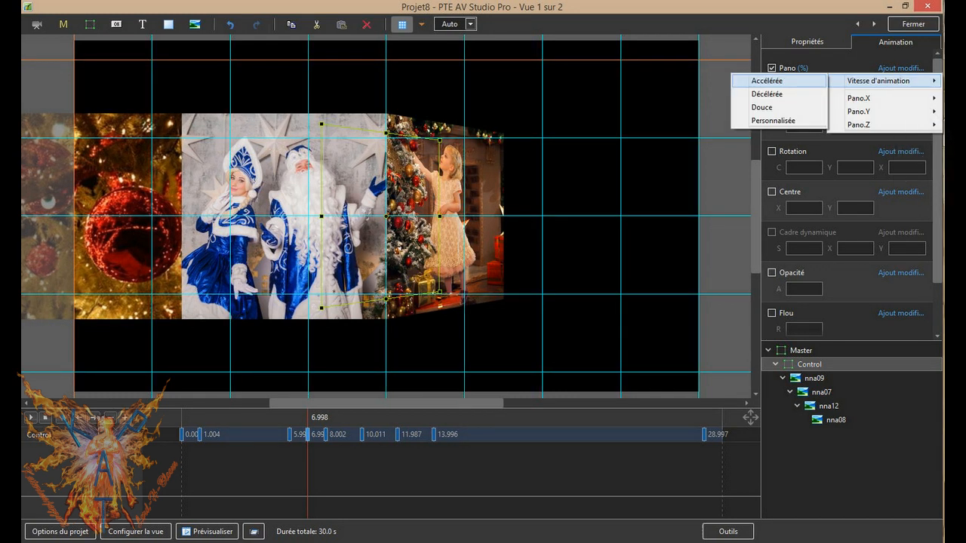
click(778, 81)
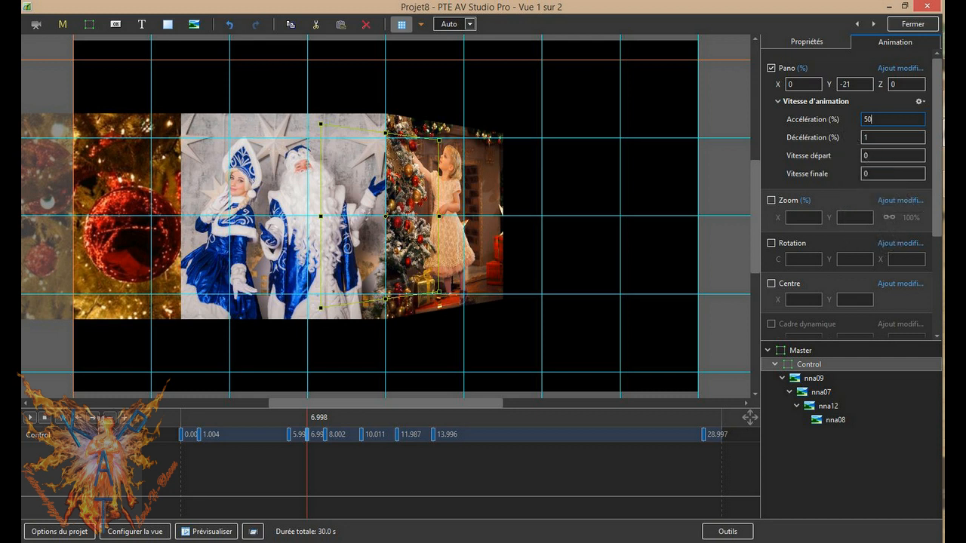
click(349, 447)
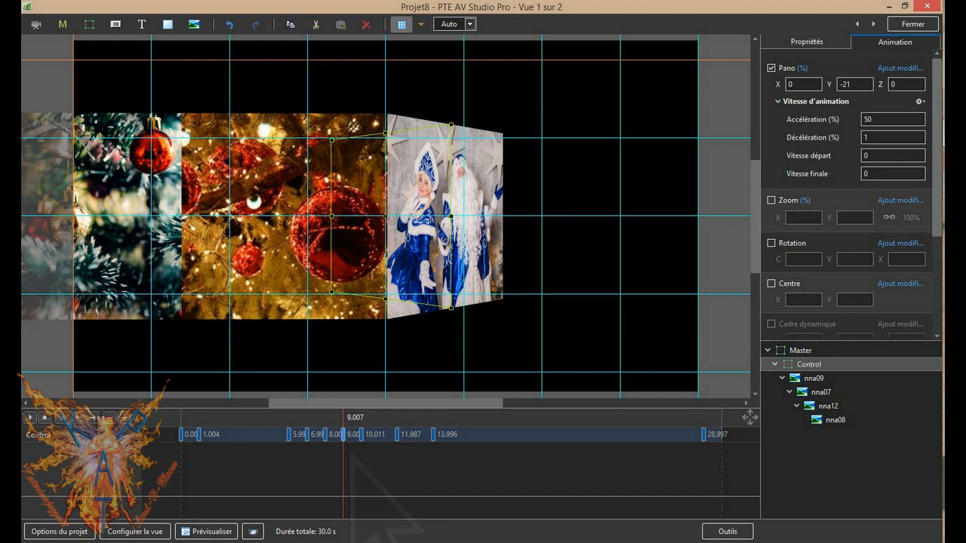
click(380, 451)
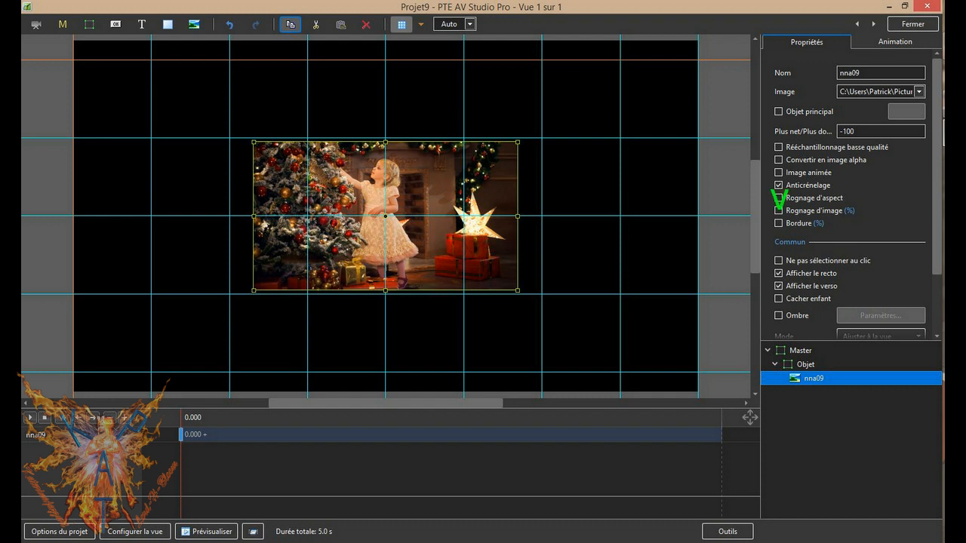
- Make nna09 a main object with a 2:1 aspect crop and an image crop of 40% left and 50% right
click(779, 198)
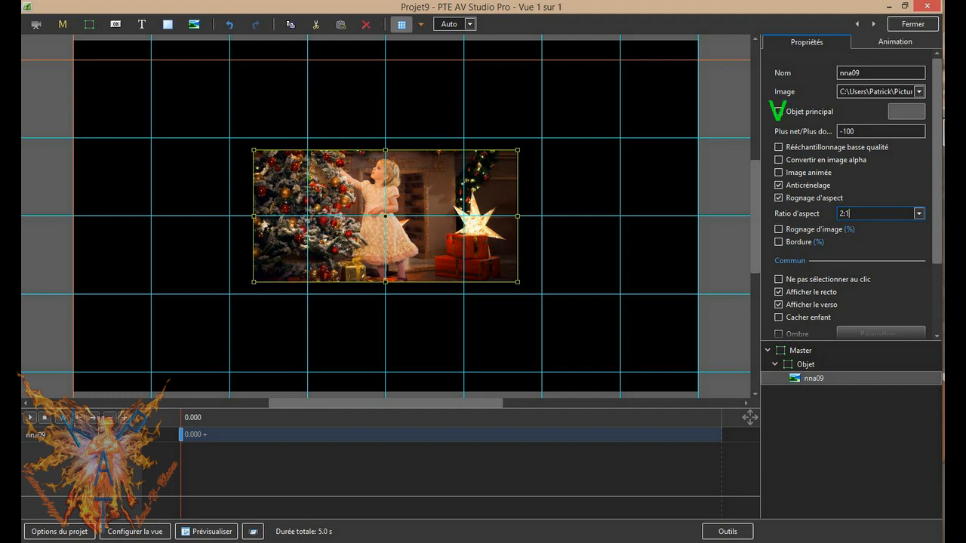
click(779, 111)
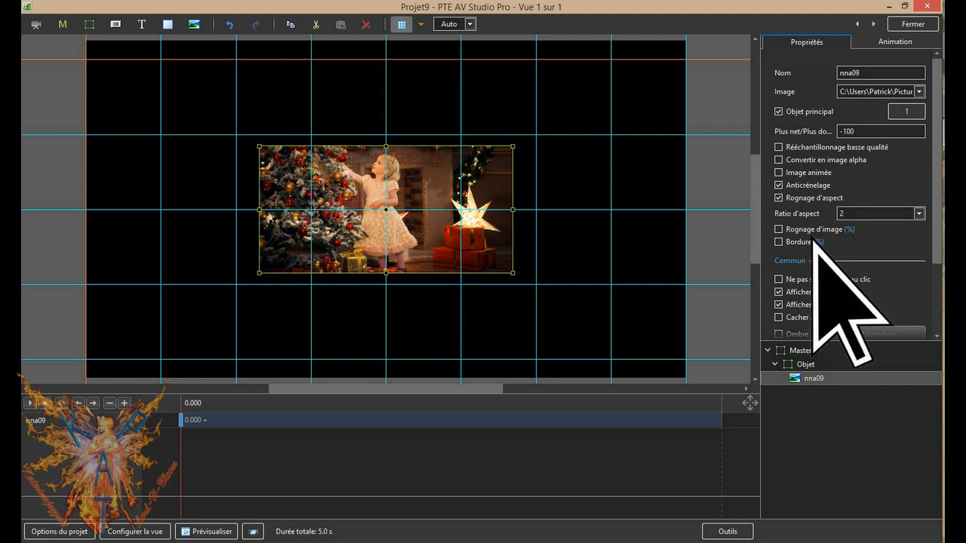
click(779, 229)
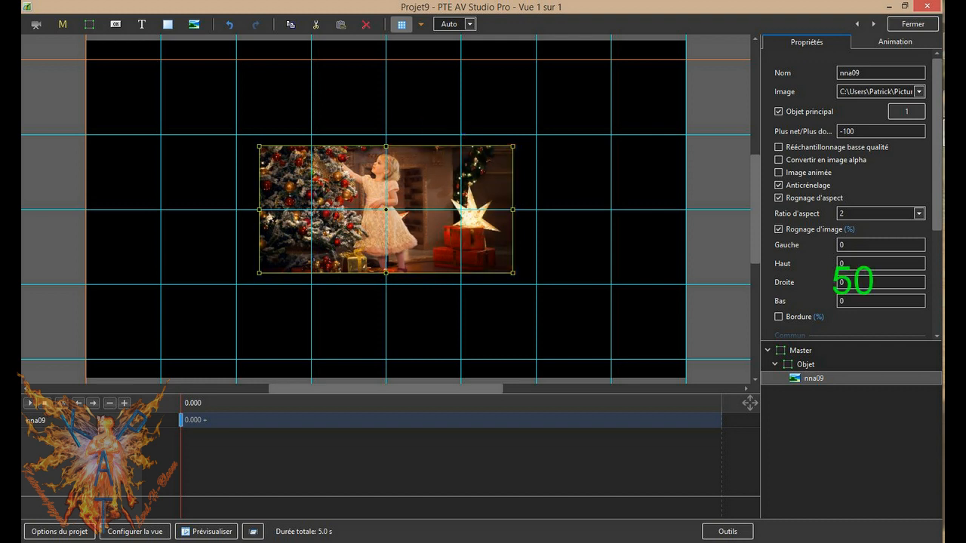
click(880, 282)
text(50)
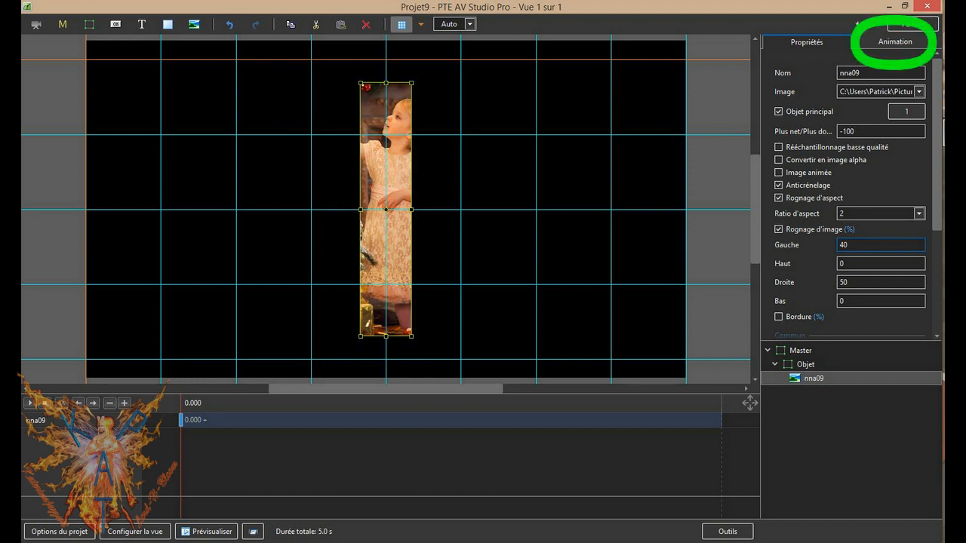
- Set nna09's centre X to 100 and its Y rotation to -9
click(895, 42)
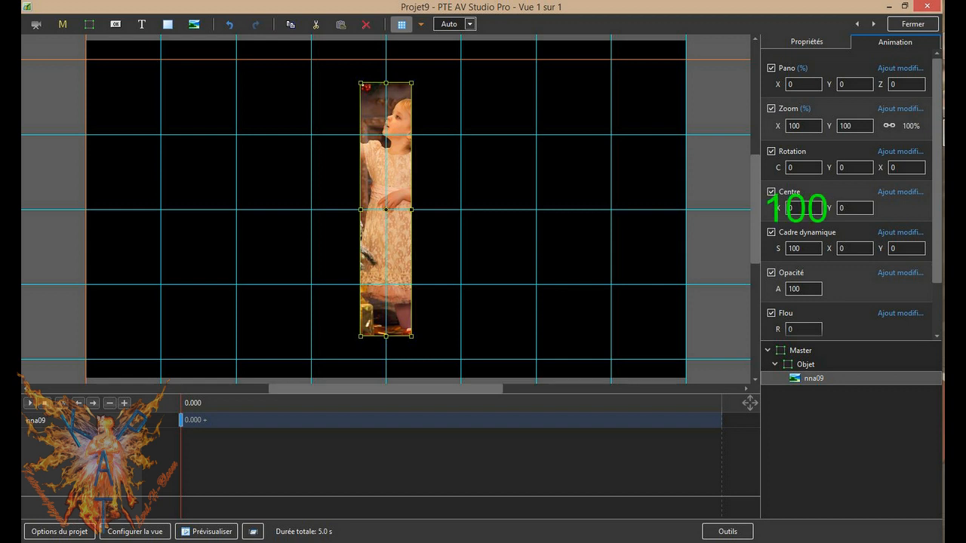
text(100)
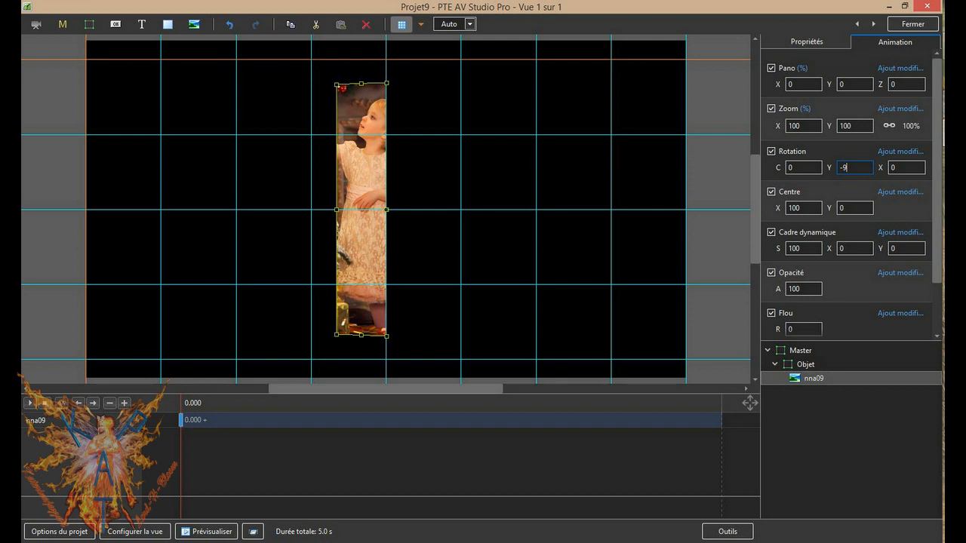
- Nest four successive copies of nna09 with Pano X -200 and rotation Y -18, stepping the left/right crops from 30/60 to 0/90
click(819, 379)
key(ctrl+c)
key(ctrl+v)
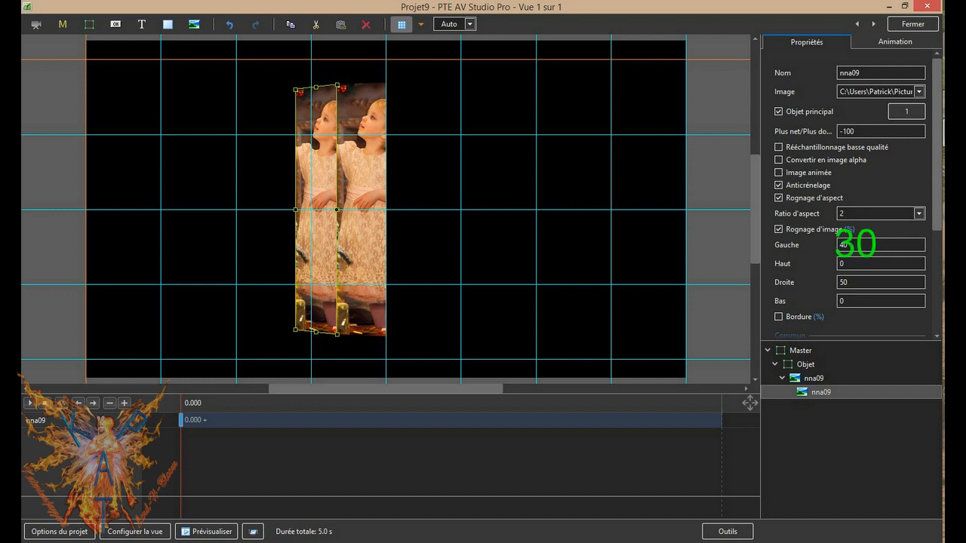
text(30)
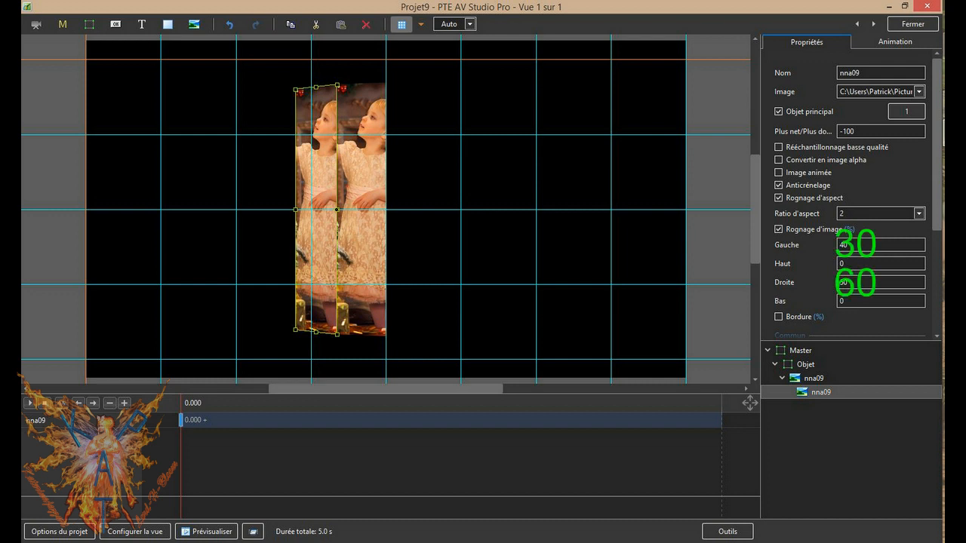
key(Tab)
key(Tab)
text(60)
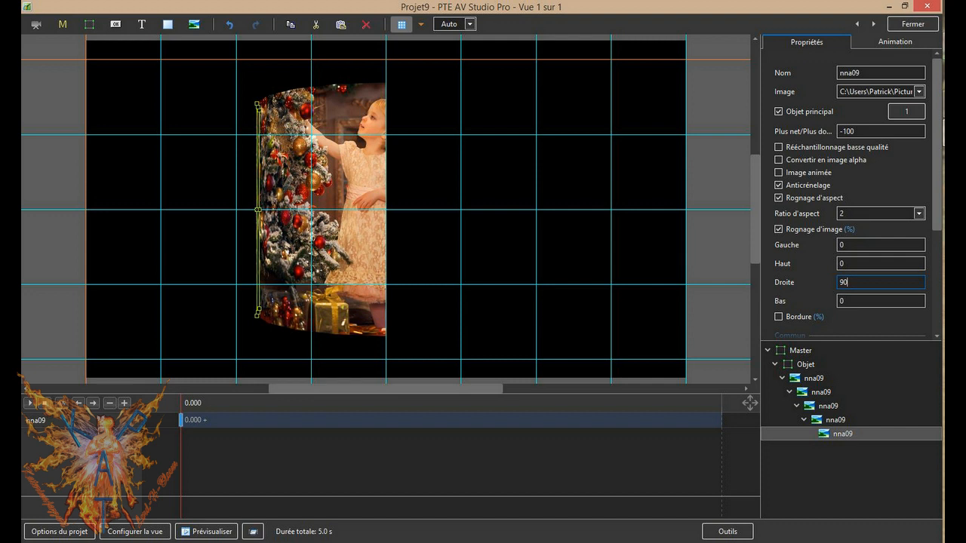
- Duplicate the whole nna09 strip chain as a second branch under Objet and recrop its strips to the picture's right half
click(810, 377)
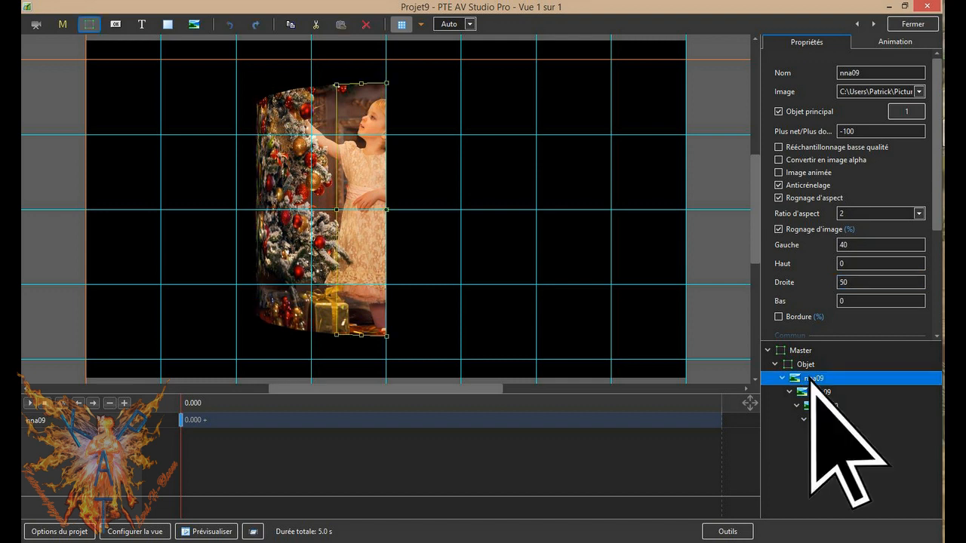
key(ctrl+c)
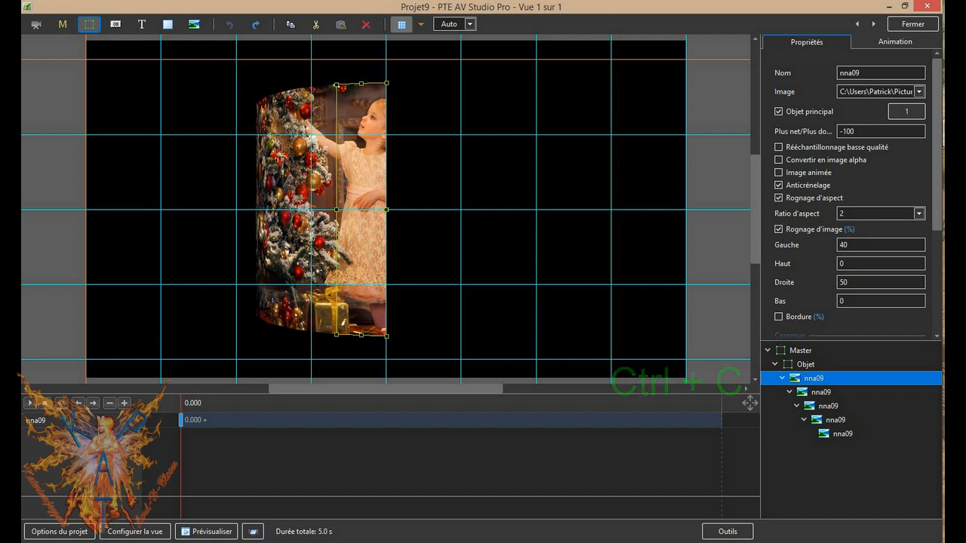
click(802, 365)
key(ctrl+v)
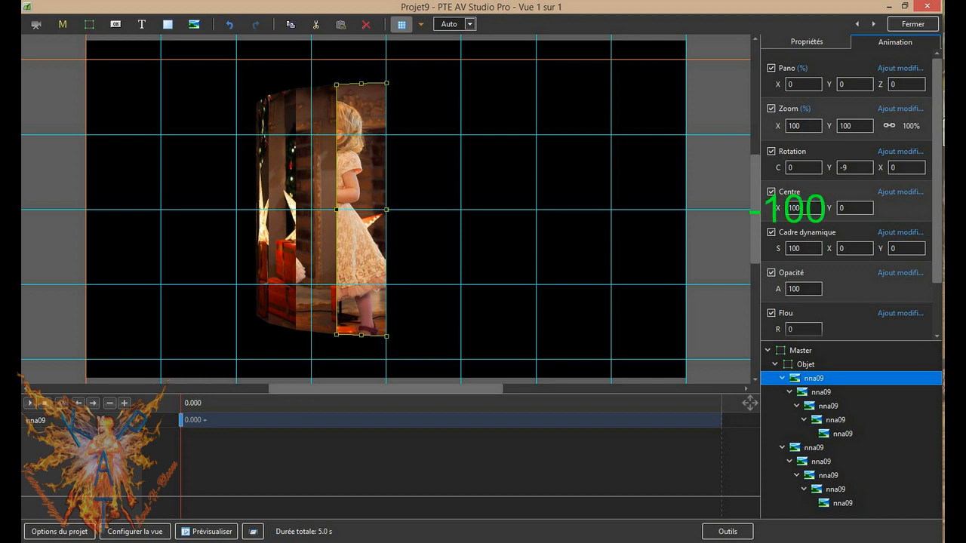
- Set the new chain's first strip to centre X -100 and rotation Y 9, and mirror its four nested strips to match
click(789, 208)
text(-)
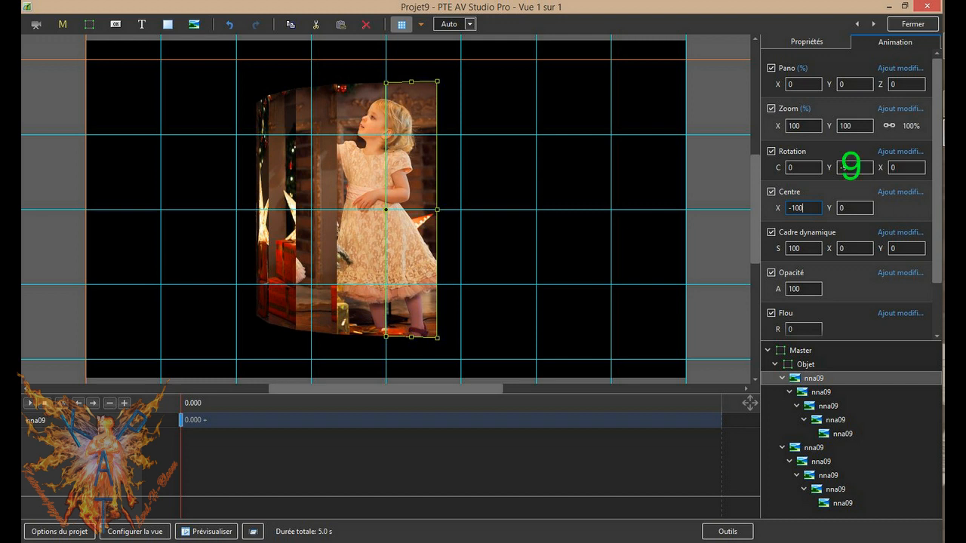
double_click(849, 168)
text(9)
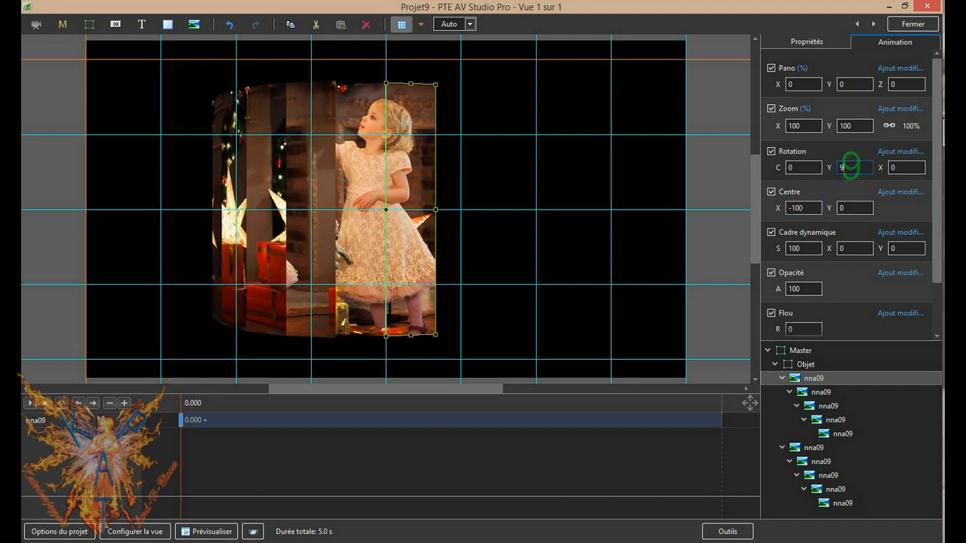
click(821, 392)
shift+click(842, 434)
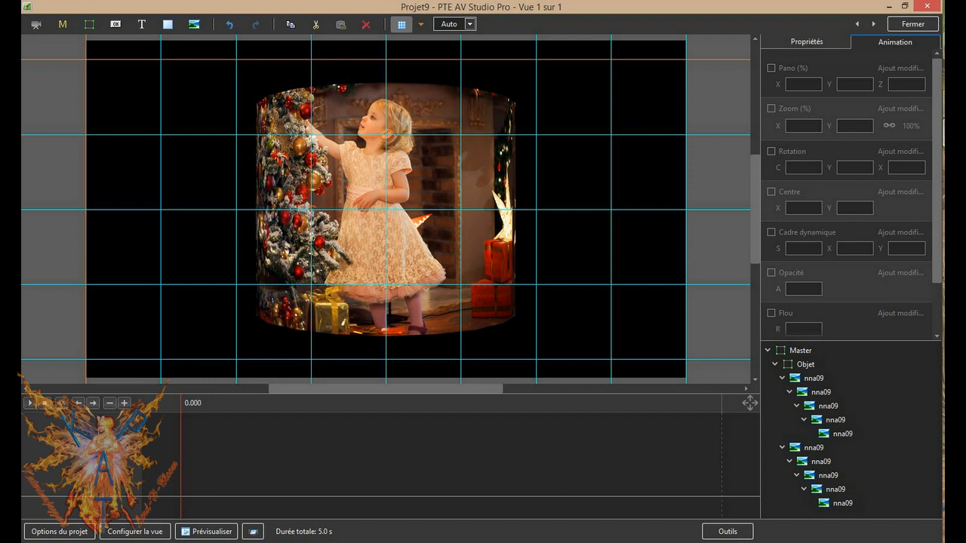
- Set Objet's C rotation to 90 and shift both first-level nna09 strips to Pano Z -128
click(805, 365)
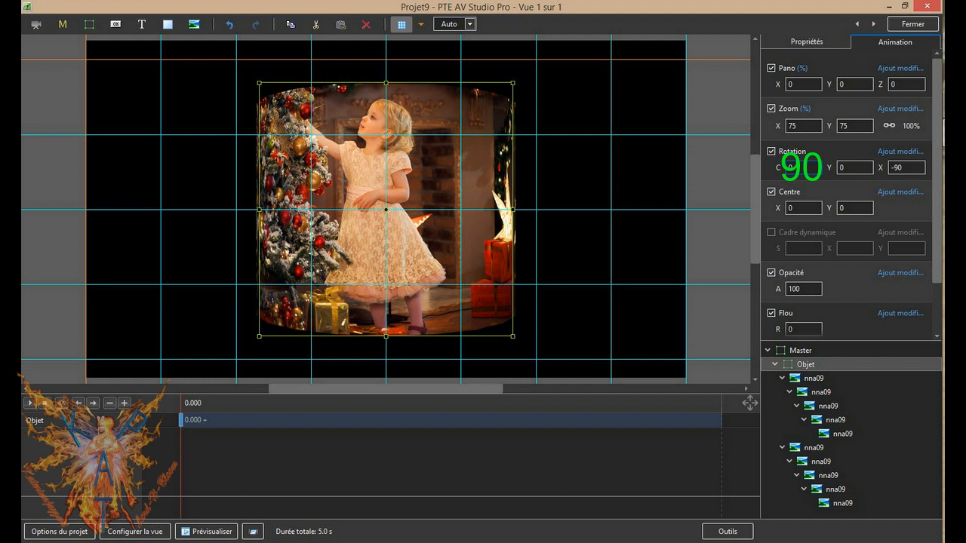
text(90)
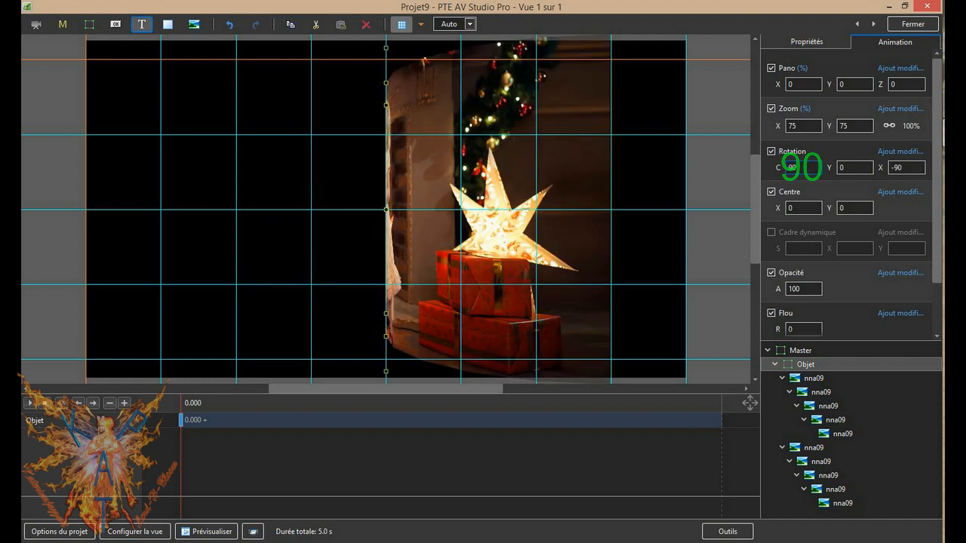
click(808, 378)
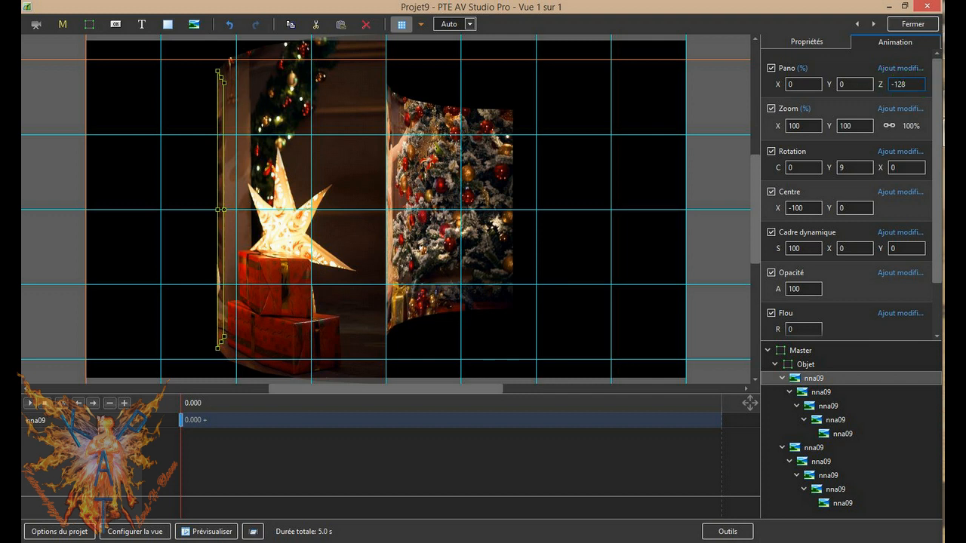
click(814, 448)
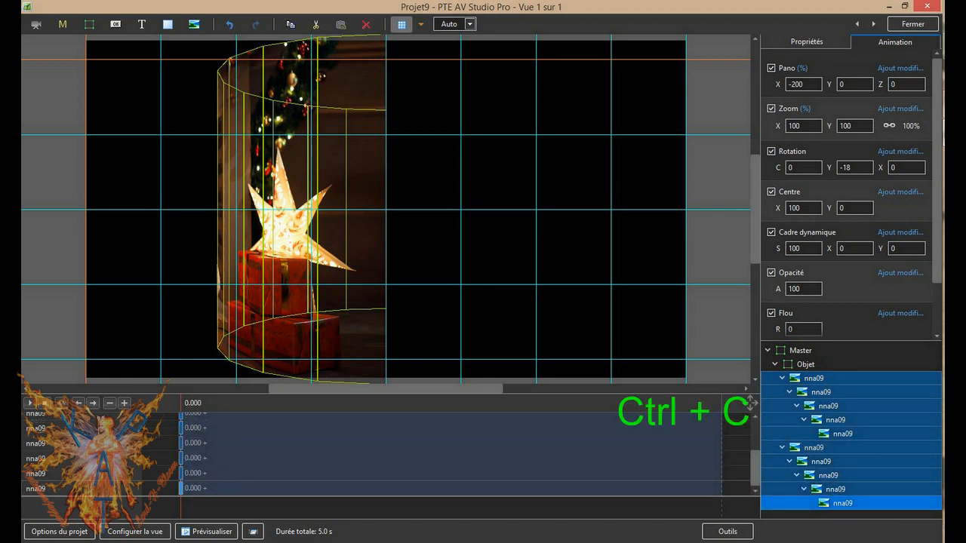
- Duplicate the ten nna09 strips under Objet and set the copies to show only their back side (Afficher le verso)
click(818, 365)
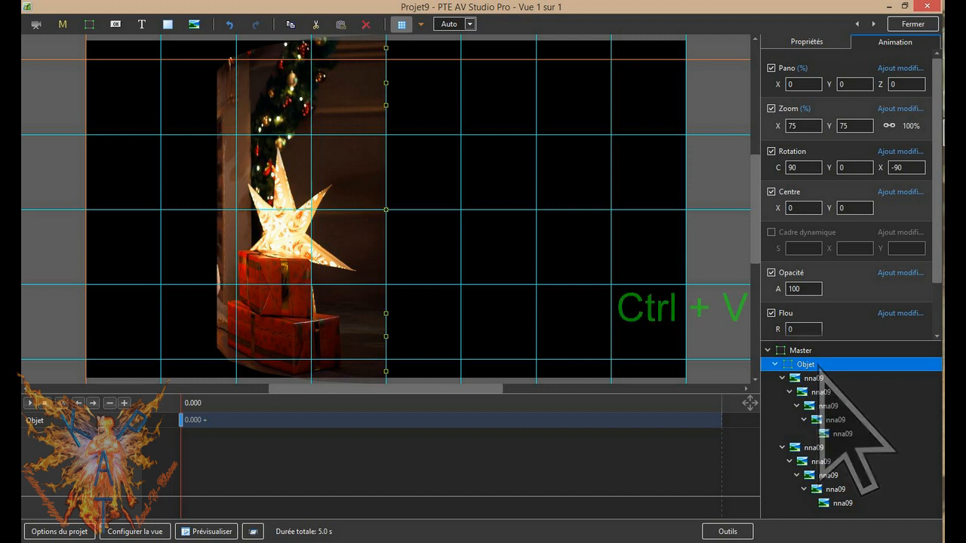
key(ctrl+v)
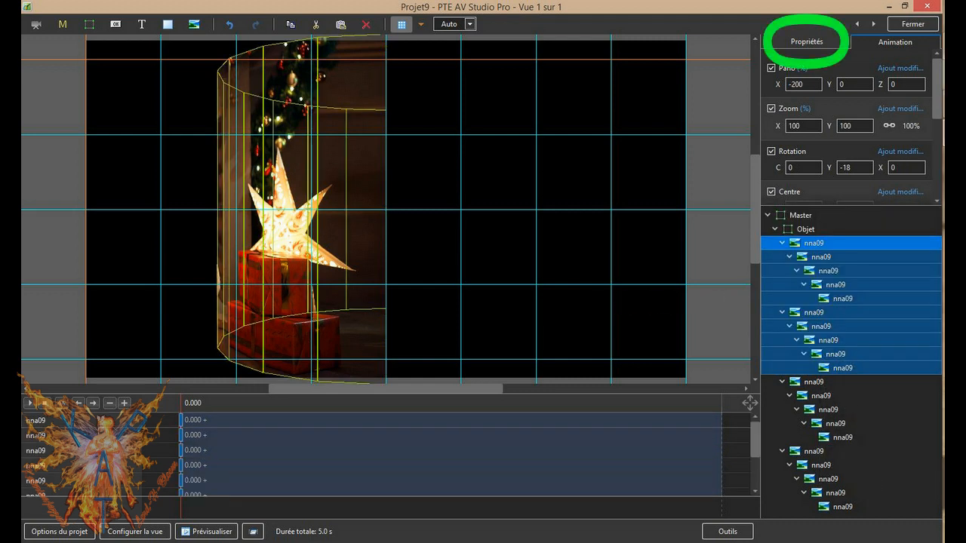
click(807, 42)
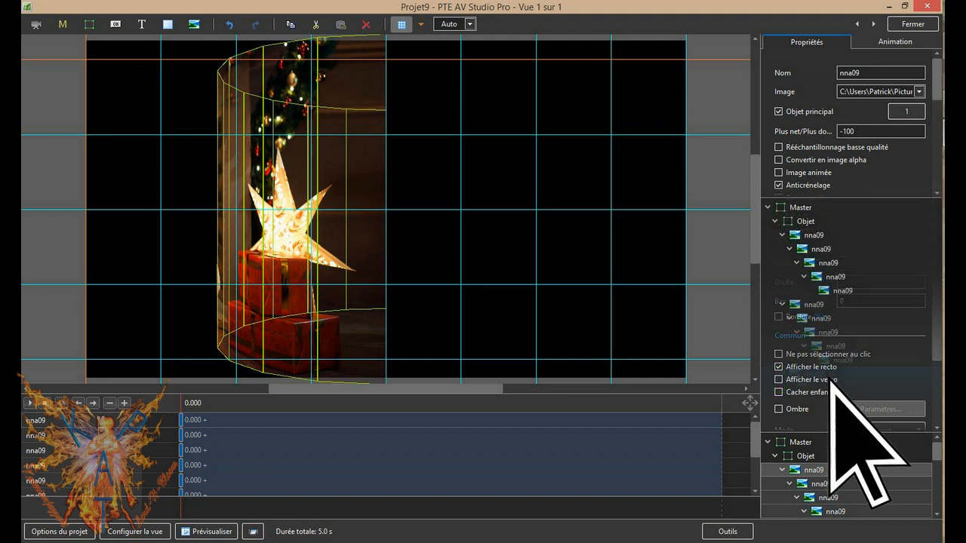
drag(831, 378, 854, 500)
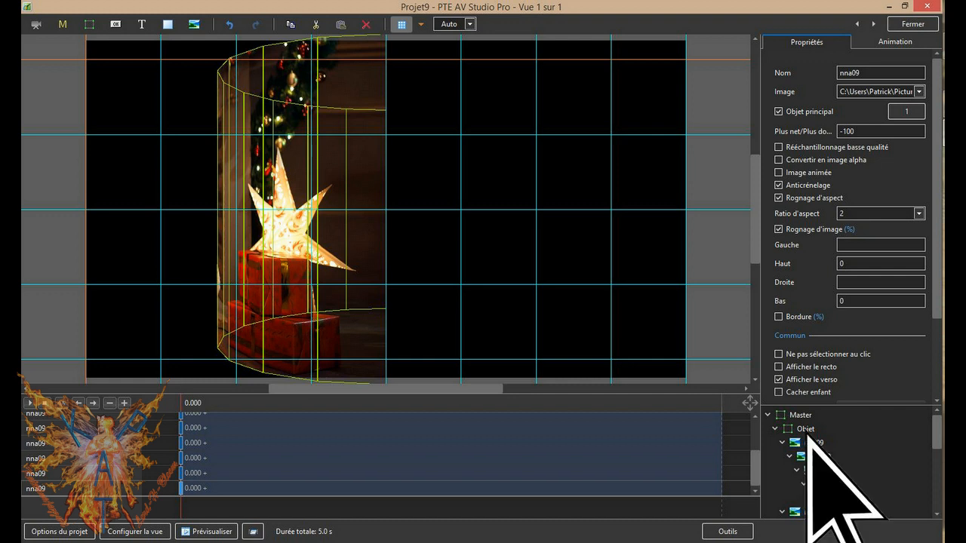
- Add a frame named Avant under Objet and move the first ten nna09 strips into it
click(90, 27)
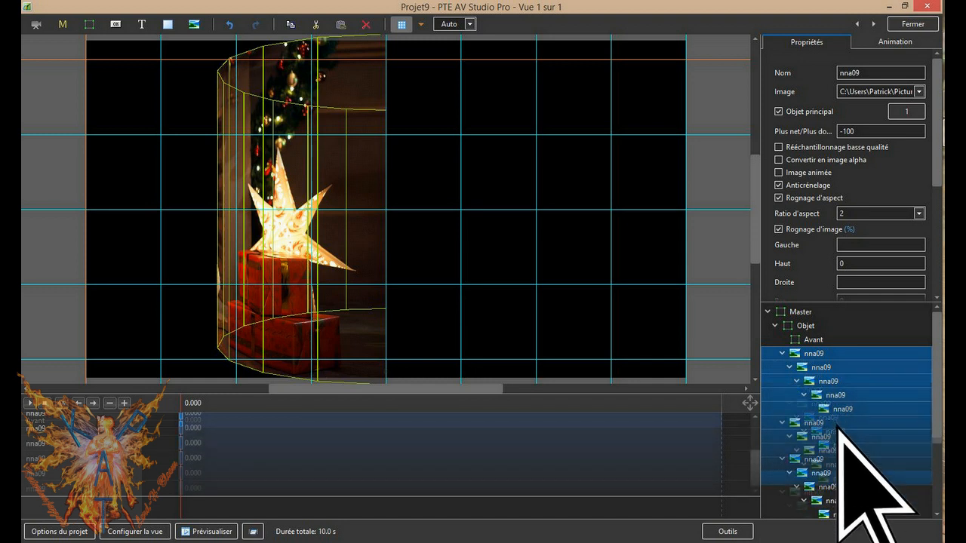
click(844, 479)
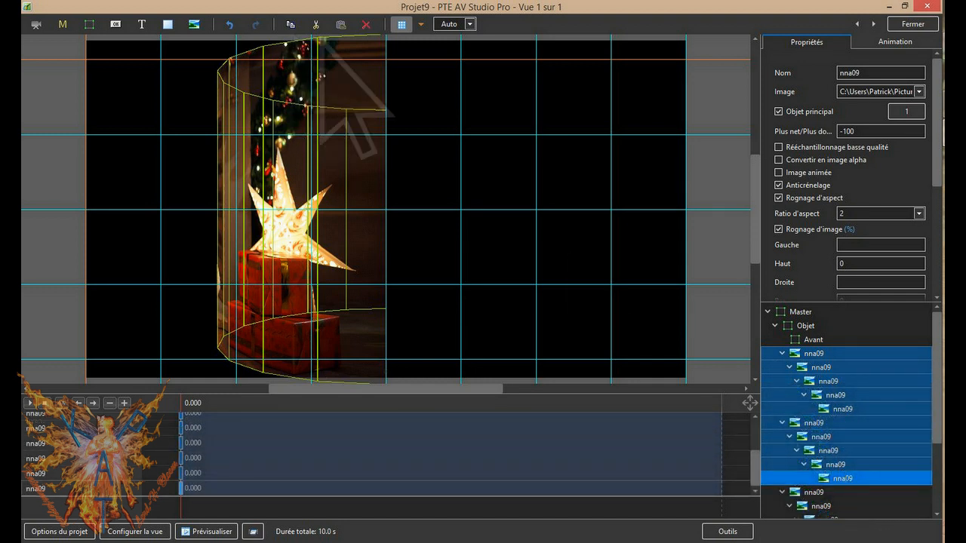
click(316, 28)
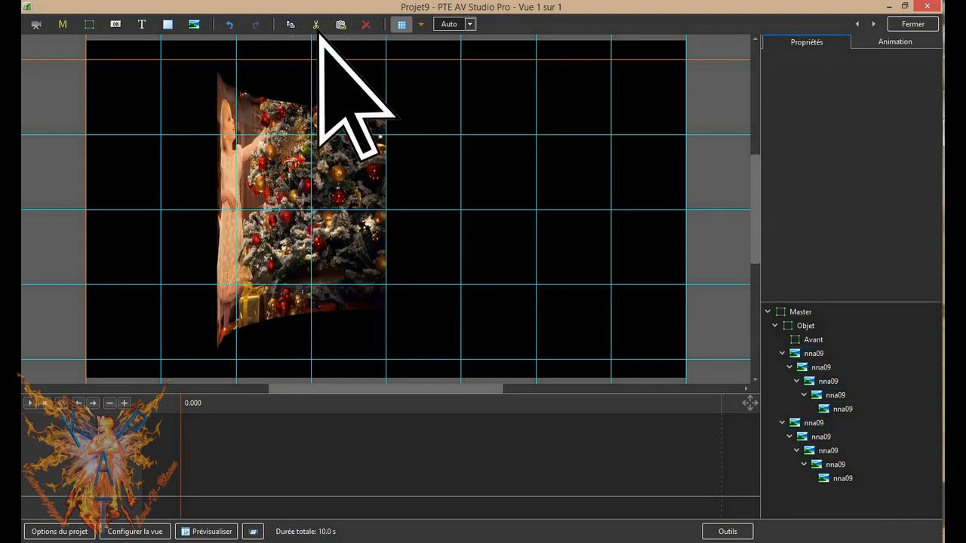
click(814, 340)
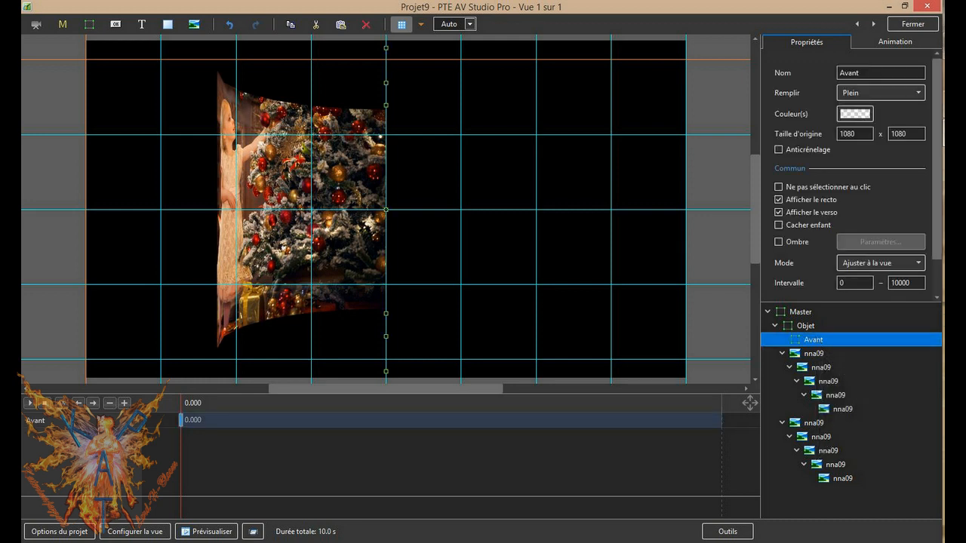
click(342, 26)
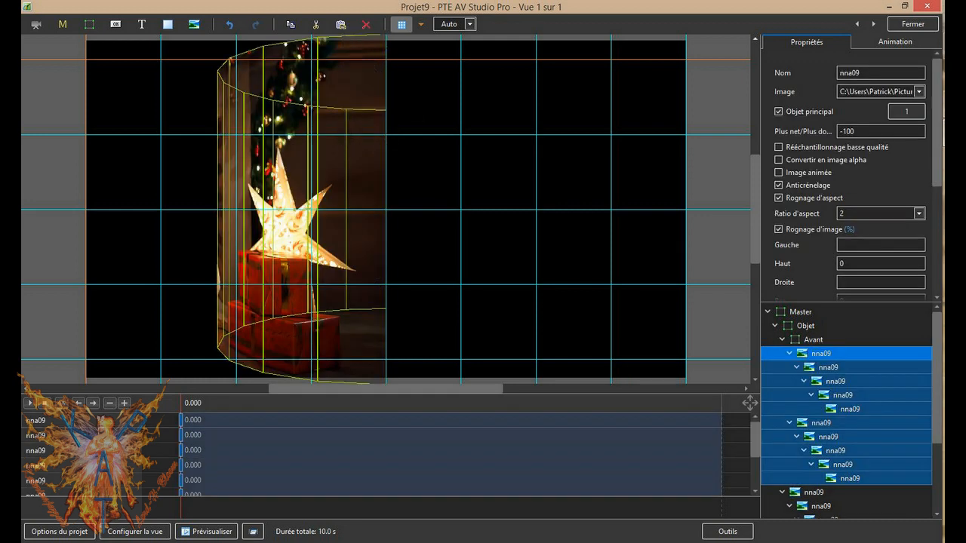
- Cut the remaining ten nna09 strips that sit directly under Objet, outside the Avant frame
scroll(831, 393, down, 3)
click(832, 390)
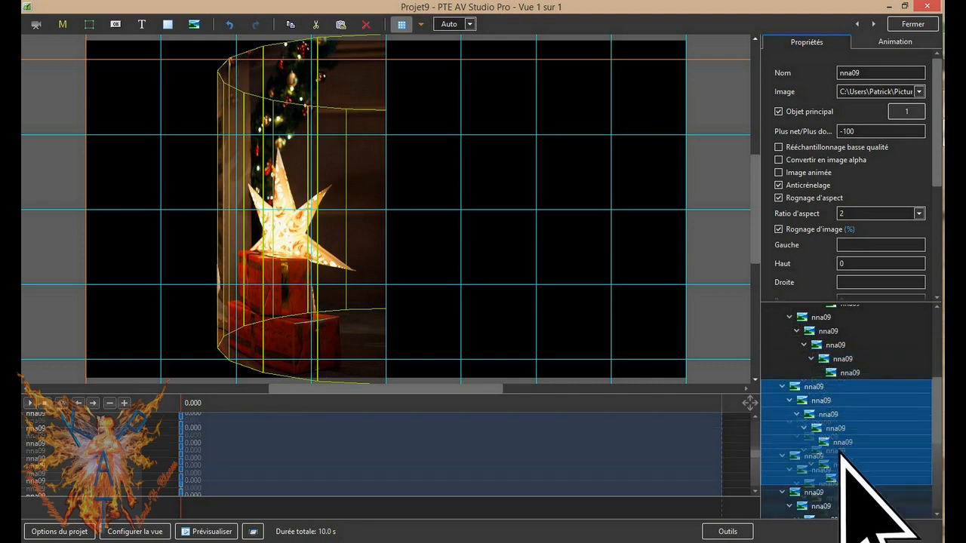
shift+click(842, 510)
click(316, 25)
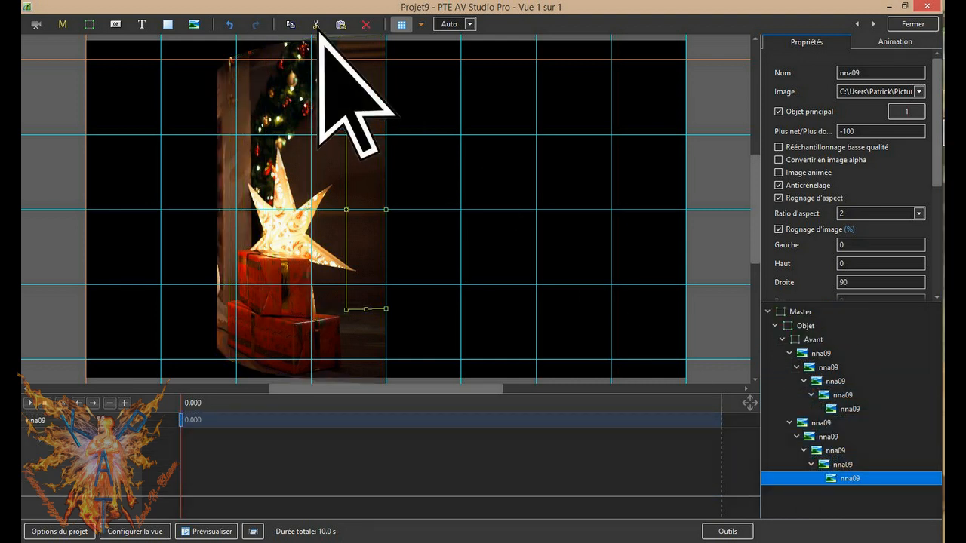
- Duplicate the Avant frame with its strips under Objet and rename the copy Arrière
click(814, 340)
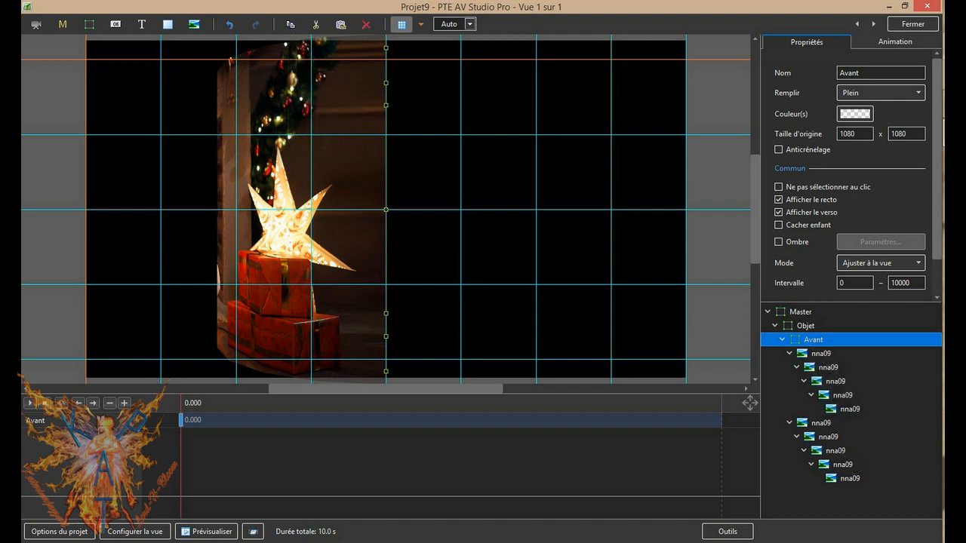
click(812, 327)
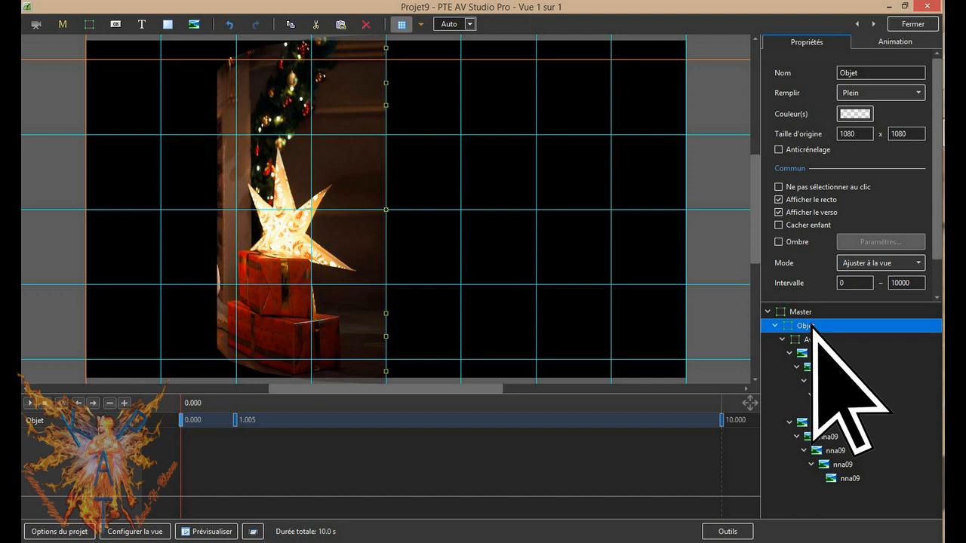
click(342, 27)
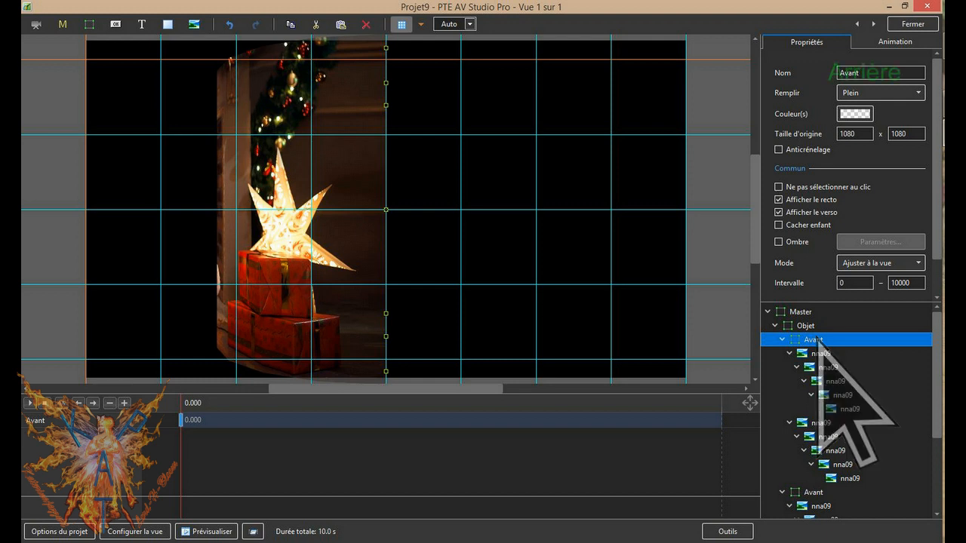
double_click(850, 73)
text(Arrière)
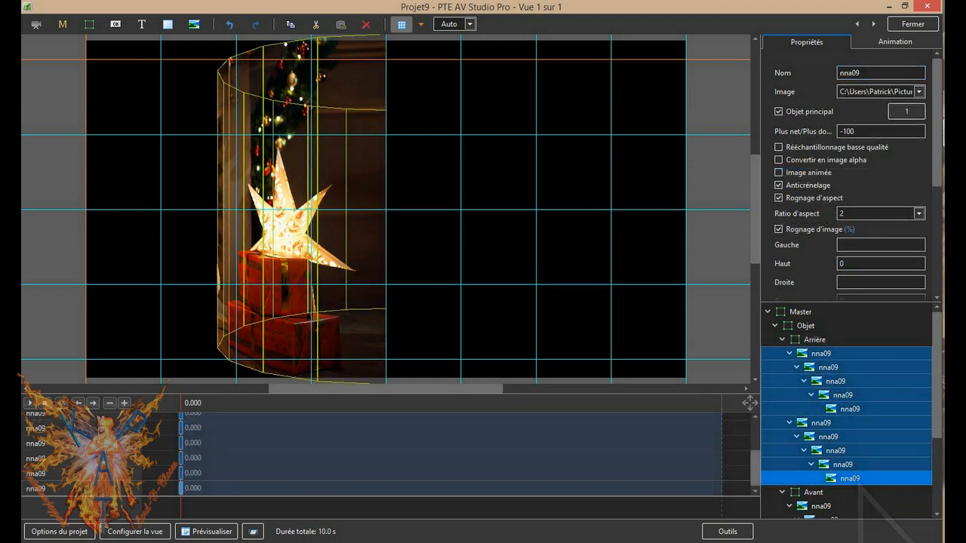
- Swap the image of the ten strips under Arrière to nna12.jpg, keeping them as main objects (Objet principal)
click(779, 112)
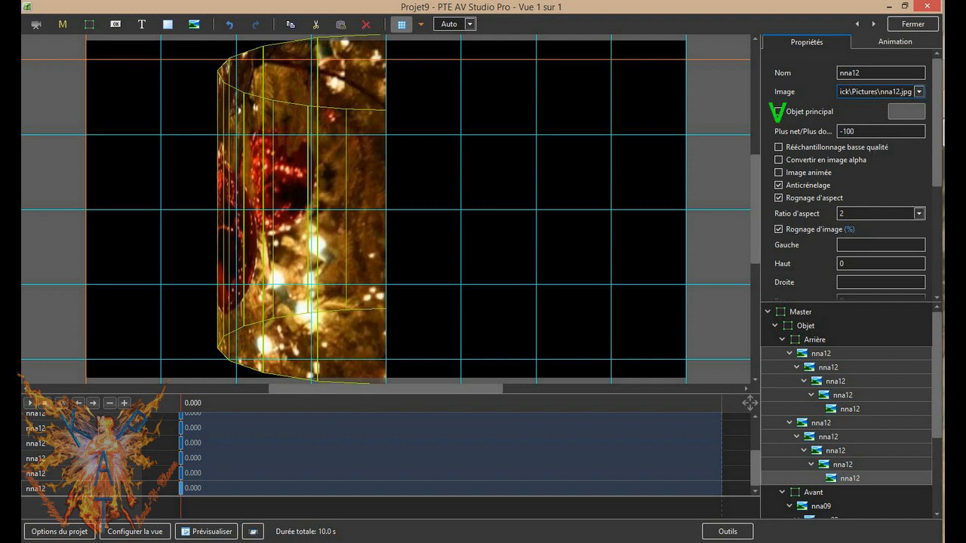
click(778, 112)
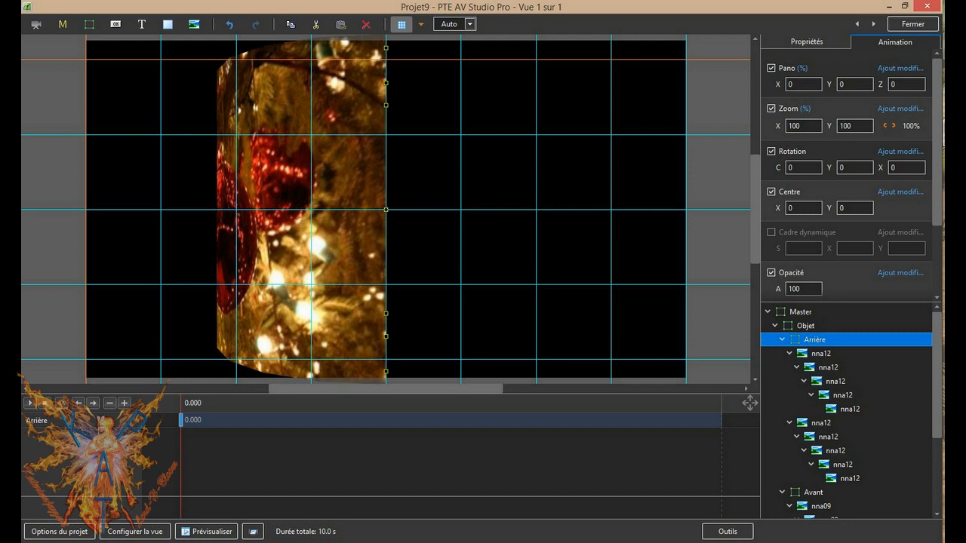
- Set the Arrière frame's rotation Y to 180 and its zoom X to -100
double_click(854, 168)
text(180)
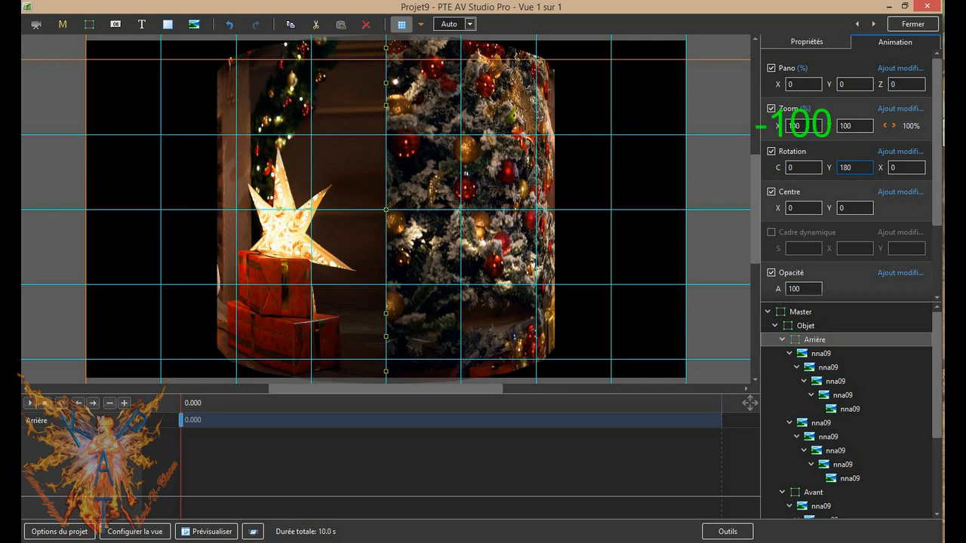
double_click(804, 126)
text(-100)
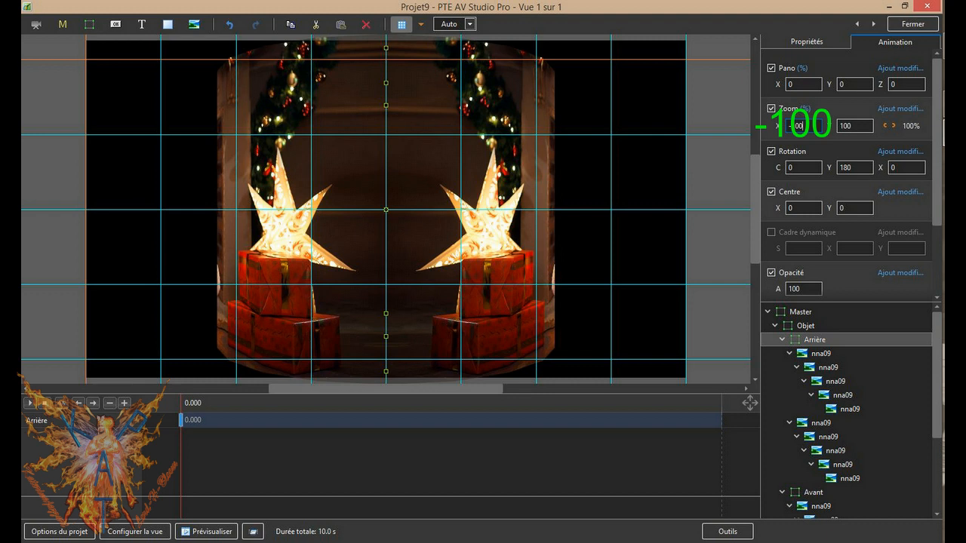
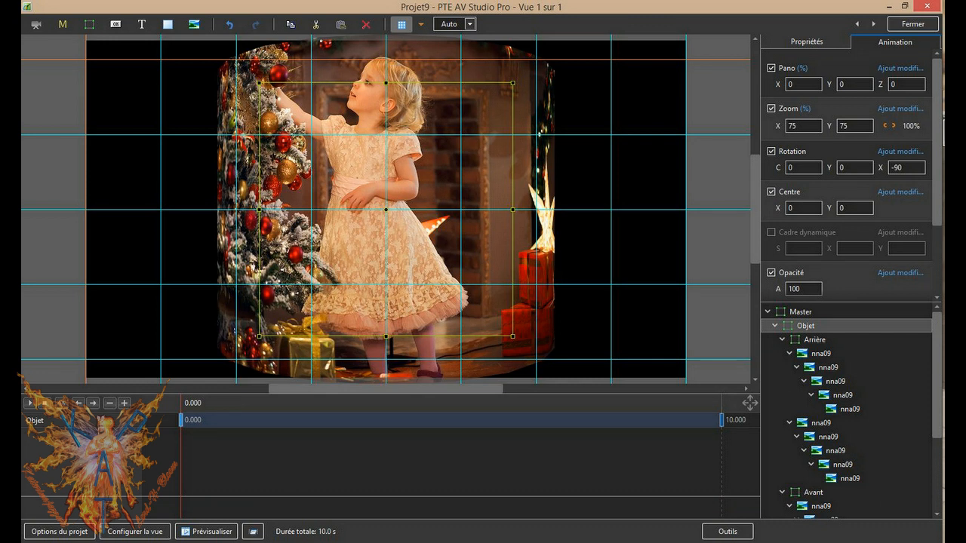
- Cut the Arrière frame and set Avant's ten strips to aspect ratio 1:1 with image crop 45 at the top and 50 at the bottom
click(815, 339)
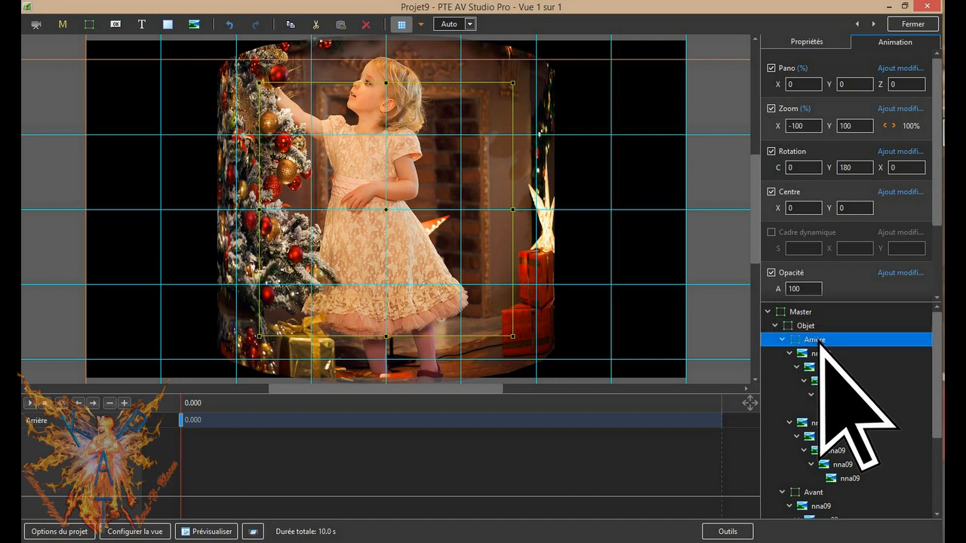
click(316, 25)
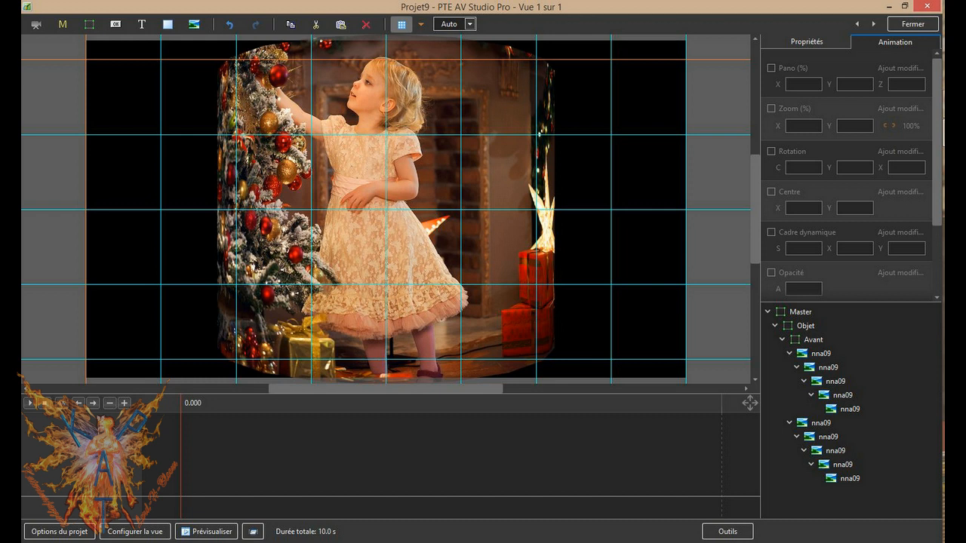
click(807, 42)
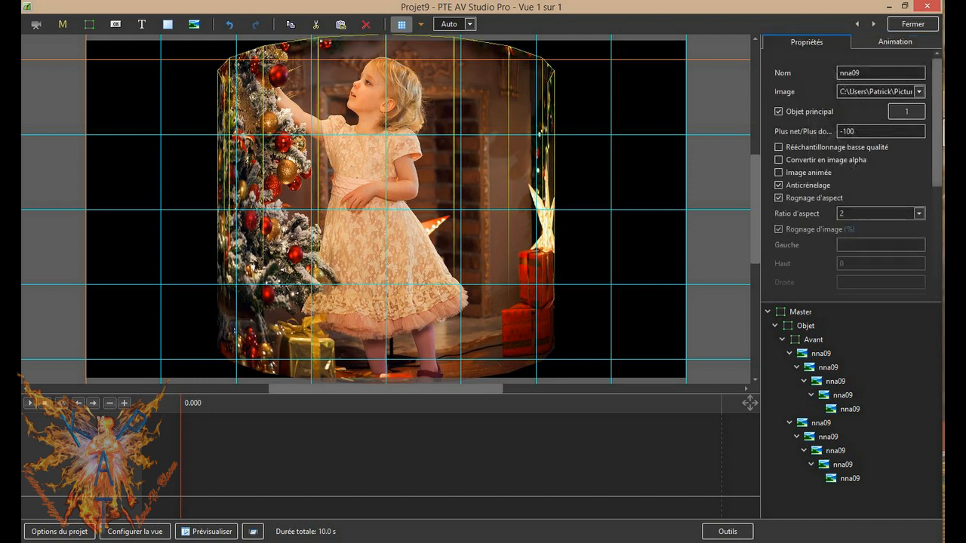
click(827, 358)
drag(826, 362, 864, 529)
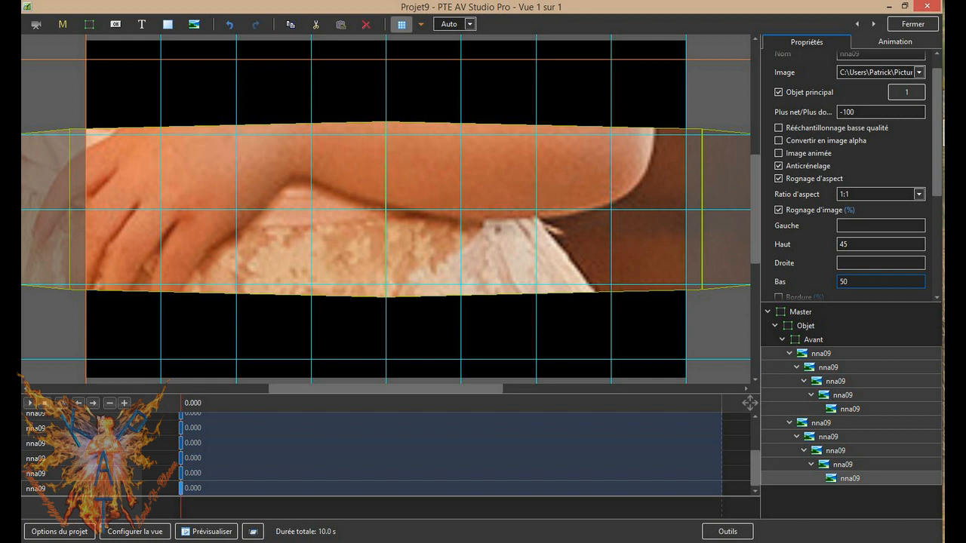
- Set Objet's zoom to 7,5 in X and Y and its C rotation to 90
click(892, 42)
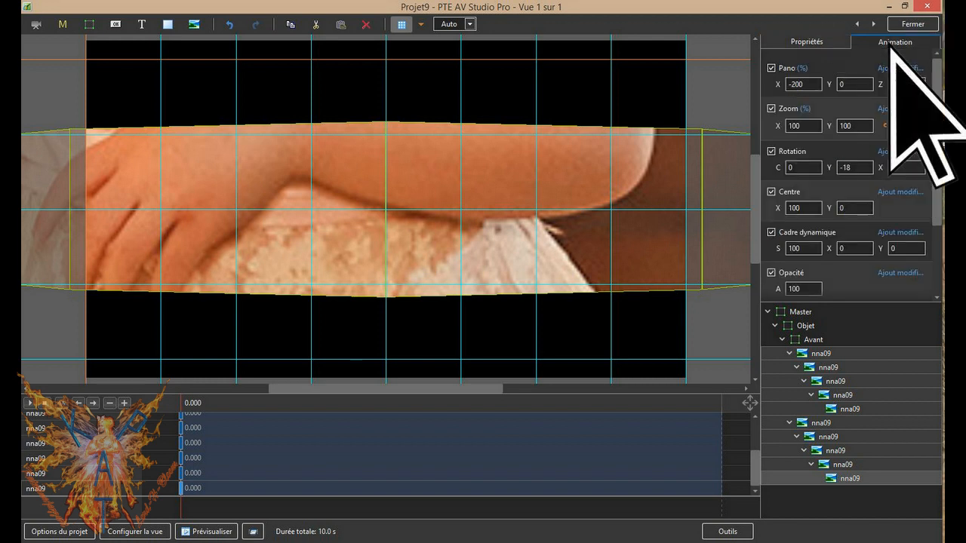
click(806, 326)
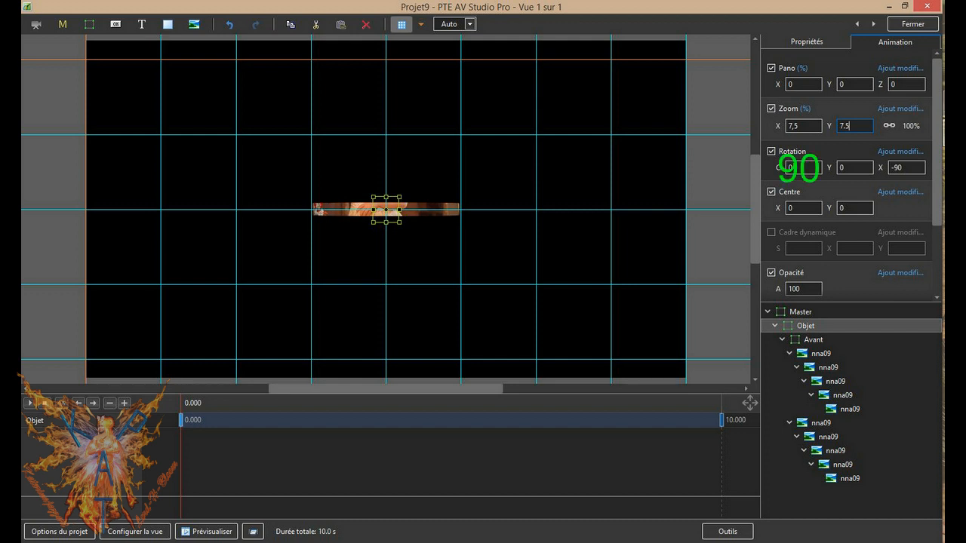
key(Return)
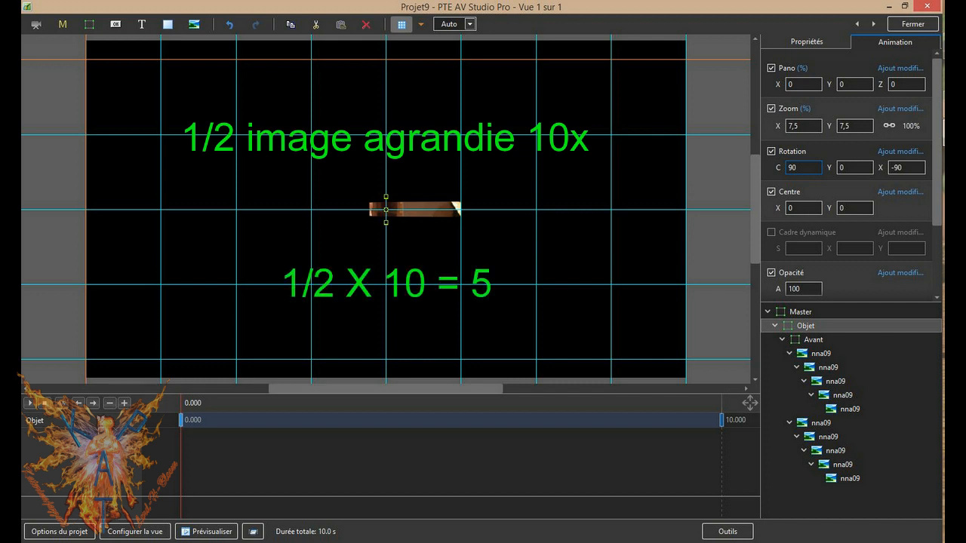
- Shift both first-level nna09 strips to Pano Z -640 and return Objet's C rotation to 0
click(815, 354)
ctrl+click(829, 424)
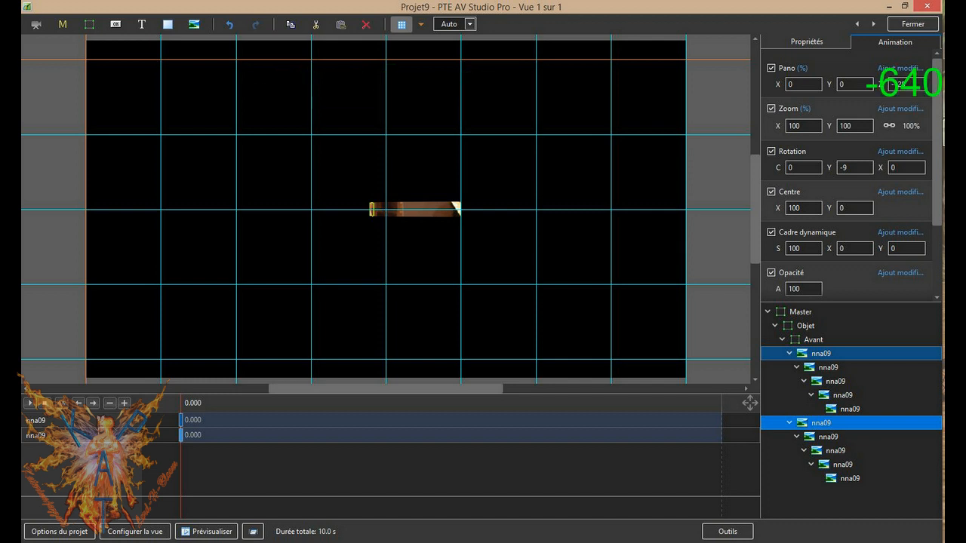
drag(454, 204, 380, 203)
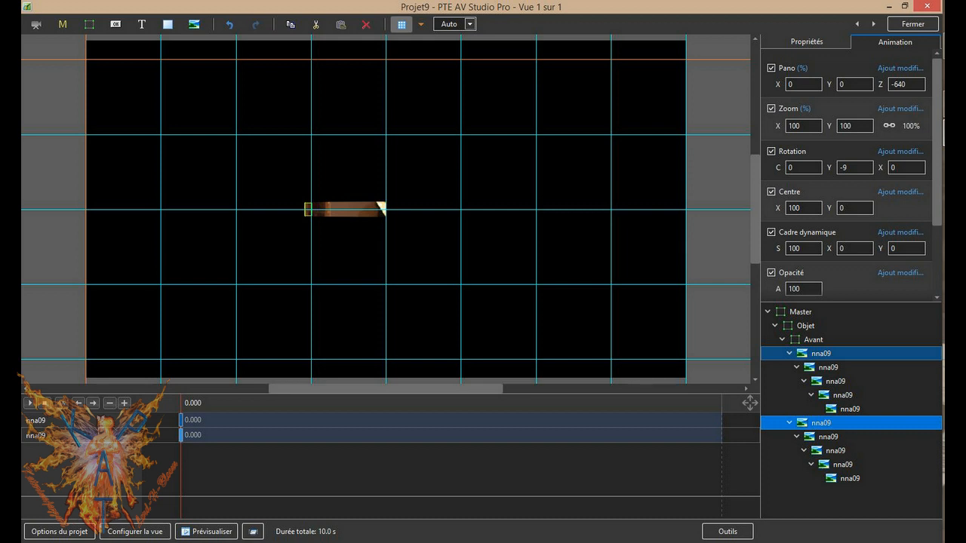
click(806, 328)
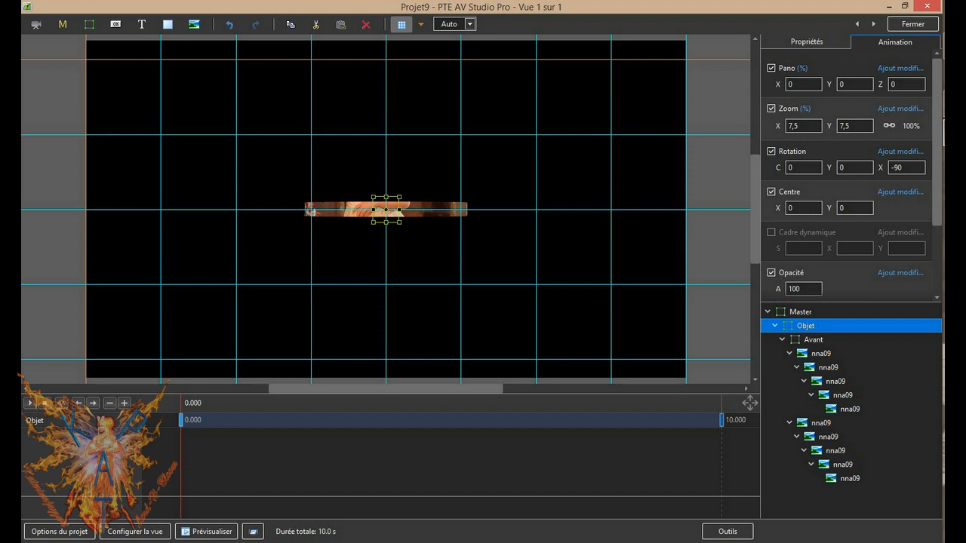
- Set the Avant frame's rotation X to 4,5
click(811, 341)
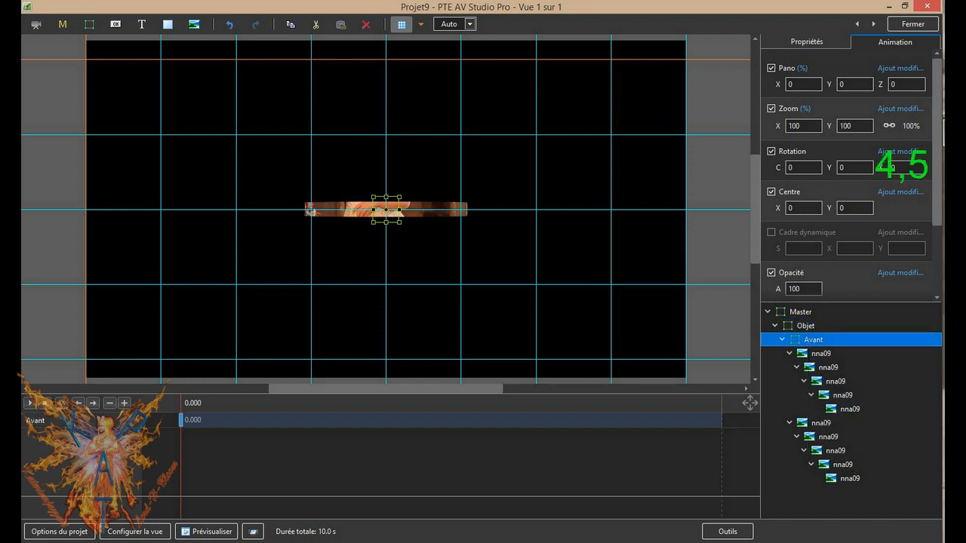
click(906, 166)
text(4,5)
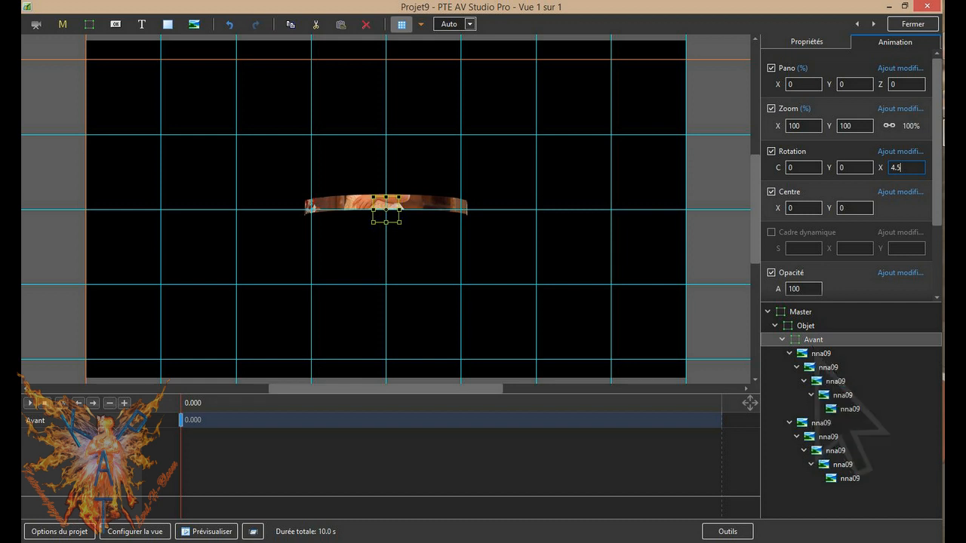
- Nest a copy of the Avant frame inside Avant, named Haut 1, with rotation X 9
key(ctrl+c)
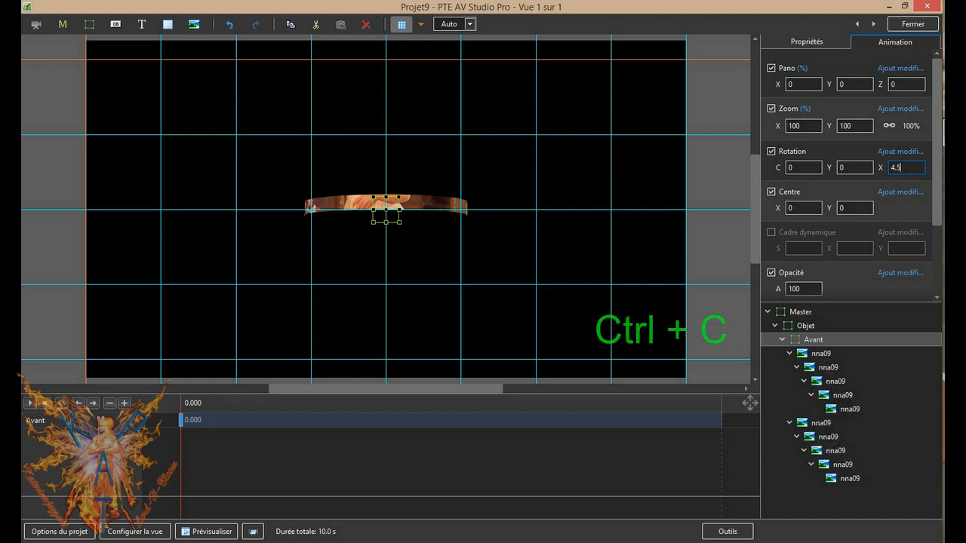
key(ctrl+v)
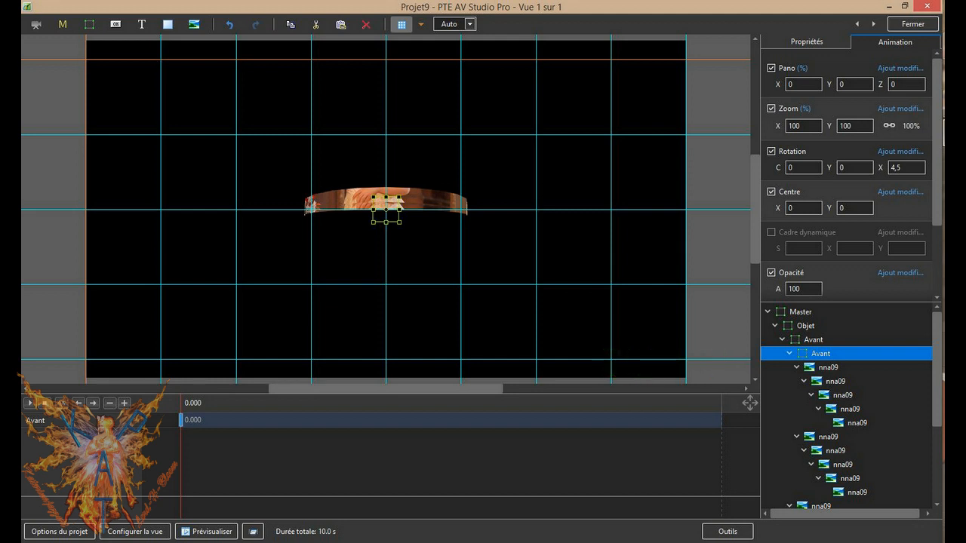
click(820, 354)
text(Haut 1)
text(9)
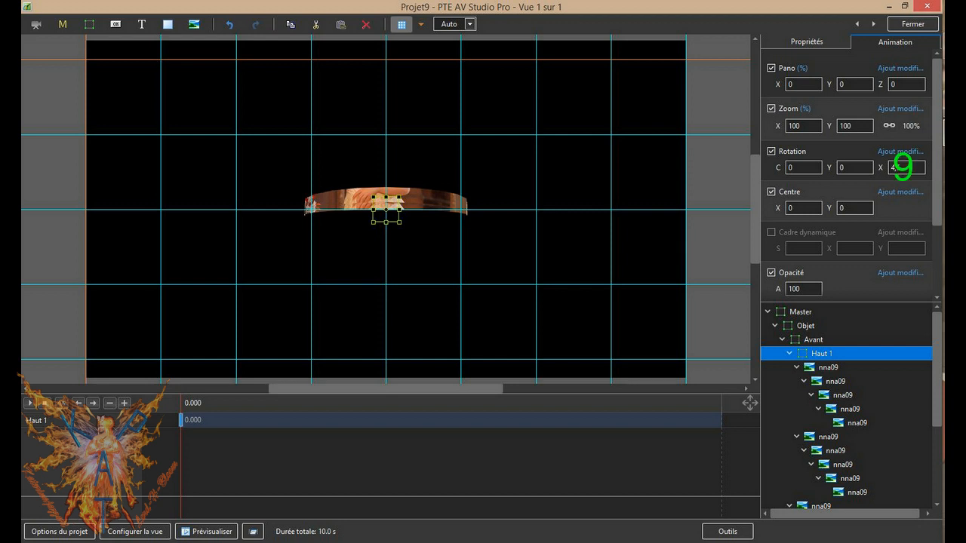
- Set Haut 1's rotation X to 9 and crop its ten nna09 strips to Haut 40 and Bas 55
double_click(904, 168)
text(9)
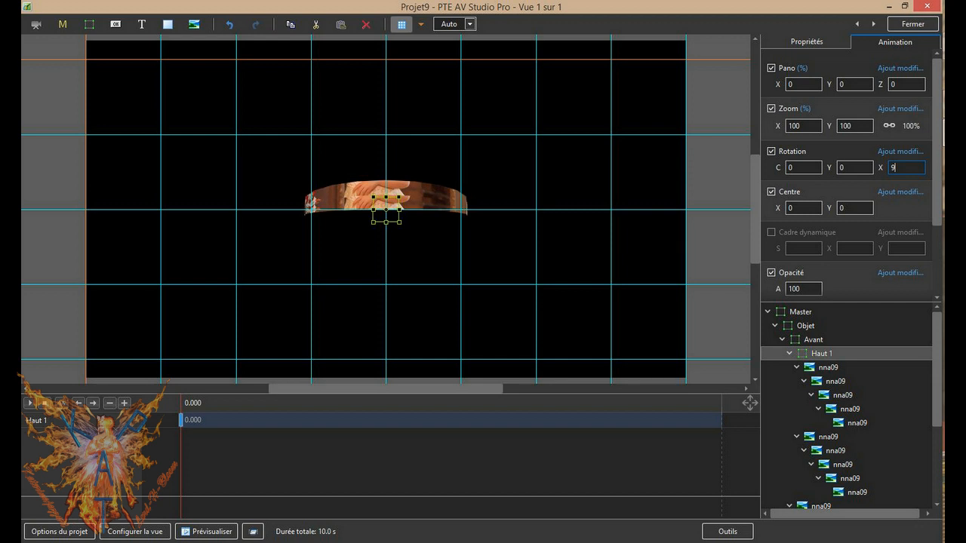
click(809, 44)
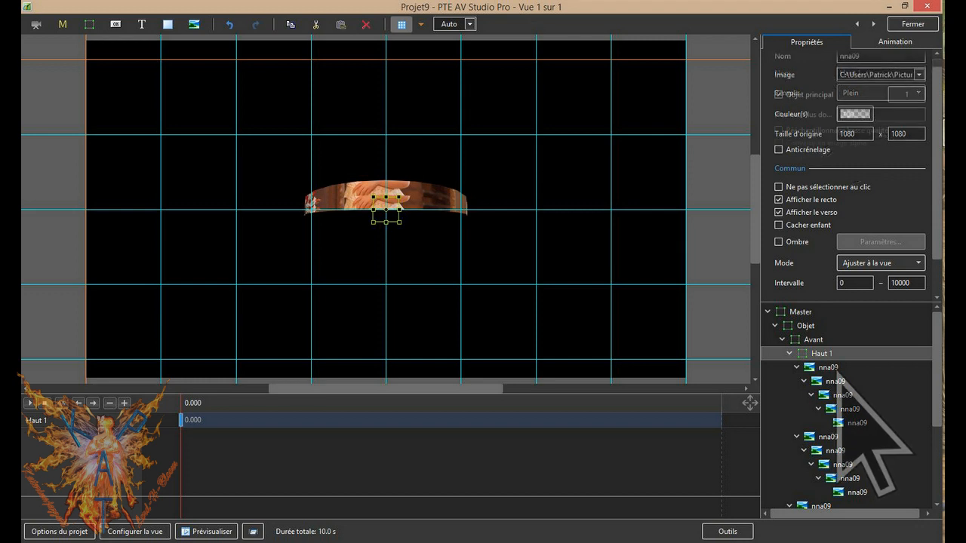
drag(845, 410, 858, 492)
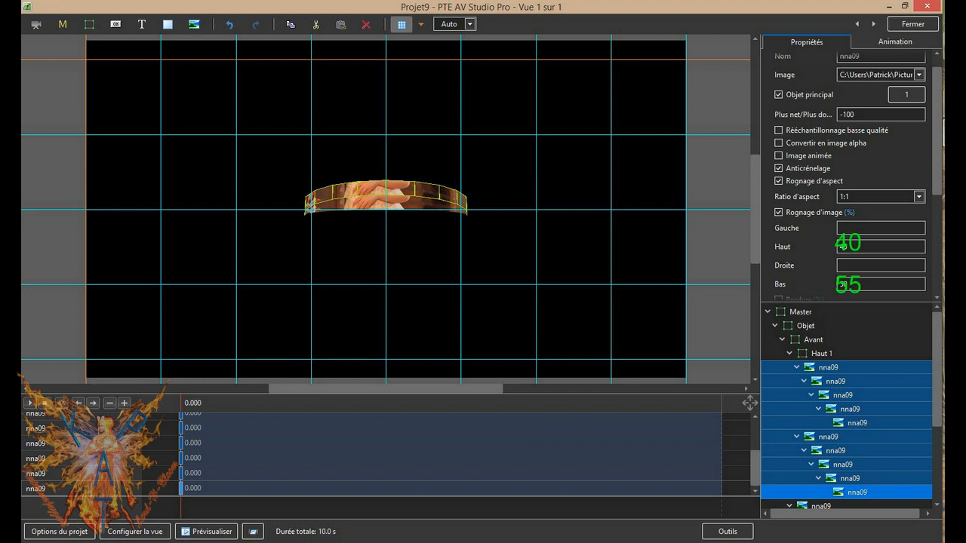
double_click(844, 285)
text(55)
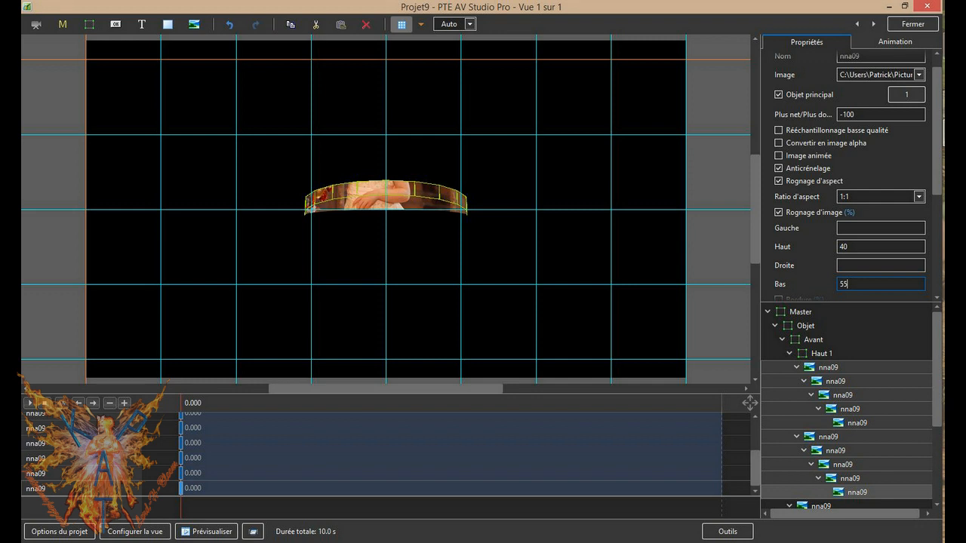
- Nest a copy of the Haut 1 frame inside Haut 1 and name it Haut 2
click(819, 353)
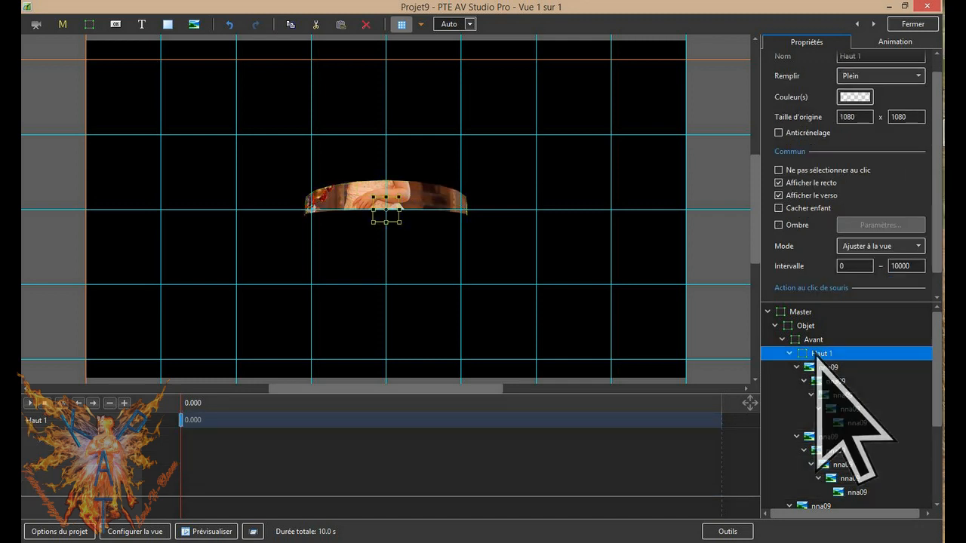
key(ctrl+c)
key(ctrl+v)
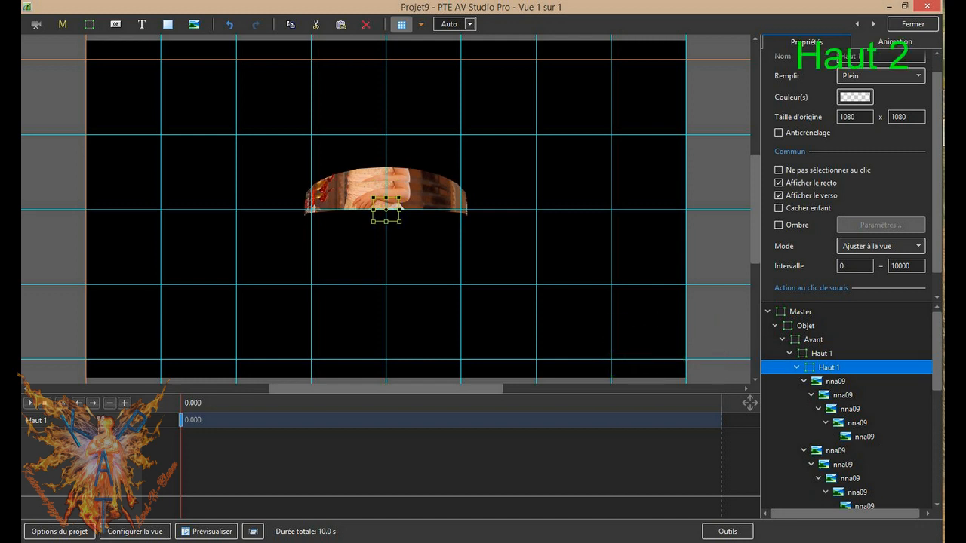
text(Haut 2)
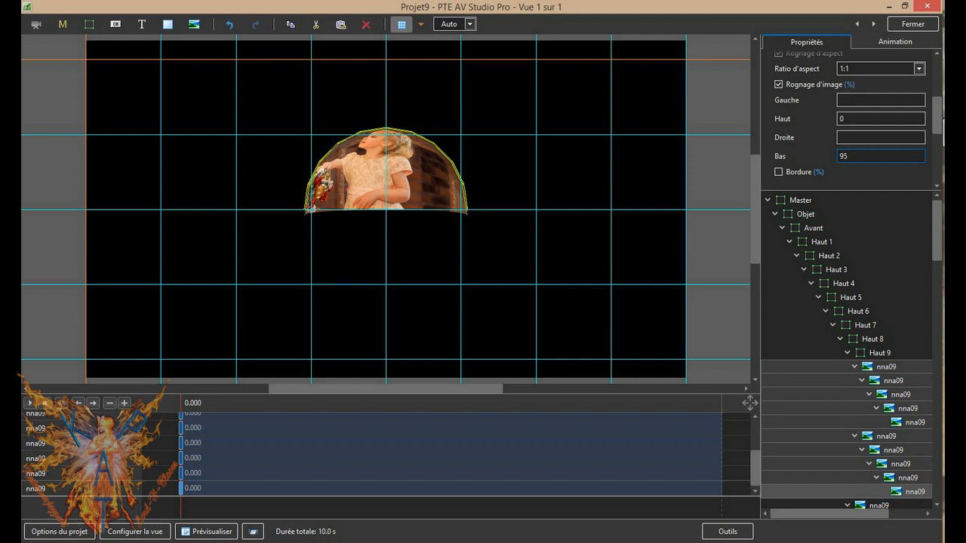
- Duplicate the completed Avant frame inside Objet and name the copy Avant bas
click(814, 228)
key(ctrl+c)
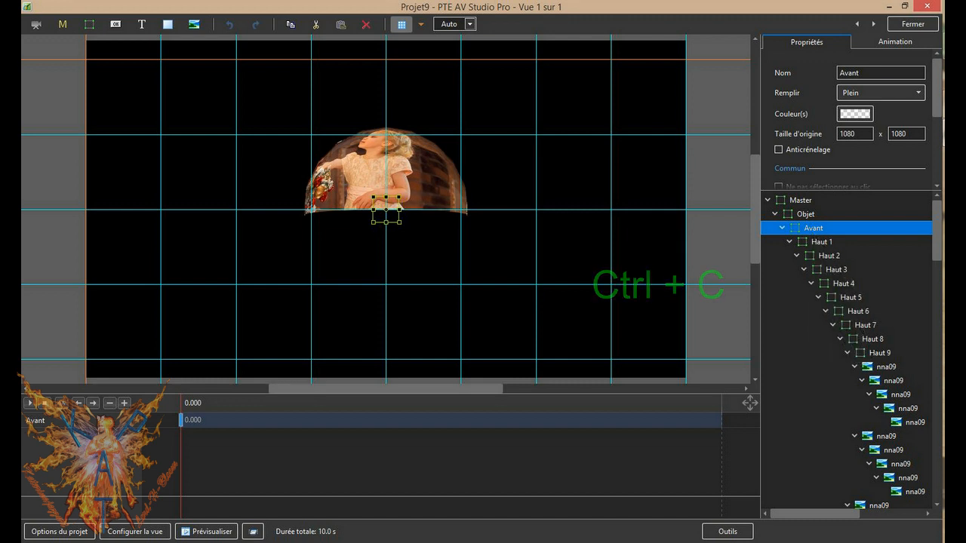
click(803, 215)
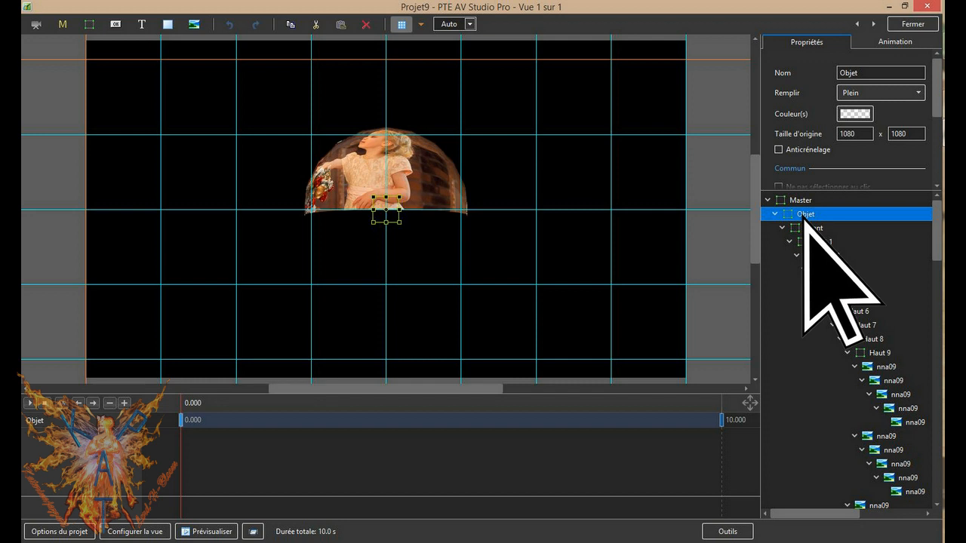
key(ctrl+v)
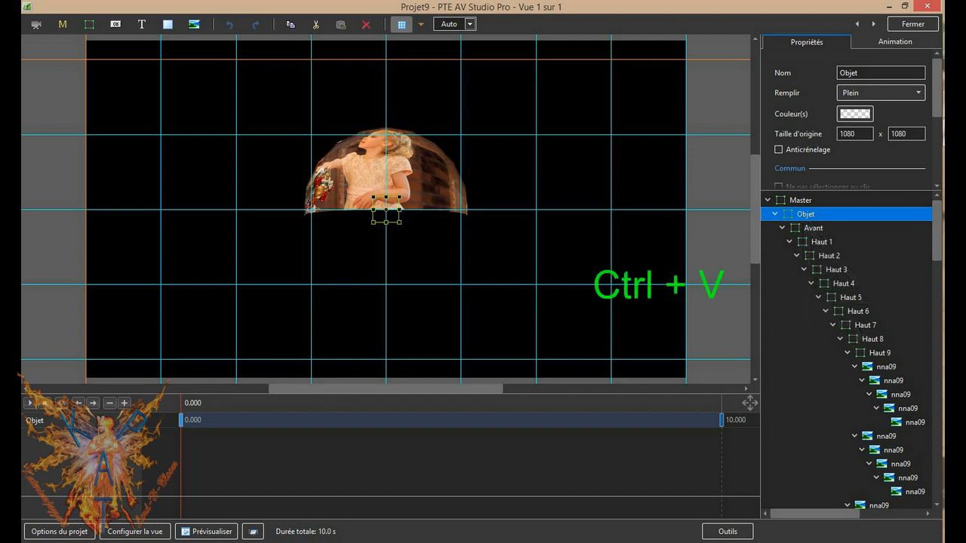
click(809, 228)
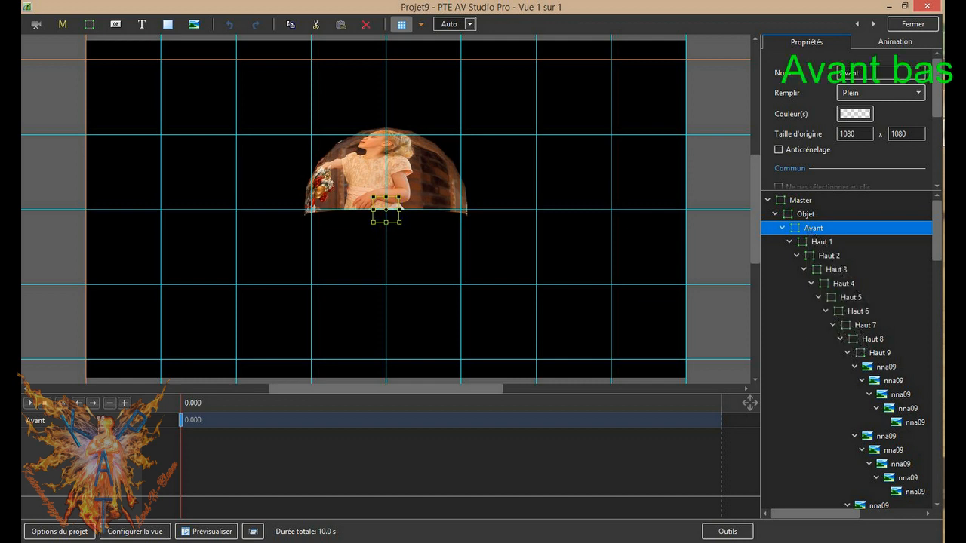
text(bas)
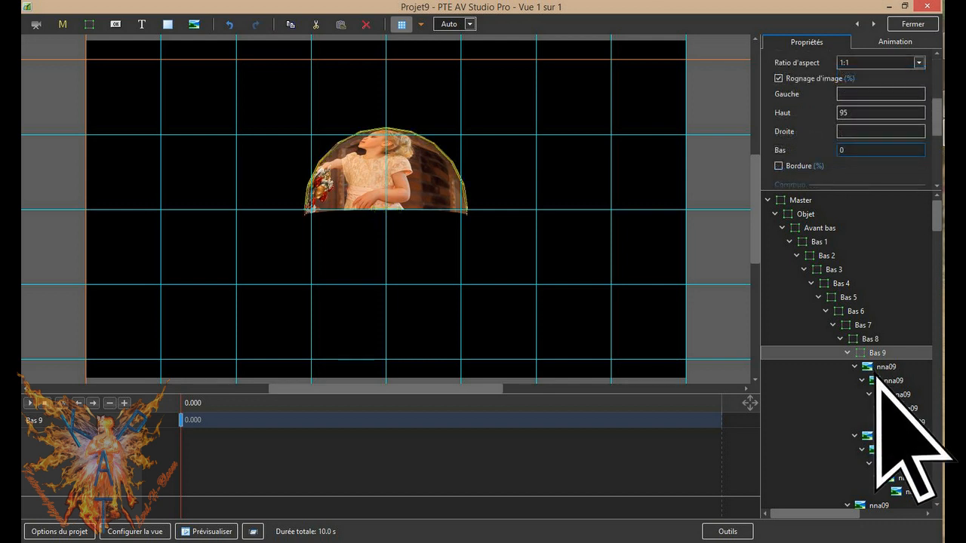
- Crop the nna09 strips from Haut 95, Bas 0 in Bas 9 to Haut 50, Bas 45 directly under Avant bas, and bend the bands downward
drag(878, 378, 910, 495)
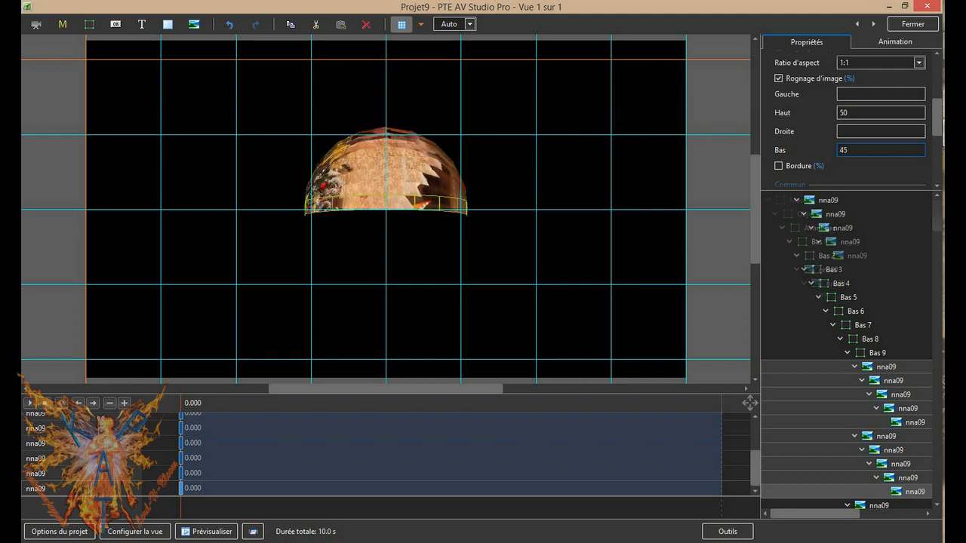
scroll(849, 347, down, 5)
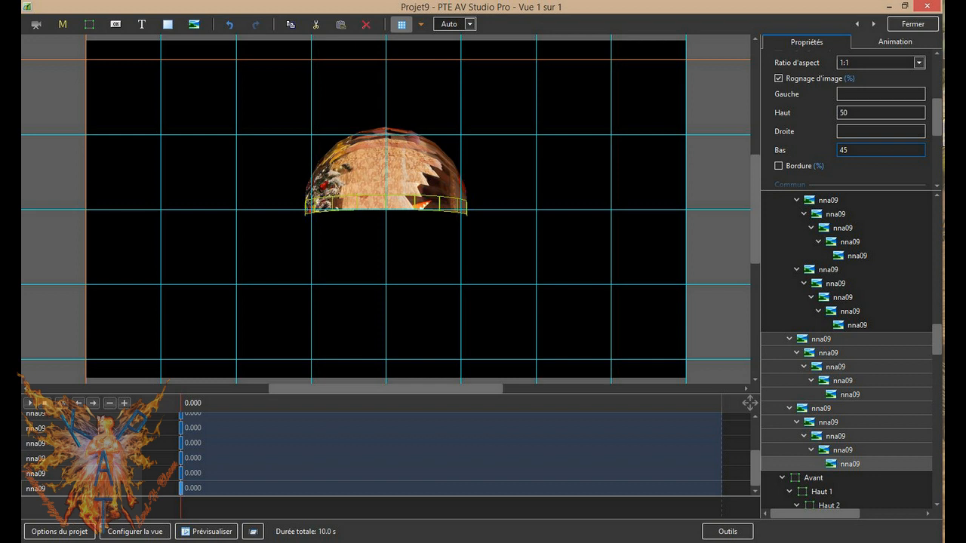
click(894, 44)
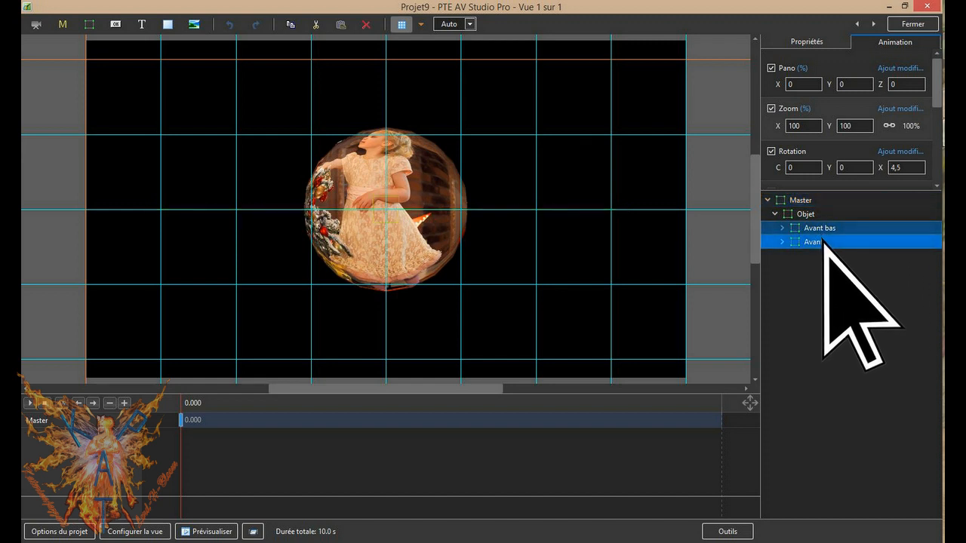
- Duplicate Avant bas and Avant together inside Objet, naming the copies Arriere bas and Arriere
key(ctrl+c)
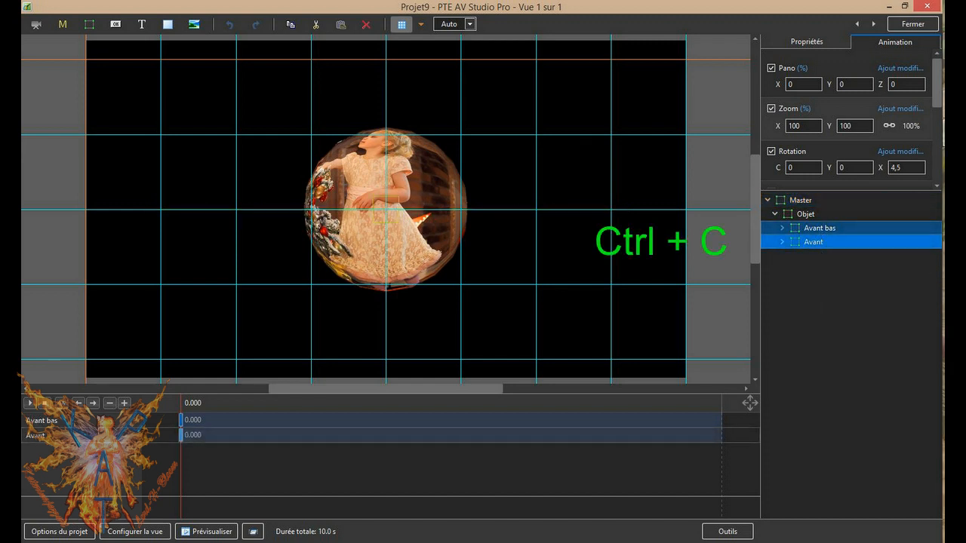
click(809, 213)
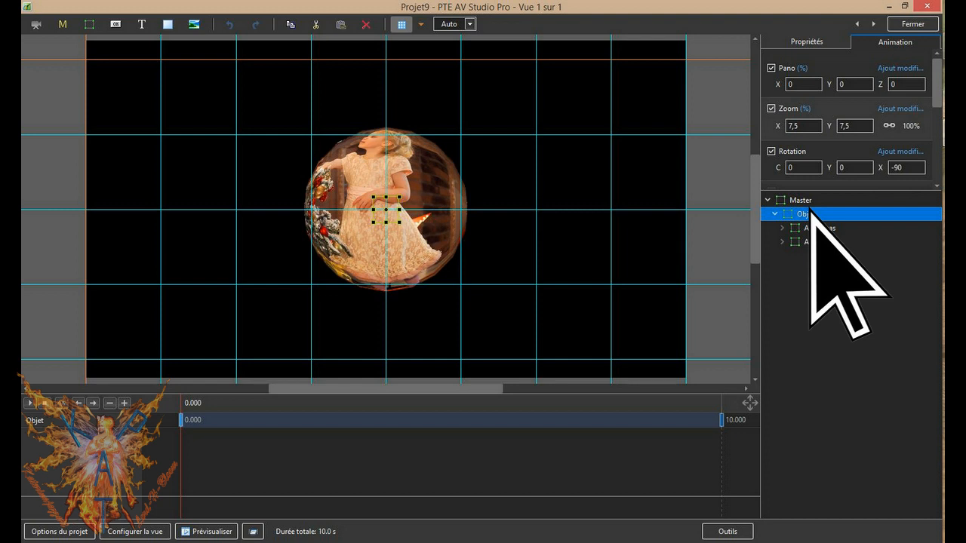
key(ctrl+v)
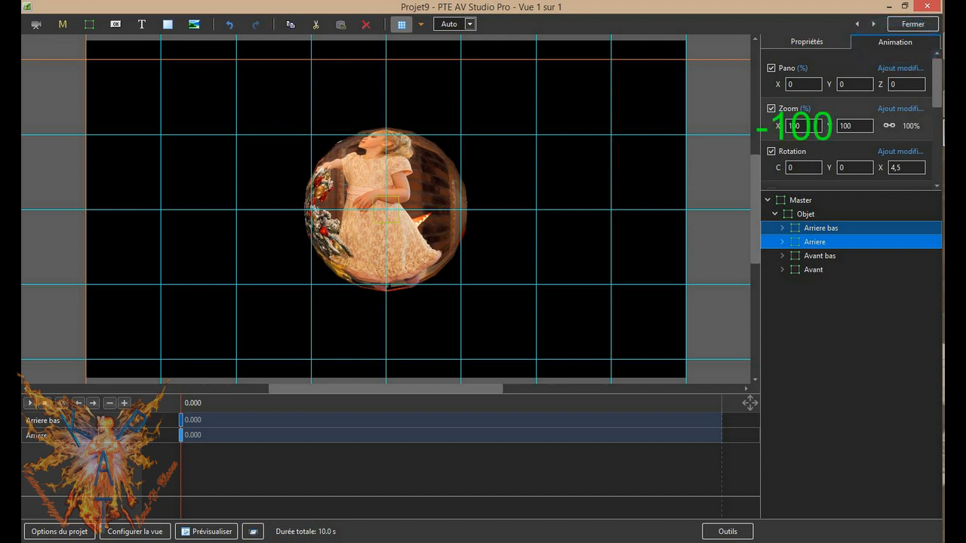
- Mirror Arriere bas and Arriere to the back with zoom X -100 and rotation Y 180
click(803, 125)
text(-100)
key(Return)
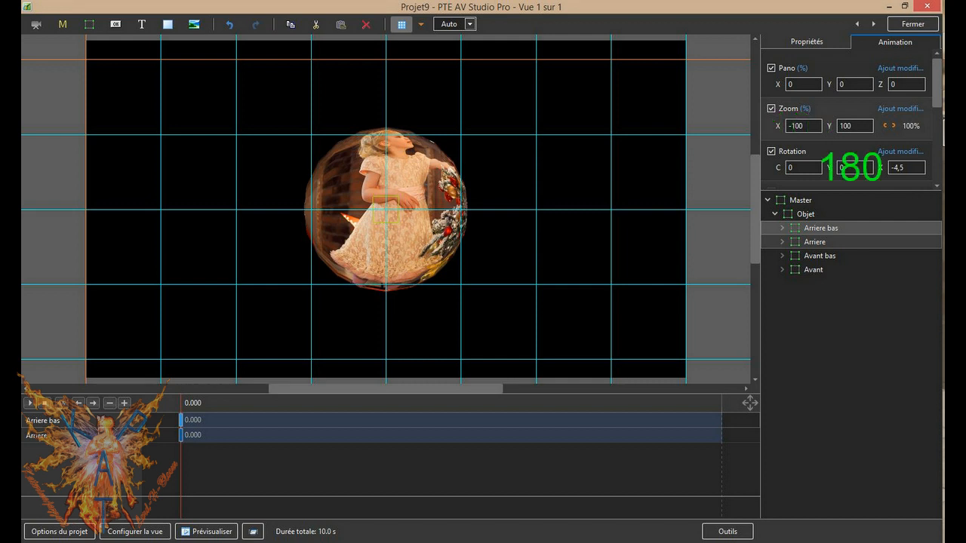
text(180)
key(Return)
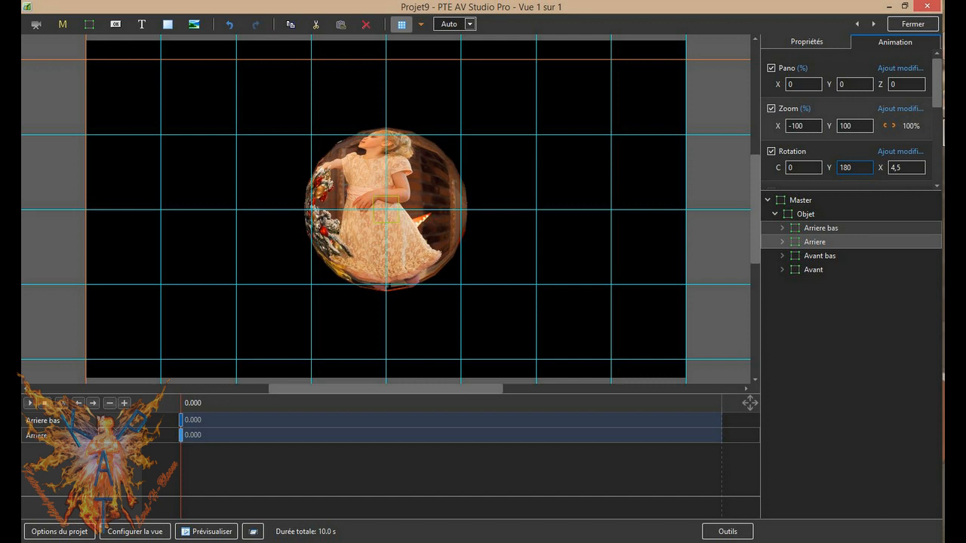
- Wrap the Objet frame in a parent frame named Objet deplacement
click(814, 215)
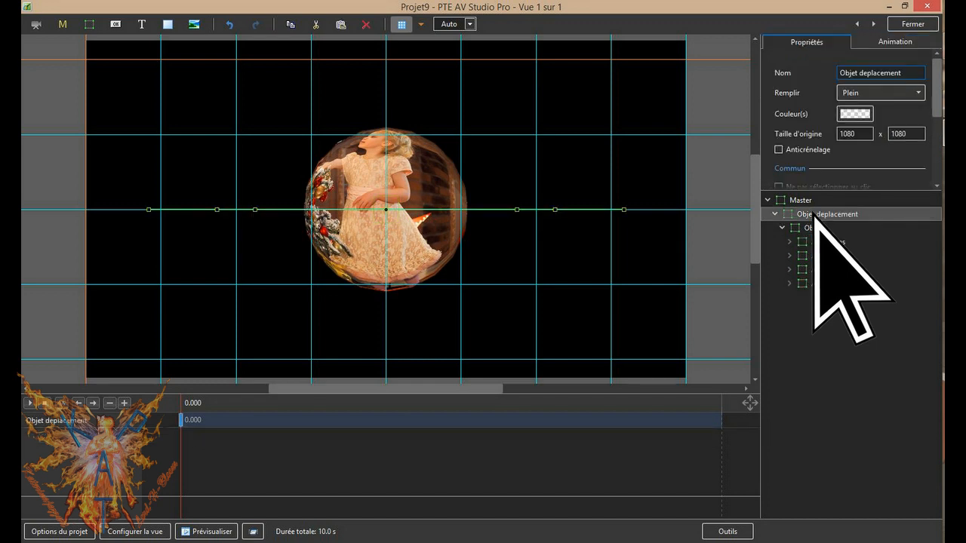